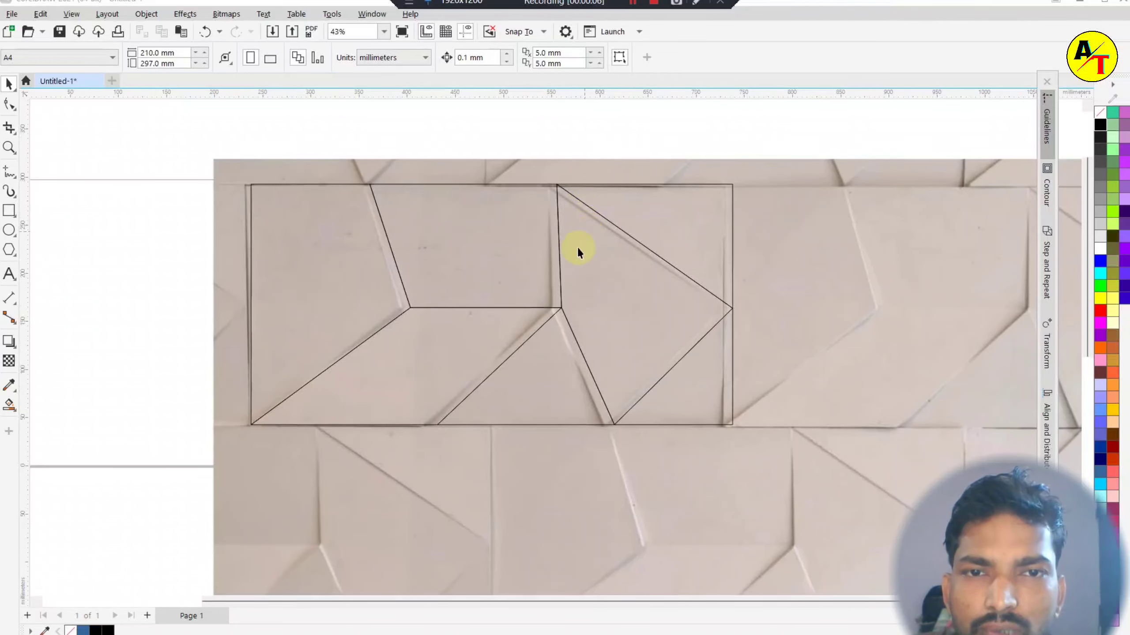
# - Move the finished panel line drawing off the reference photo into the empty area above it
pyautogui.scroll(-3, 271, 322)
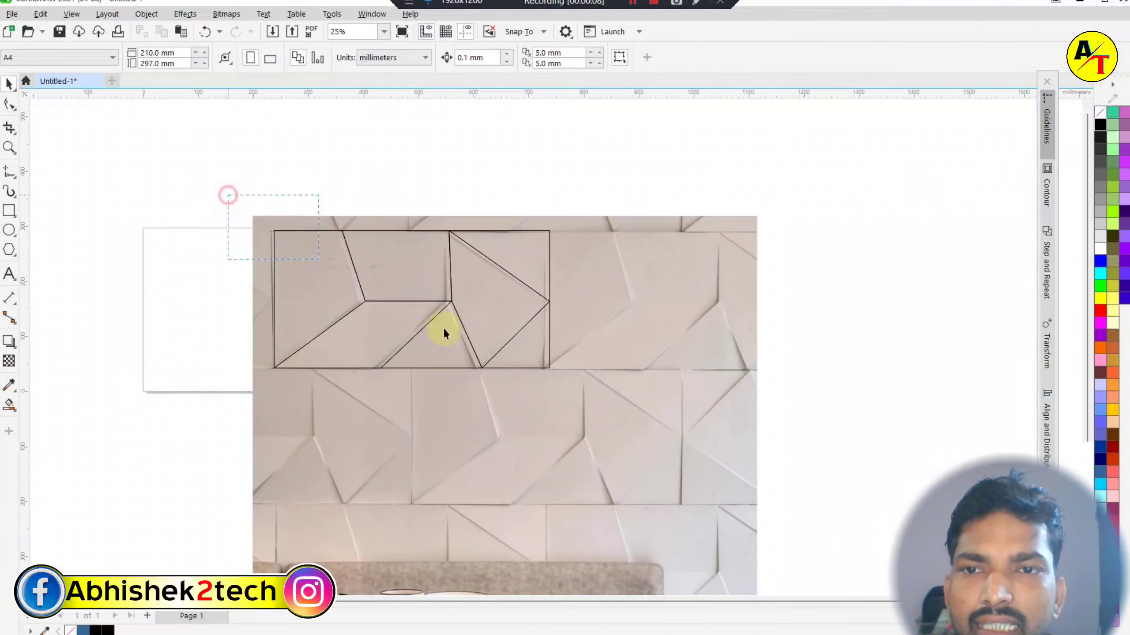
pyautogui.moveTo(629, 402); pyautogui.dragTo(629, 403)
pyautogui.scroll(-2, 466, 335)
pyautogui.moveTo(442, 323); pyautogui.dragTo(417, 152)
pyautogui.click(620, 244)
# - Draw a rectangle about 494 by 252 mm around the upper-left tile block in the reference photo
pyautogui.click(9, 210)
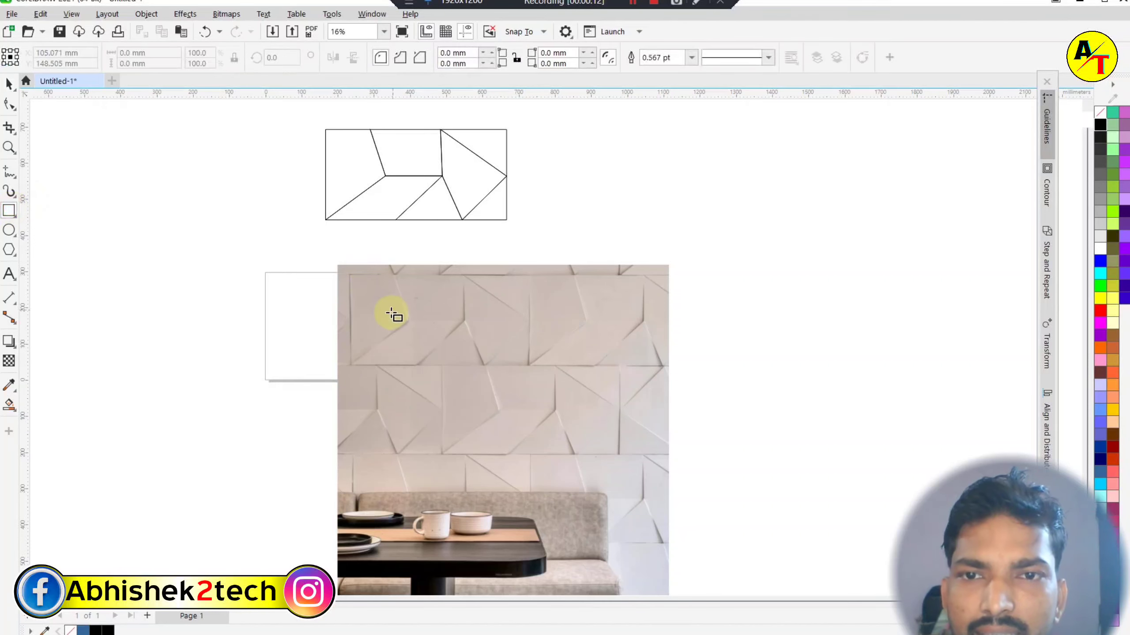
pyautogui.scroll(3, 393, 314)
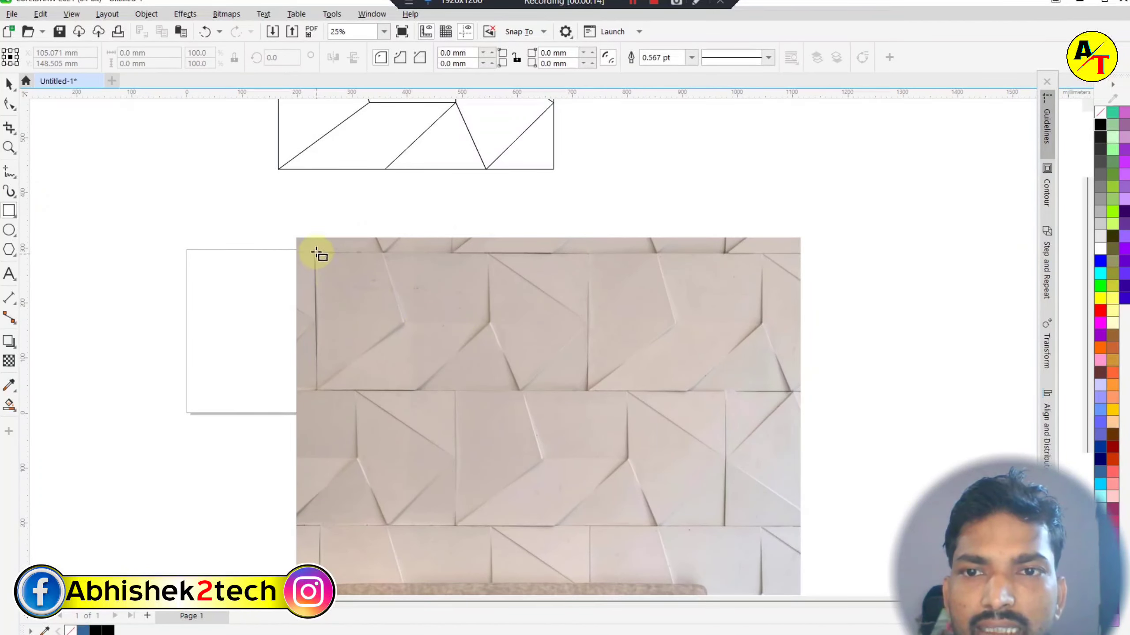
pyautogui.moveTo(315, 251)
pyautogui.mouseDown()
pyautogui.moveTo(504, 366)
pyautogui.moveTo(586, 390)
pyautogui.mouseUp()
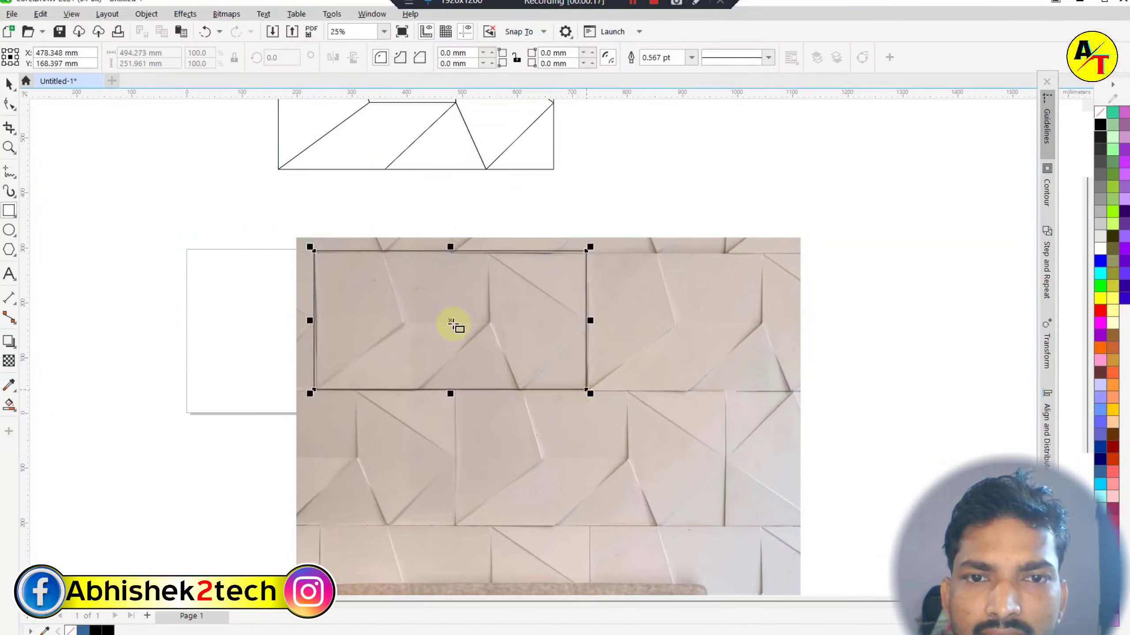
pyautogui.click(9, 82)
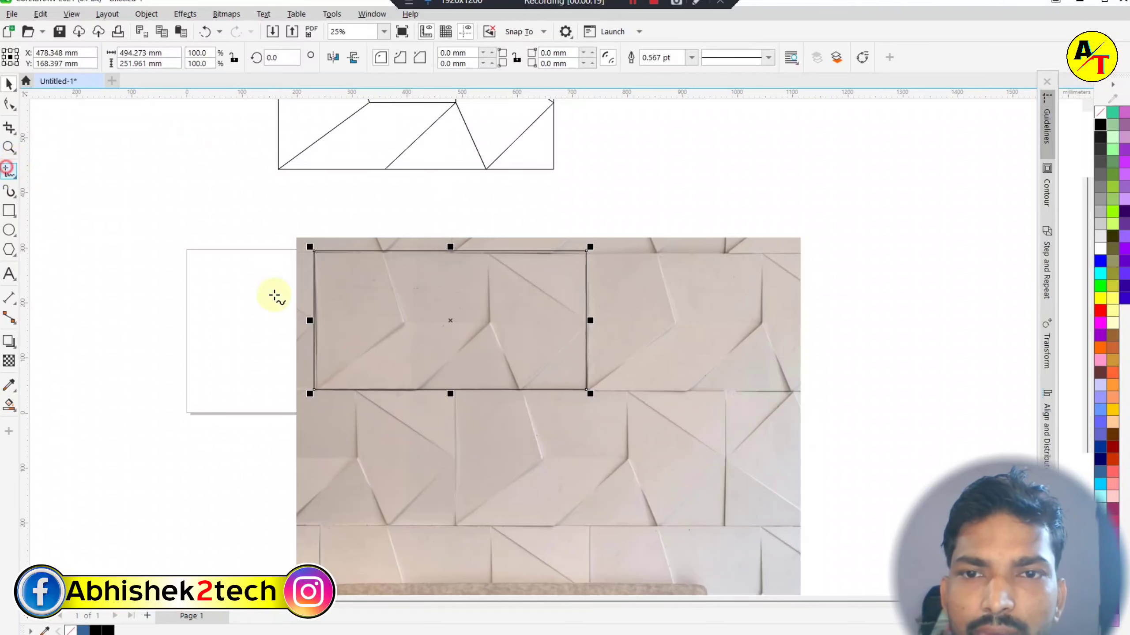
# - Trace the first tile seam with a line from the rectangle's top edge through the bend to its lower-left corner
pyautogui.scroll(1, 365, 232)
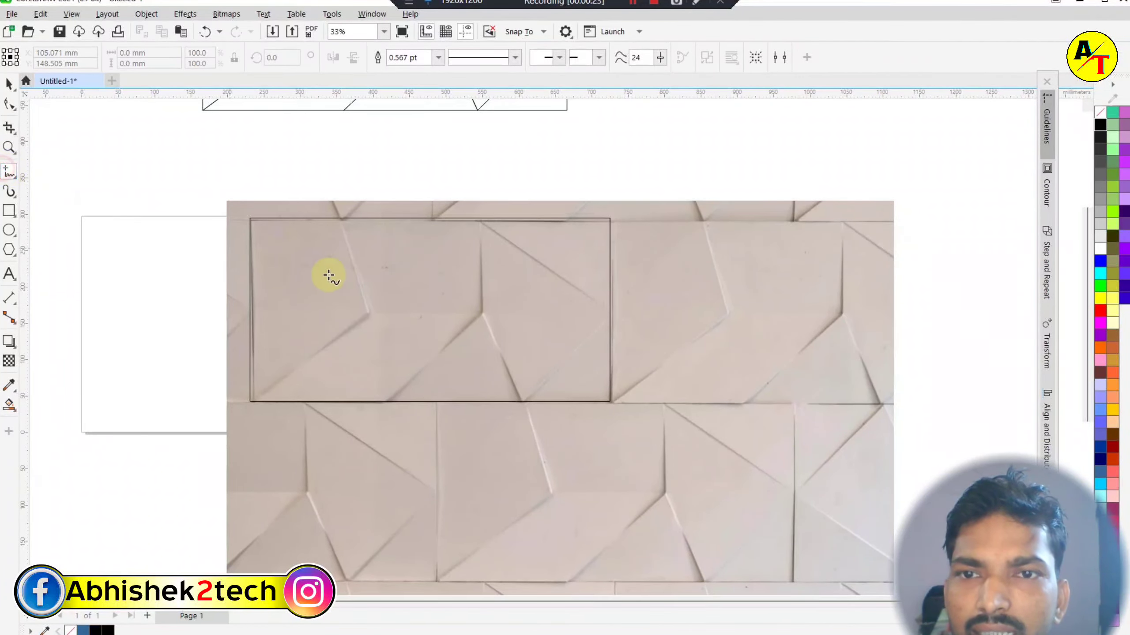
pyautogui.click(338, 217)
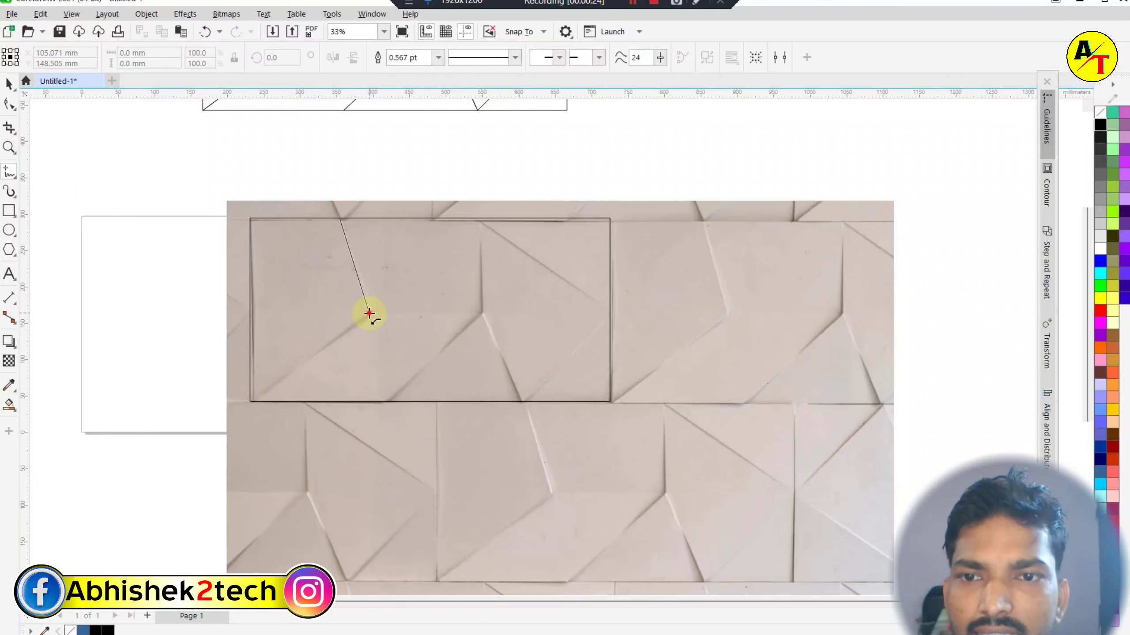
pyautogui.doubleClick(369, 314)
pyautogui.click(250, 401)
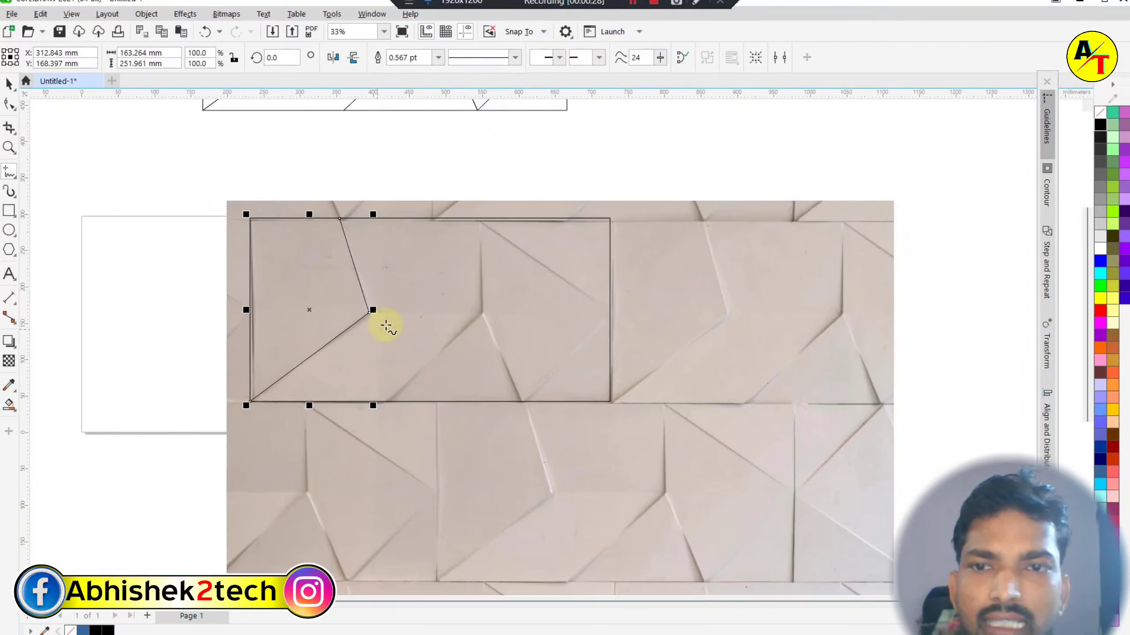
# - Trace seams from the bend across to the central junction, down to the bottom edge, and from the junction up to the top edge
pyautogui.click(369, 313)
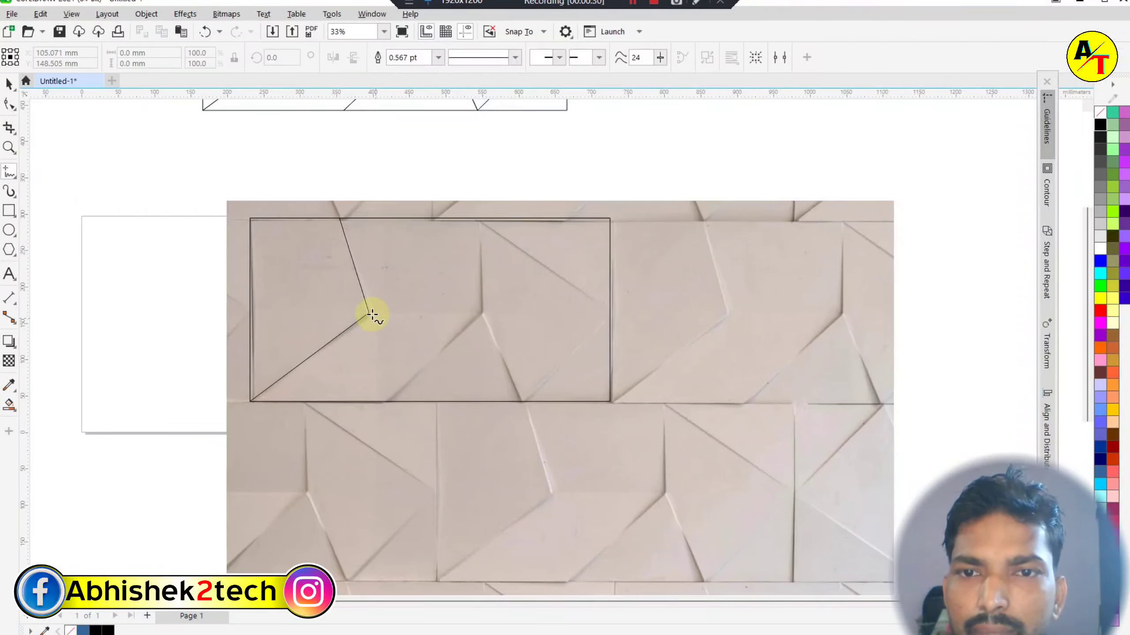
pyautogui.doubleClick(484, 313)
pyautogui.click(390, 406)
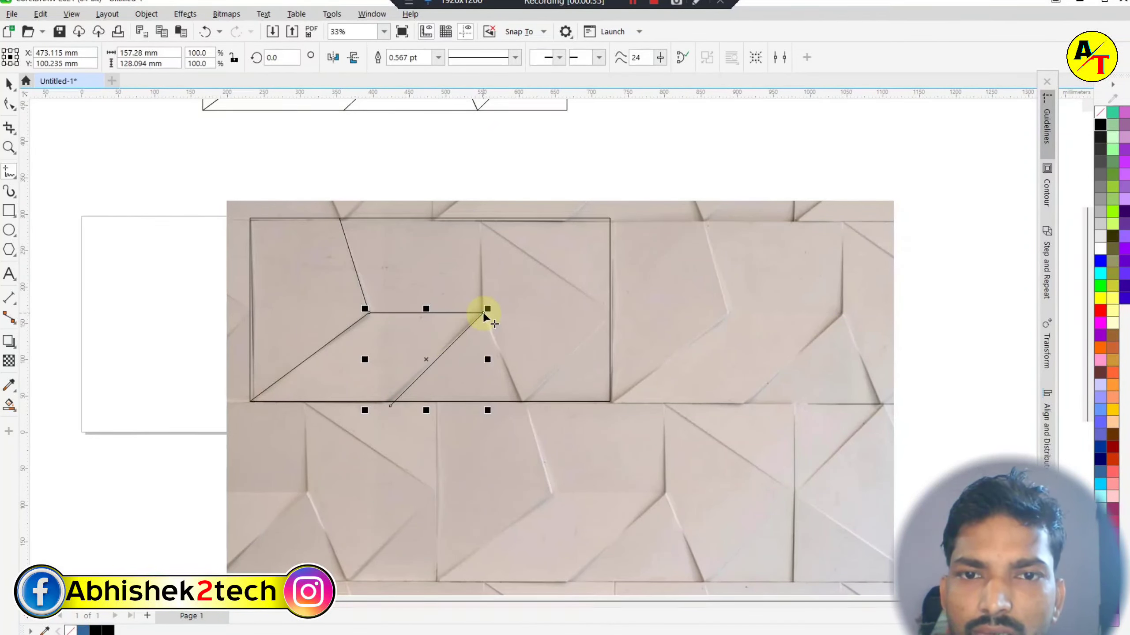
pyautogui.click(484, 312)
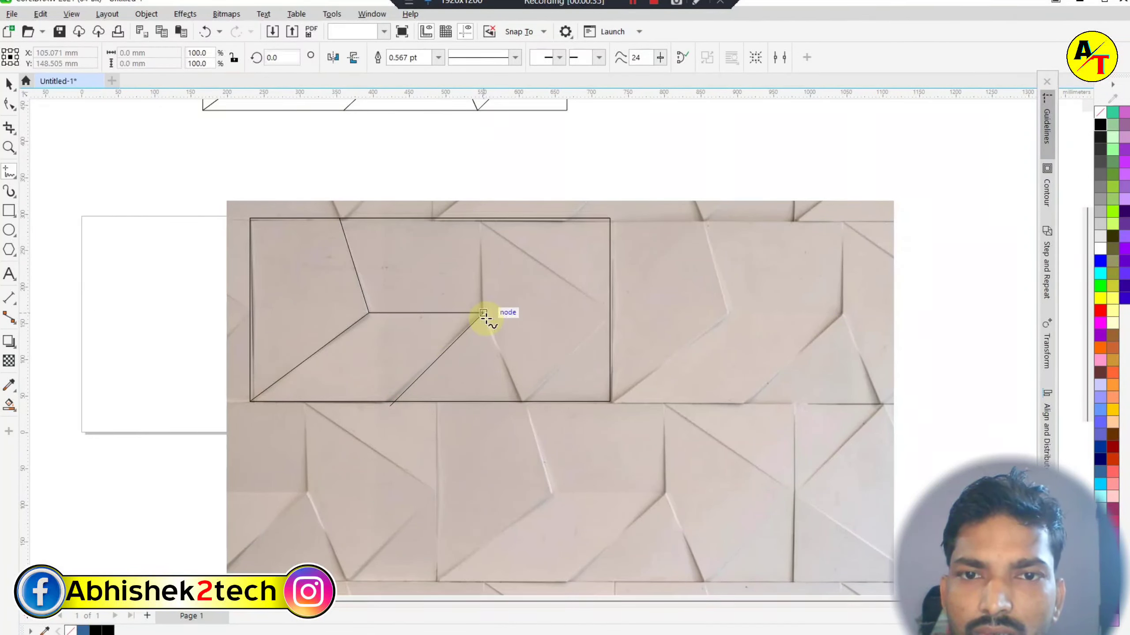
pyautogui.click(480, 218)
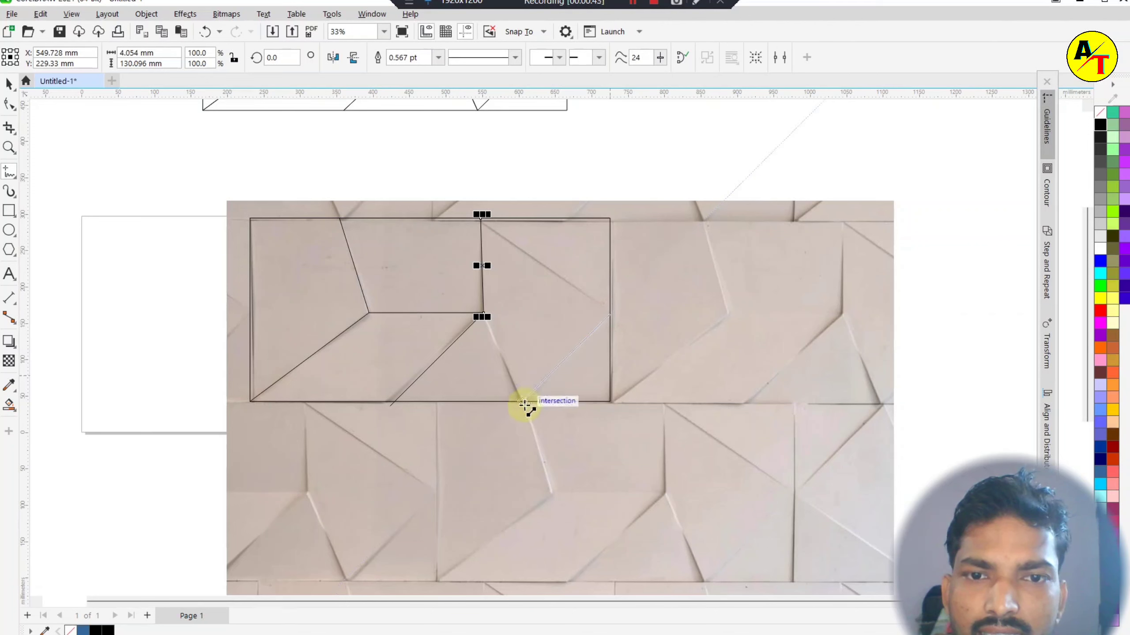
pyautogui.press('Escape')
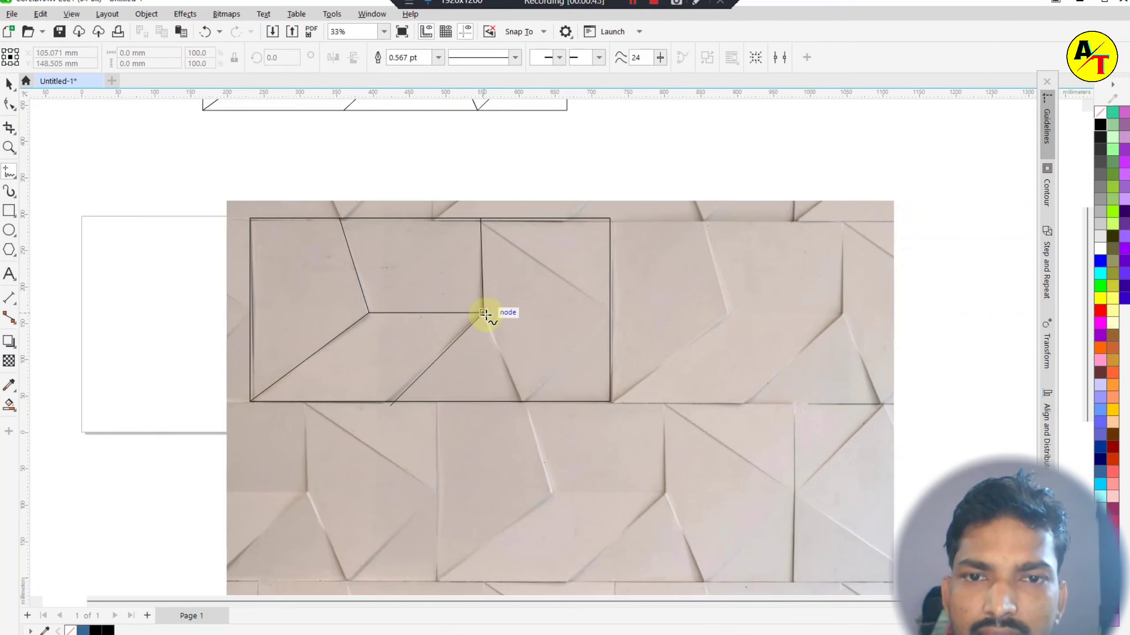
# - Trace the remaining seams from the central junction via the bottom and right edges to the top end of the upright seam
pyautogui.click(484, 312)
pyautogui.click(523, 402)
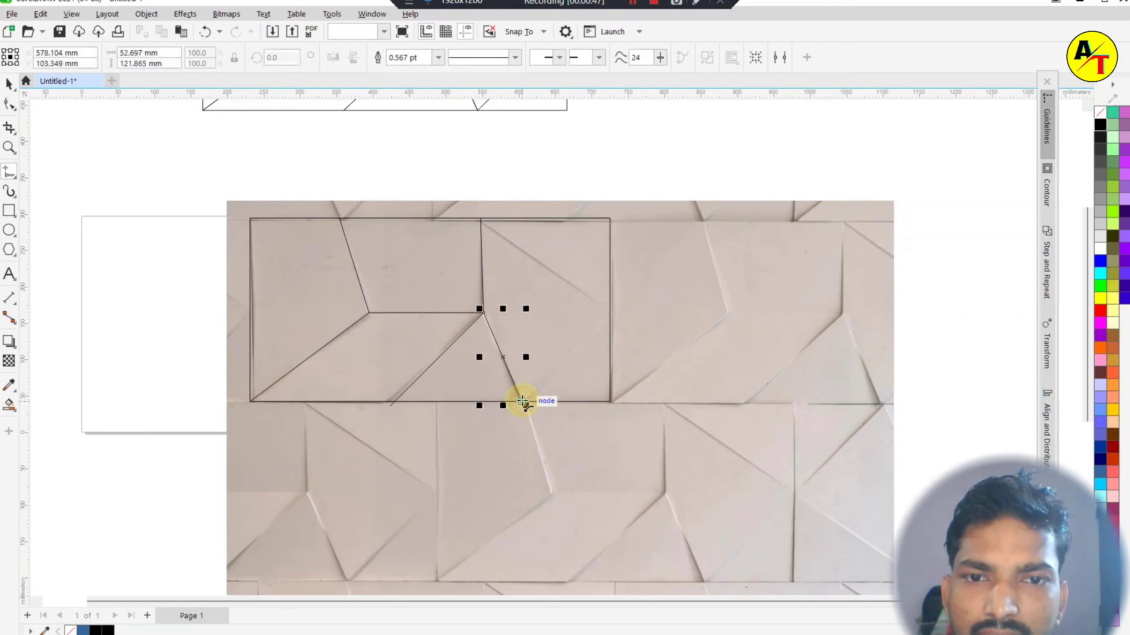
pyautogui.click(610, 314)
pyautogui.click(480, 218)
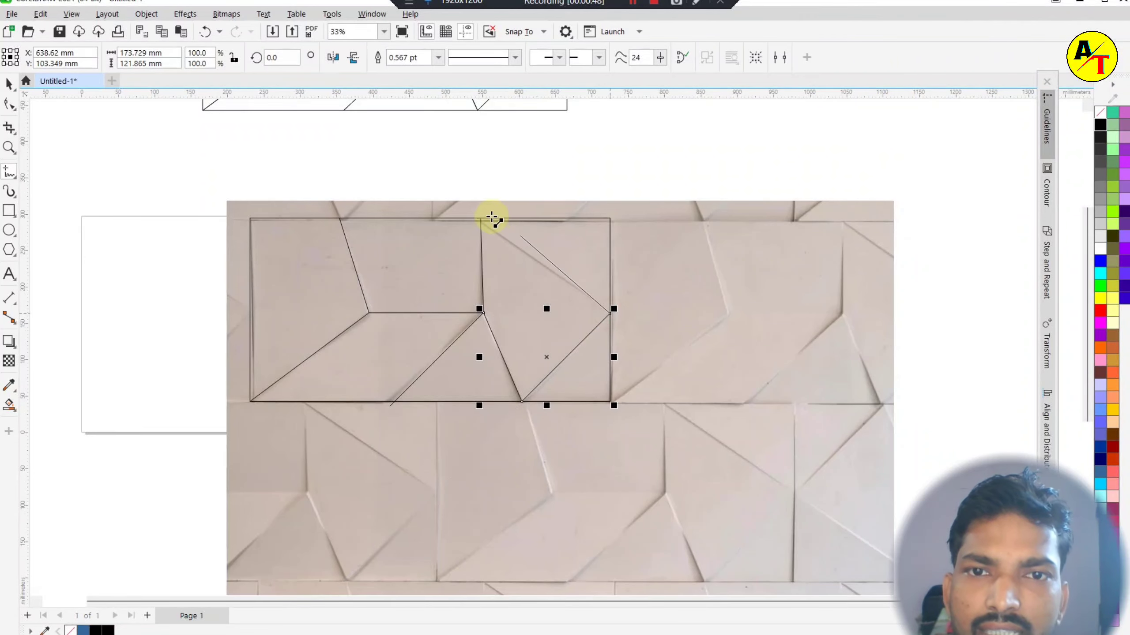
pyautogui.click(10, 84)
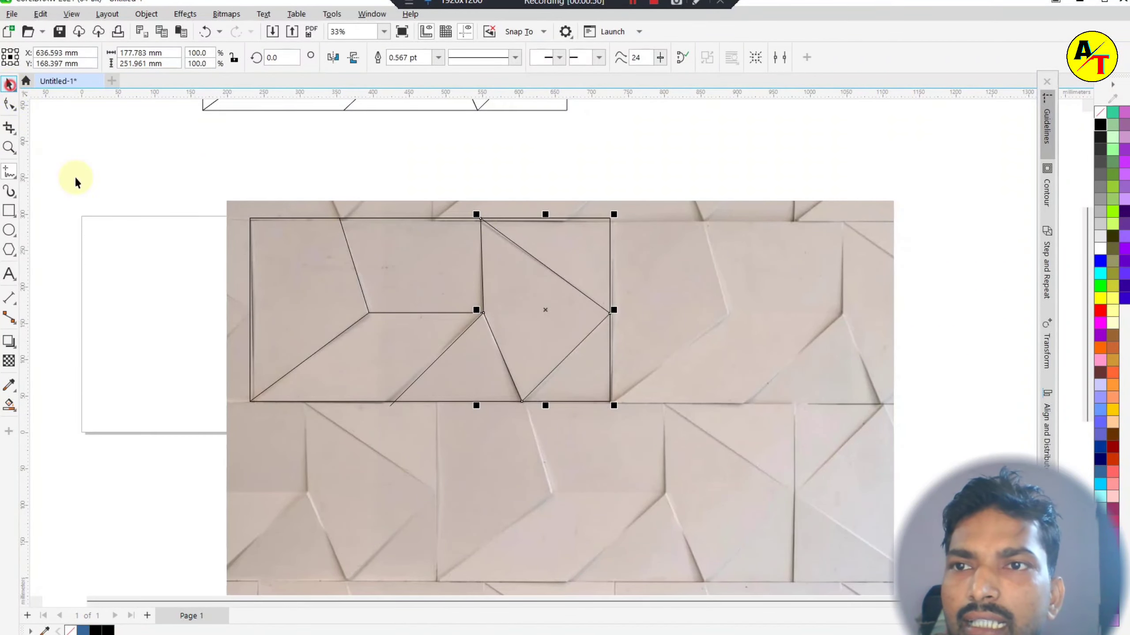
# - Move the reference photo aside, clear of the traced pattern, and select the pattern's outer rectangle
pyautogui.scroll(-1, 729, 418)
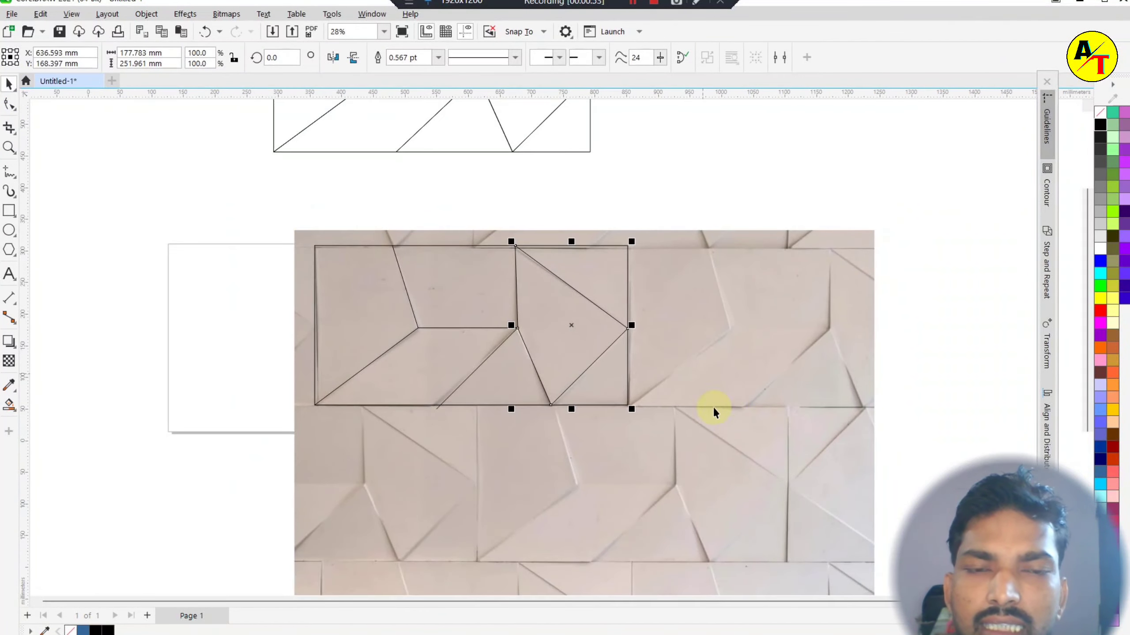
pyautogui.scroll(-1, 717, 417)
pyautogui.moveTo(714, 434)
pyautogui.mouseDown()
pyautogui.moveTo(649, 452)
pyautogui.moveTo(249, 467)
pyautogui.moveTo(233, 426)
pyautogui.mouseUp()
pyautogui.click(614, 298)
pyautogui.click(650, 267)
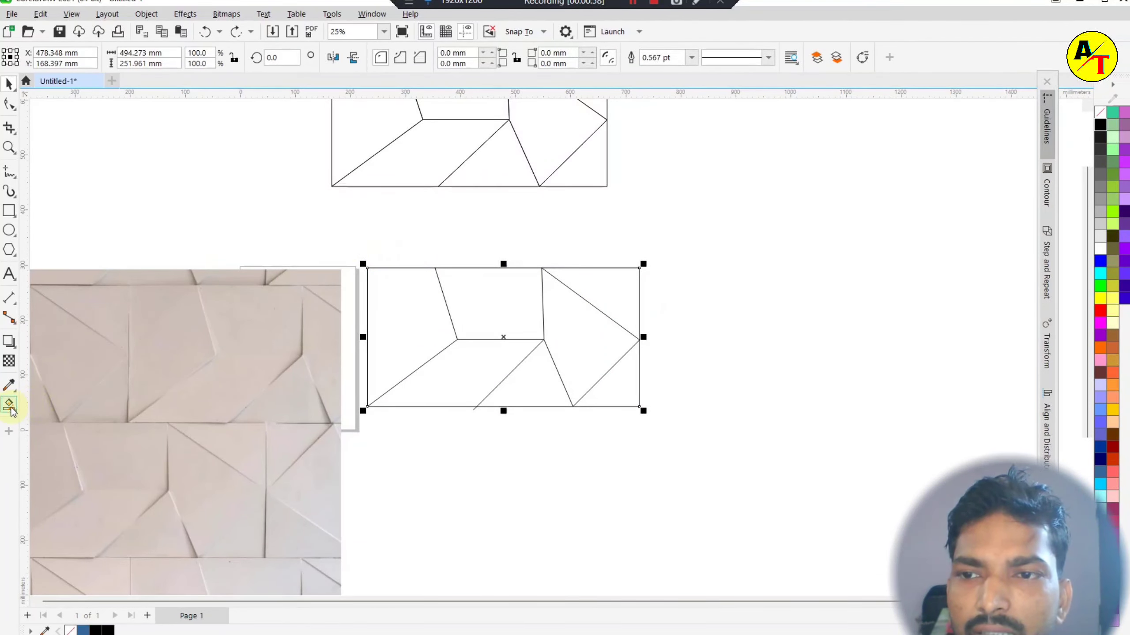
# - Duplicate the traced pattern directly below the original
pyautogui.scroll(-1, 378, 279)
pyautogui.moveTo(495, 330); pyautogui.dragTo(502, 439)
pyautogui.moveTo(333, 230); pyautogui.dragTo(523, 418)
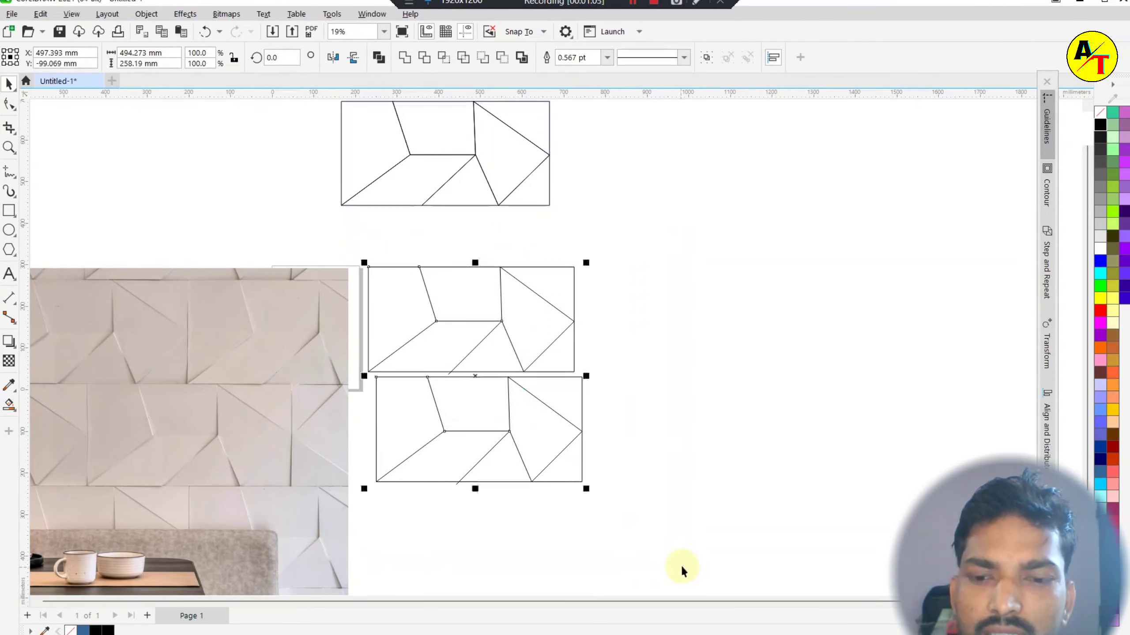
# - Smart-fill the regions at the right end of the original traced pattern with blue
pyautogui.hotkey('ctrl', 'l')
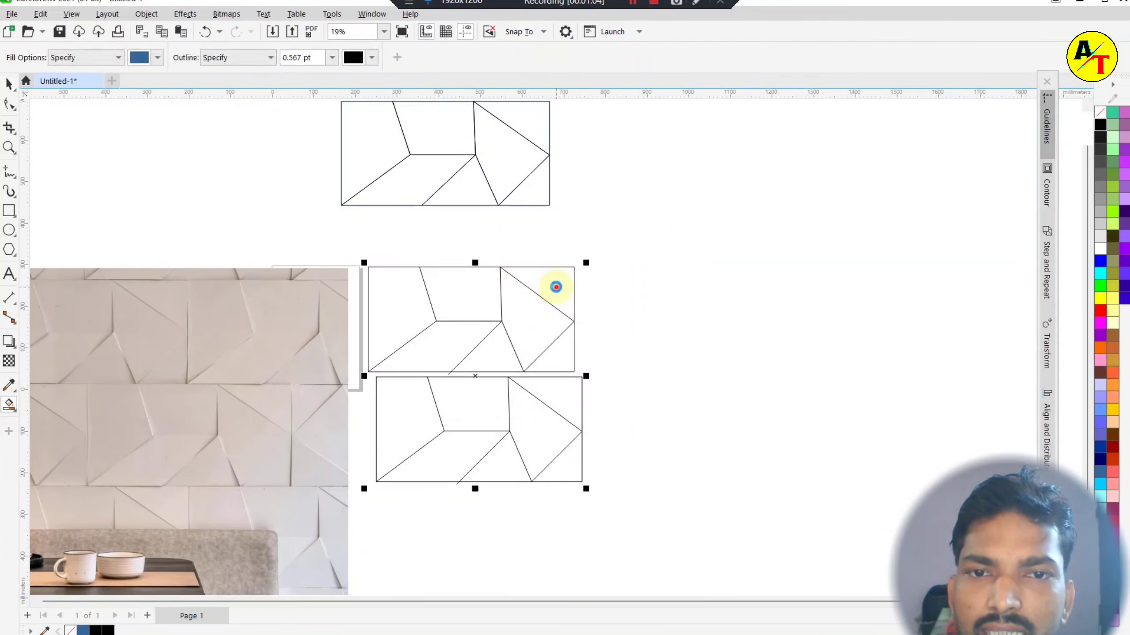
pyautogui.click(537, 312)
pyautogui.click(558, 354)
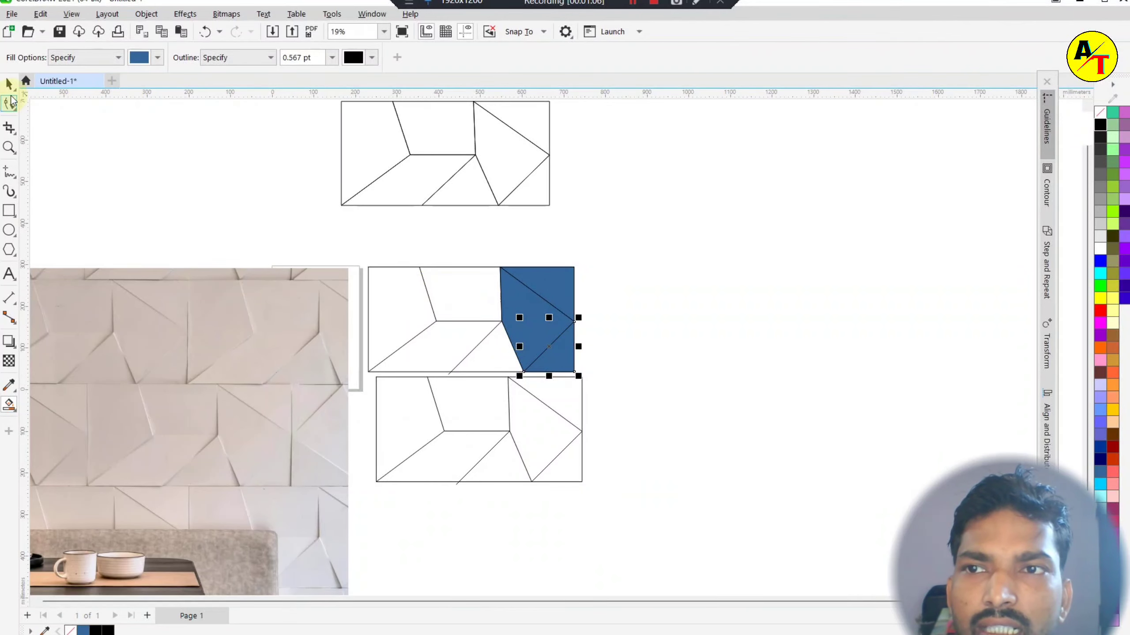
pyautogui.scroll(-2, 419, 528)
pyautogui.press('space')
# - Pull single pieces out of the topmost finished drawing one after another, undoing each move
pyautogui.scroll(4, 441, 250)
pyautogui.click(457, 262)
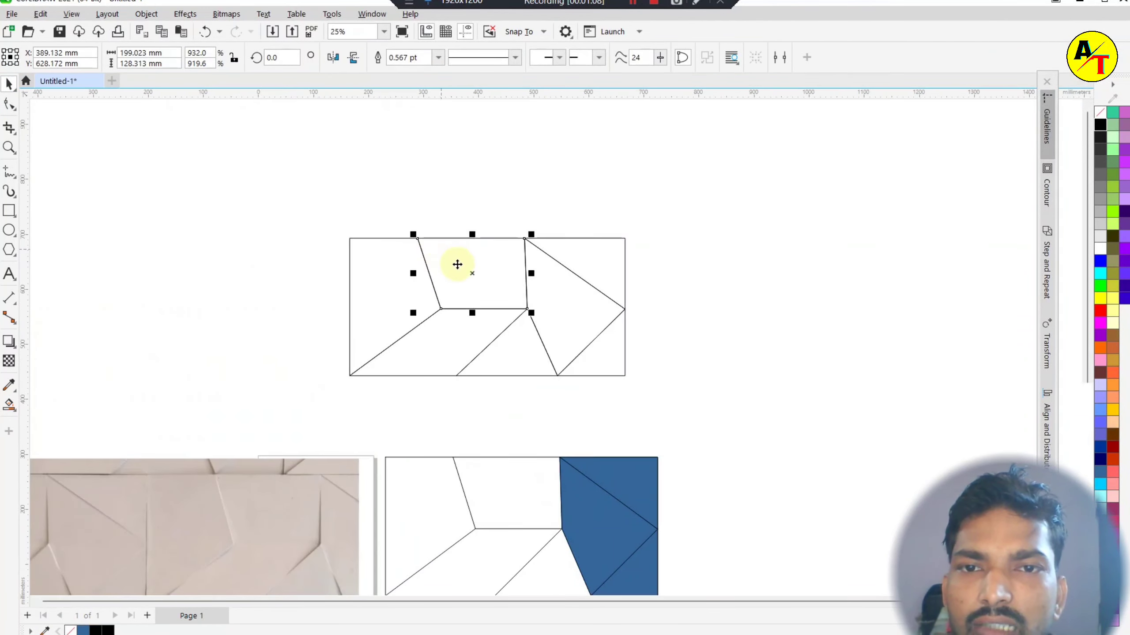
pyautogui.moveTo(456, 262); pyautogui.dragTo(463, 194)
pyautogui.hotkey('ctrl', 'z')
pyautogui.moveTo(578, 275); pyautogui.dragTo(638, 224)
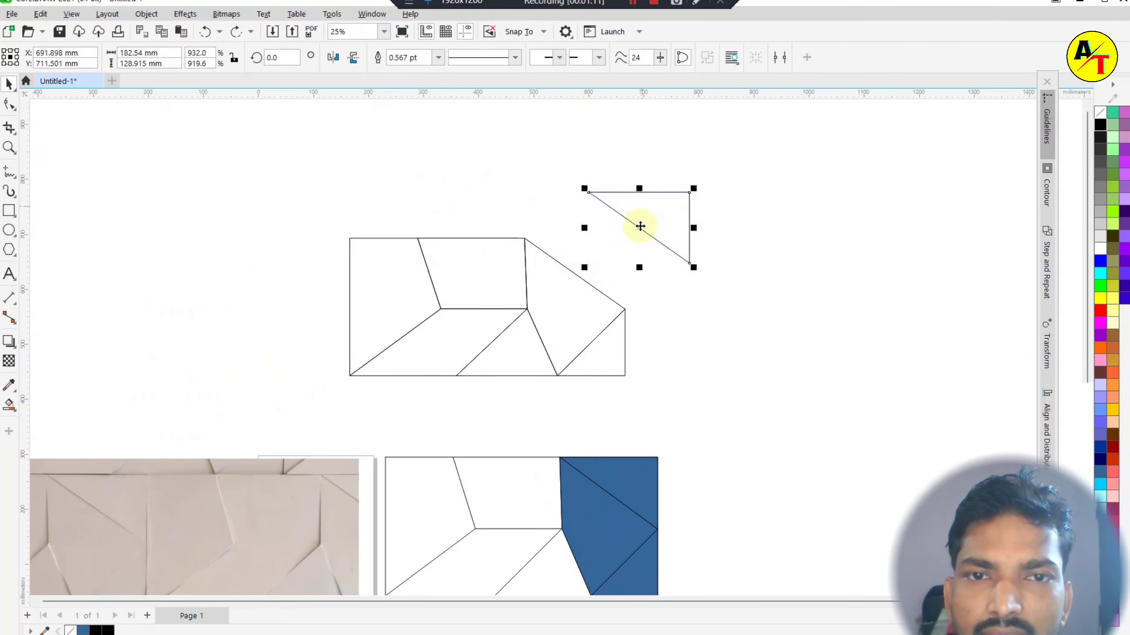
pyautogui.hotkey('ctrl', 'z')
pyautogui.click(577, 318)
pyautogui.hotkey('ctrl', 'z')
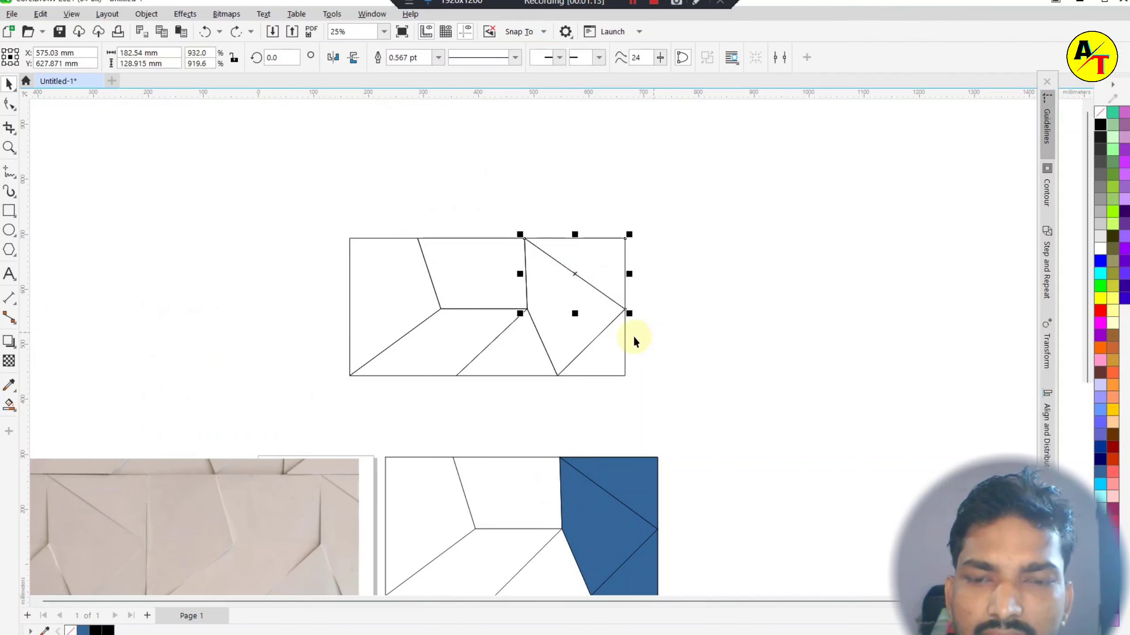
pyautogui.click(580, 310)
pyautogui.moveTo(547, 315); pyautogui.dragTo(654, 312)
pyautogui.hotkey('ctrl', 'z')
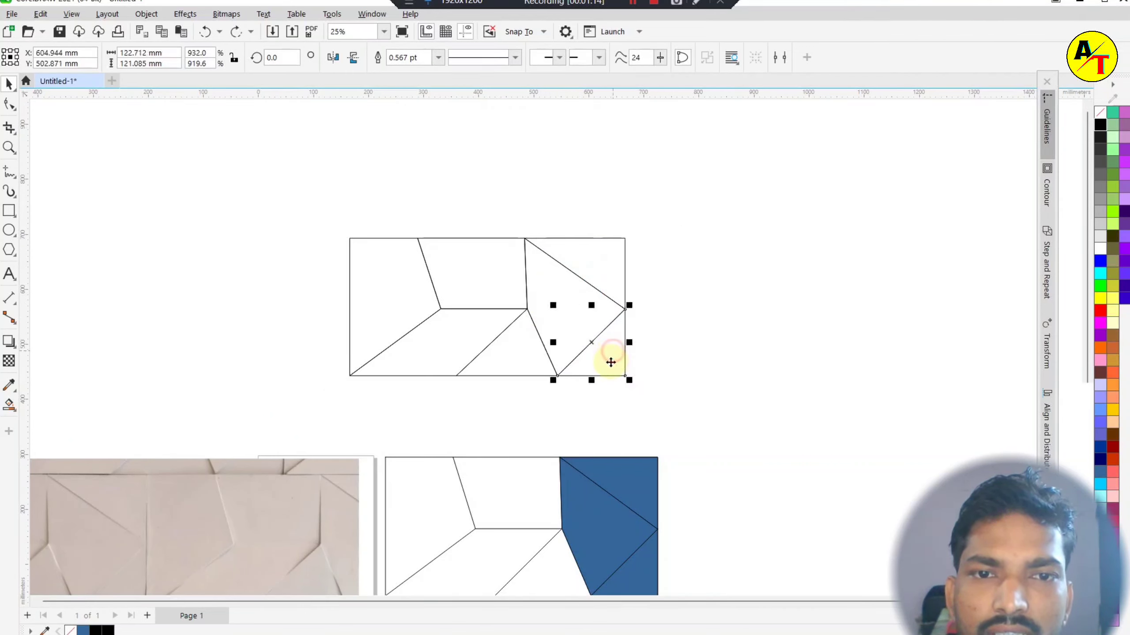
pyautogui.moveTo(610, 361); pyautogui.dragTo(691, 383)
pyautogui.hotkey('ctrl', 'z')
# - Spread the pieces of the topmost drawing apart, and undo the moves to reassemble the panel
pyautogui.moveTo(515, 361); pyautogui.dragTo(518, 409)
pyautogui.moveTo(459, 357)
pyautogui.mouseDown()
pyautogui.moveTo(448, 353)
pyautogui.moveTo(499, 380)
pyautogui.mouseUp()
pyautogui.hotkey('ctrl', 'z')
pyautogui.moveTo(389, 318); pyautogui.dragTo(325, 296)
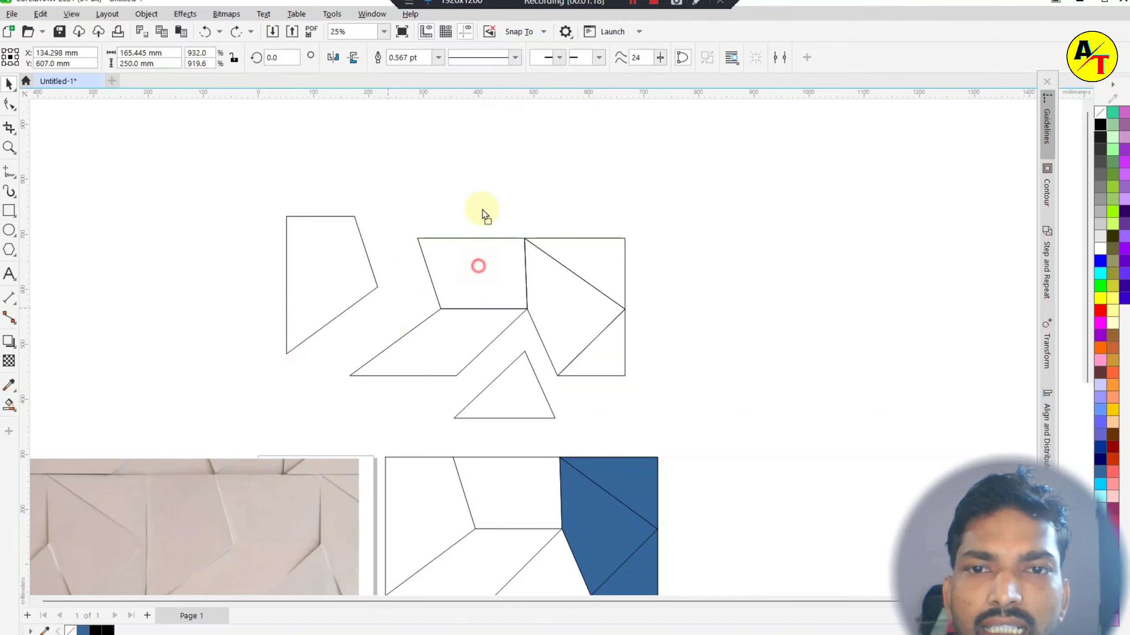
pyautogui.moveTo(476, 262); pyautogui.dragTo(480, 197)
pyautogui.moveTo(448, 338); pyautogui.dragTo(396, 372)
pyautogui.moveTo(578, 264); pyautogui.dragTo(589, 378)
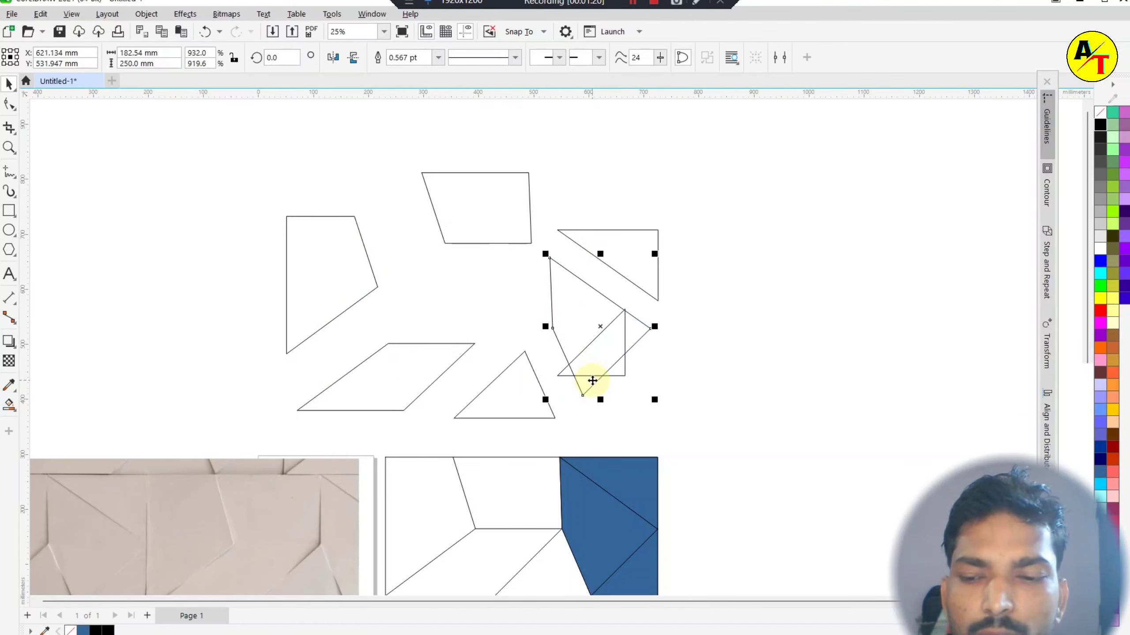
pyautogui.hotkey('ctrl', 'z')
pyautogui.hotkey('ctrl', 'z')
pyautogui.hotkey('ctrl', 'z')
pyautogui.hotkey('ctrl', 'z')
pyautogui.hotkey('ctrl', 'z')
# - Select all pieces of the topmost drawing and check its overall width and height
pyautogui.moveTo(331, 222); pyautogui.dragTo(660, 426)
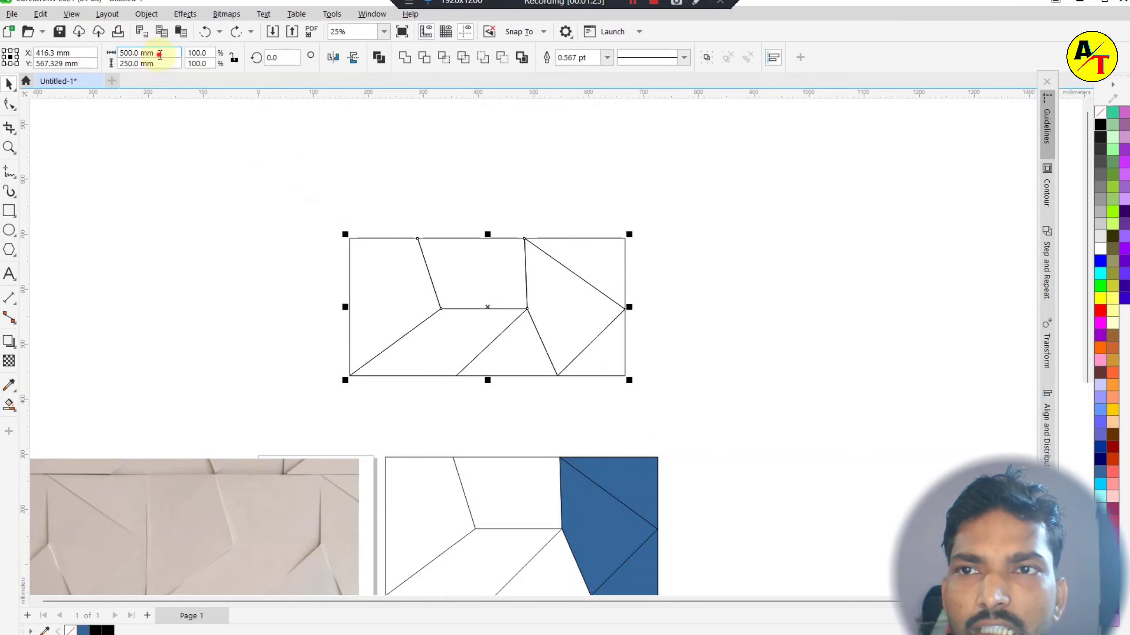
pyautogui.moveTo(336, 209); pyautogui.dragTo(597, 370)
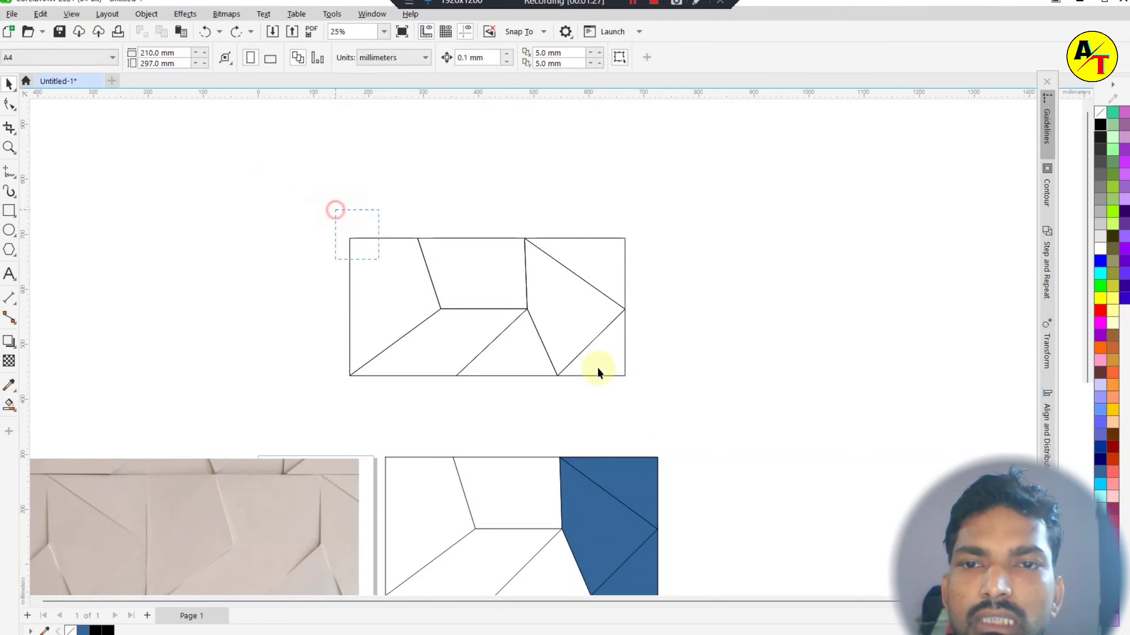
pyautogui.moveTo(669, 413); pyautogui.dragTo(669, 411)
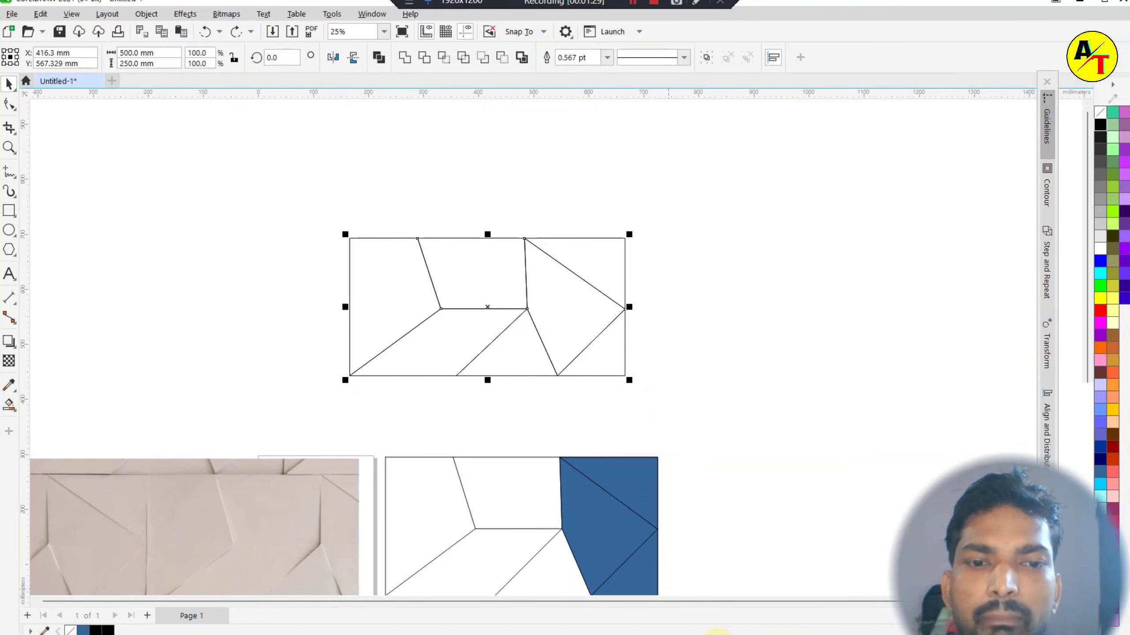
# - Switch to ArtCAM and create a new model 500 mm wide and 250 mm high
pyautogui.hotkey('alt', 'Tab')
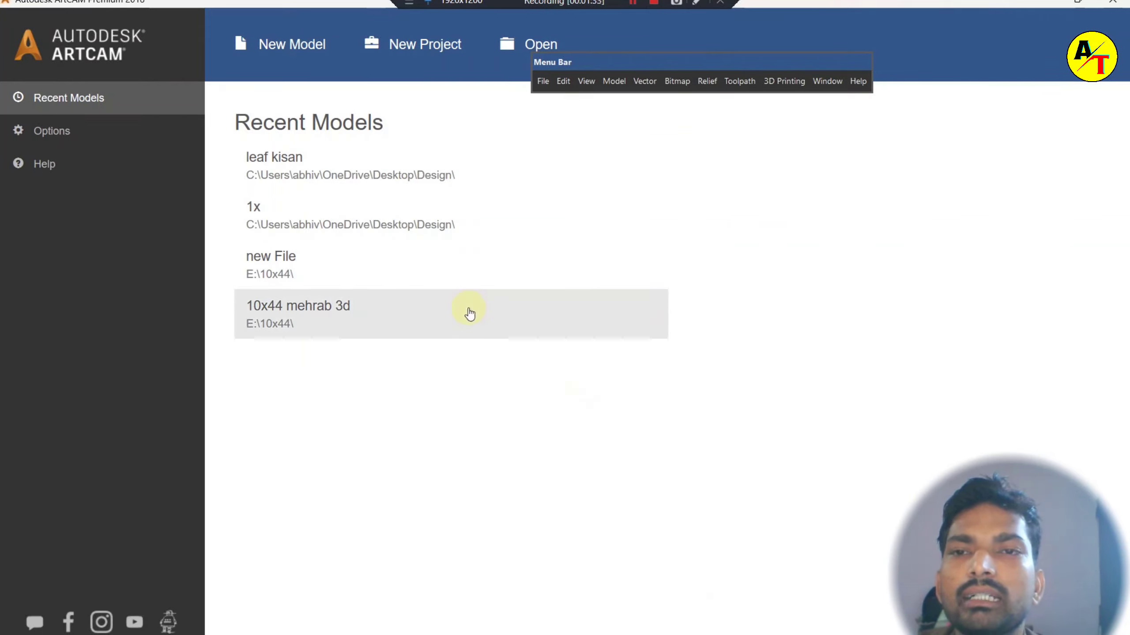
pyautogui.click(291, 46)
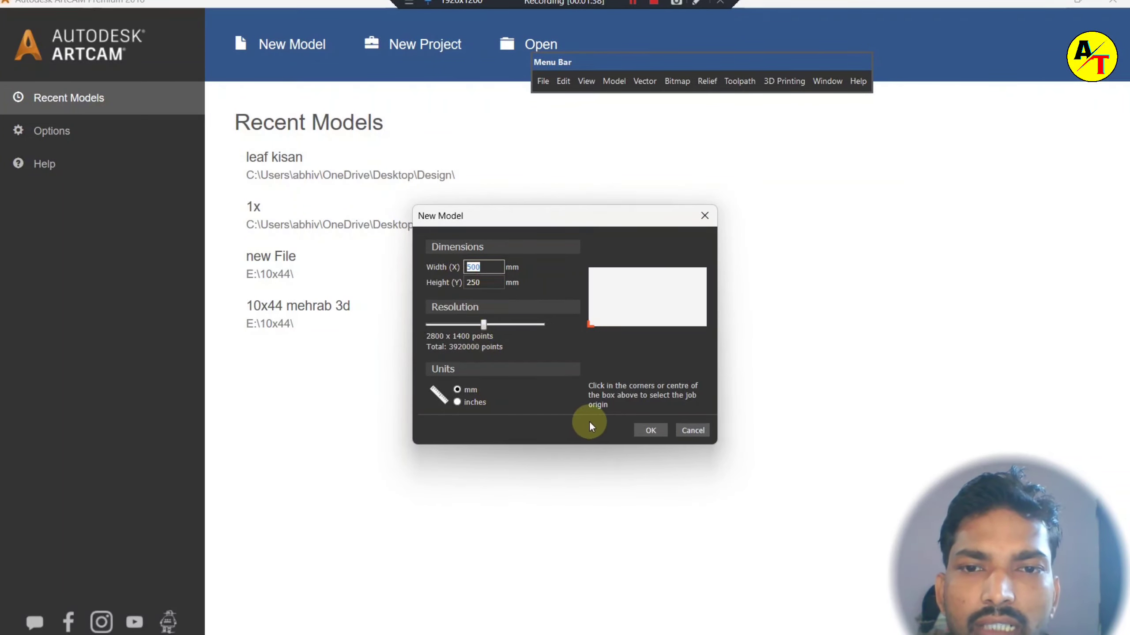
pyautogui.click(636, 430)
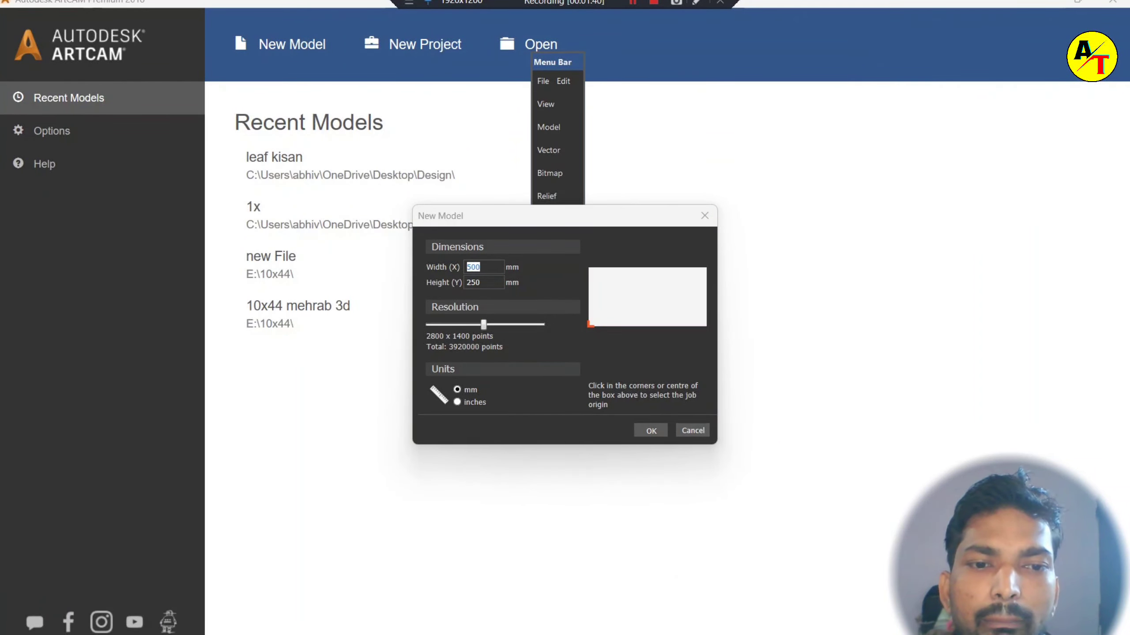
# - Switch back to CorelDRAW and examine the tile pattern in the reference photo
pyautogui.hotkey('alt', 'Tab')
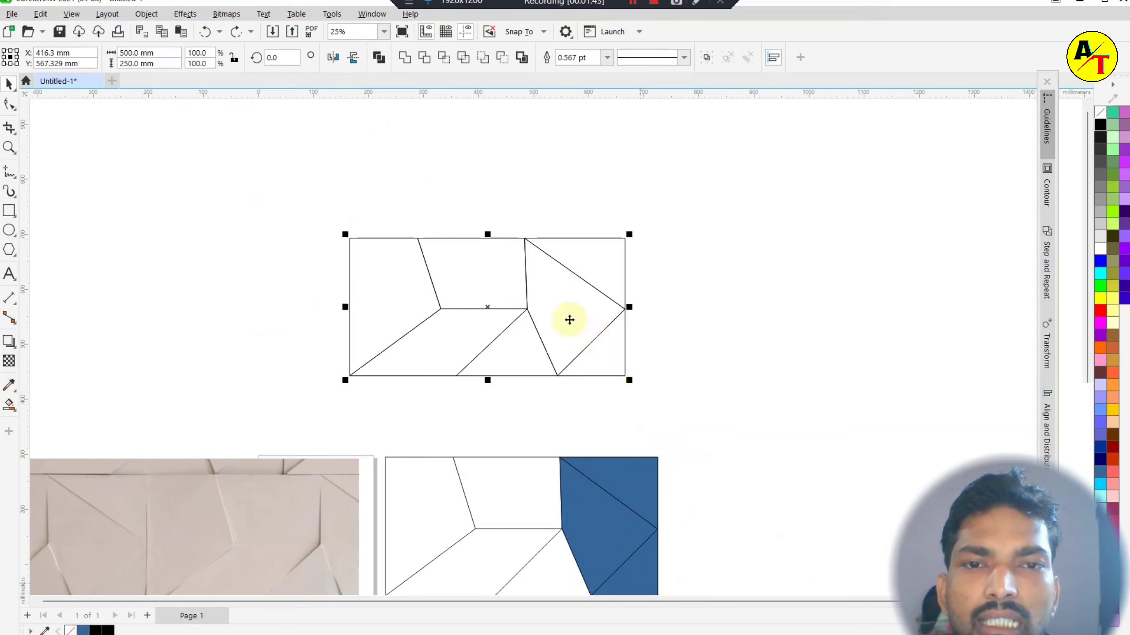
pyautogui.scroll(-2, 490, 403)
pyautogui.moveTo(490, 404); pyautogui.dragTo(490, 343, button='middle')
pyautogui.scroll(2, 448, 374)
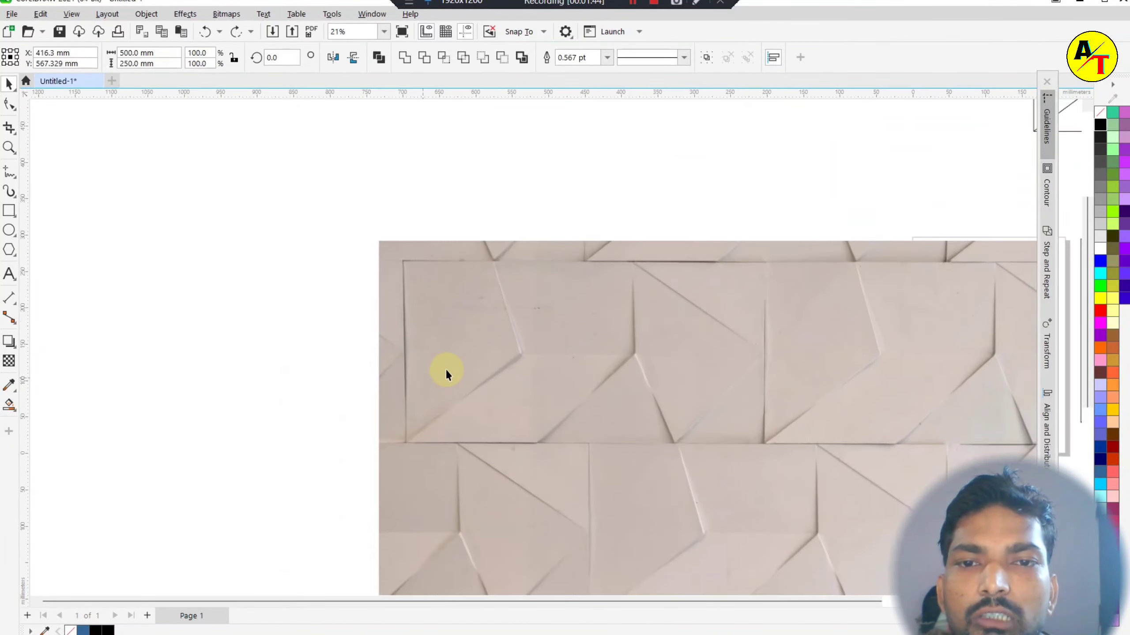
# - Shrink the CorelDRAW window to one half of the screen and widen the ArtCAM window beside it to show the model
pyautogui.moveTo(450, 376); pyautogui.dragTo(545, 336, button='middle')
pyautogui.scroll(1, 564, 374)
pyautogui.scroll(1, 565, 375)
pyautogui.moveTo(565, 374); pyautogui.dragTo(663, 357, button='middle')
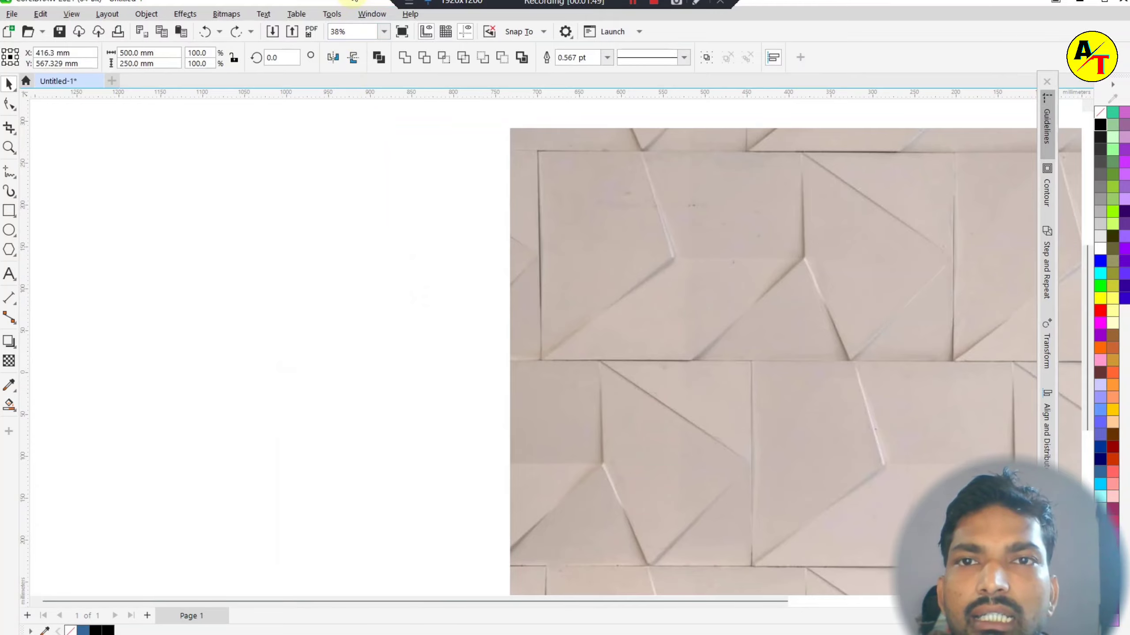
pyautogui.press('super+Right')
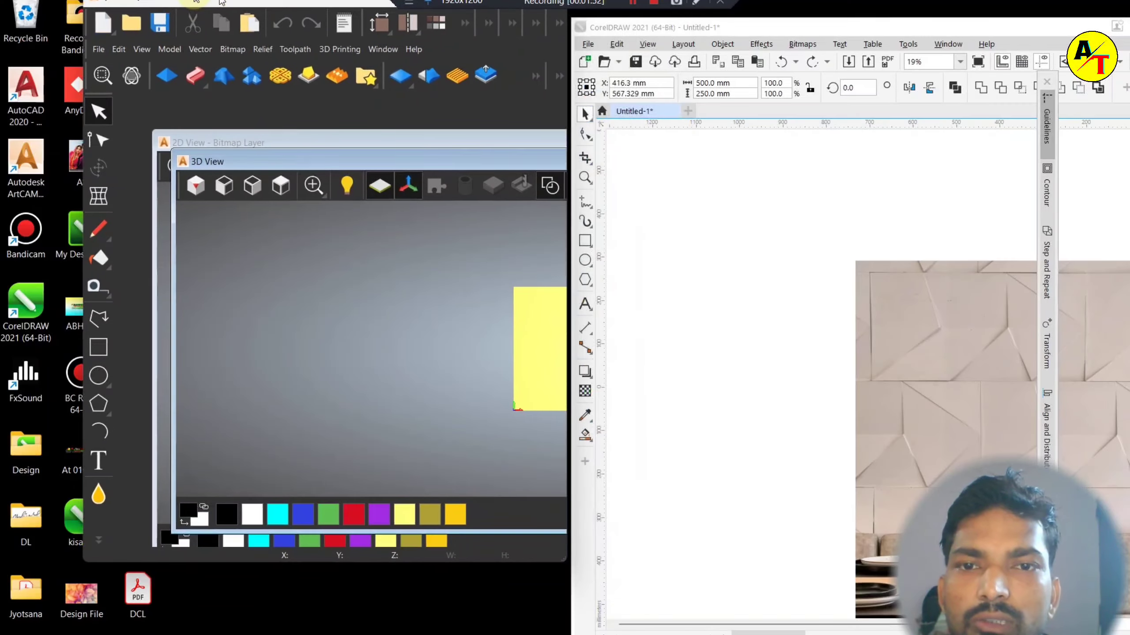
pyautogui.click(780, 94)
pyautogui.moveTo(267, 3)
pyautogui.mouseDown()
pyautogui.moveTo(909, 4)
pyautogui.moveTo(287, 9)
pyautogui.mouseUp()
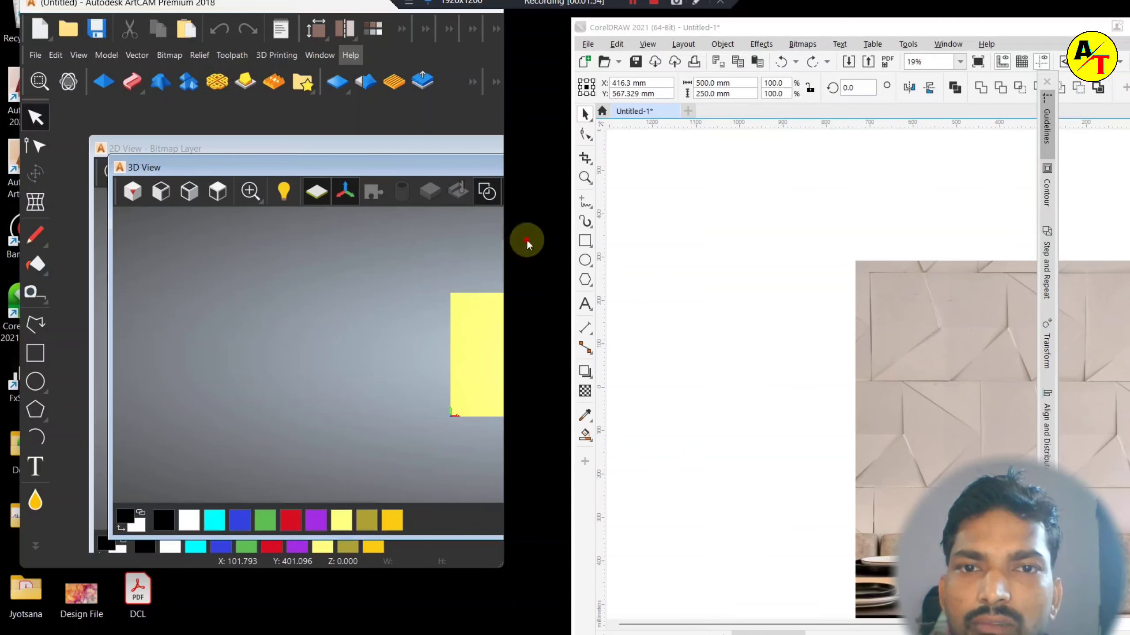
pyautogui.click(524, 241)
pyautogui.moveTo(504, 246); pyautogui.dragTo(779, 258)
# - Narrow and reposition the CorelDRAW and ArtCAM windows so the reference photo and the model are visible side by side
pyautogui.click(995, 32)
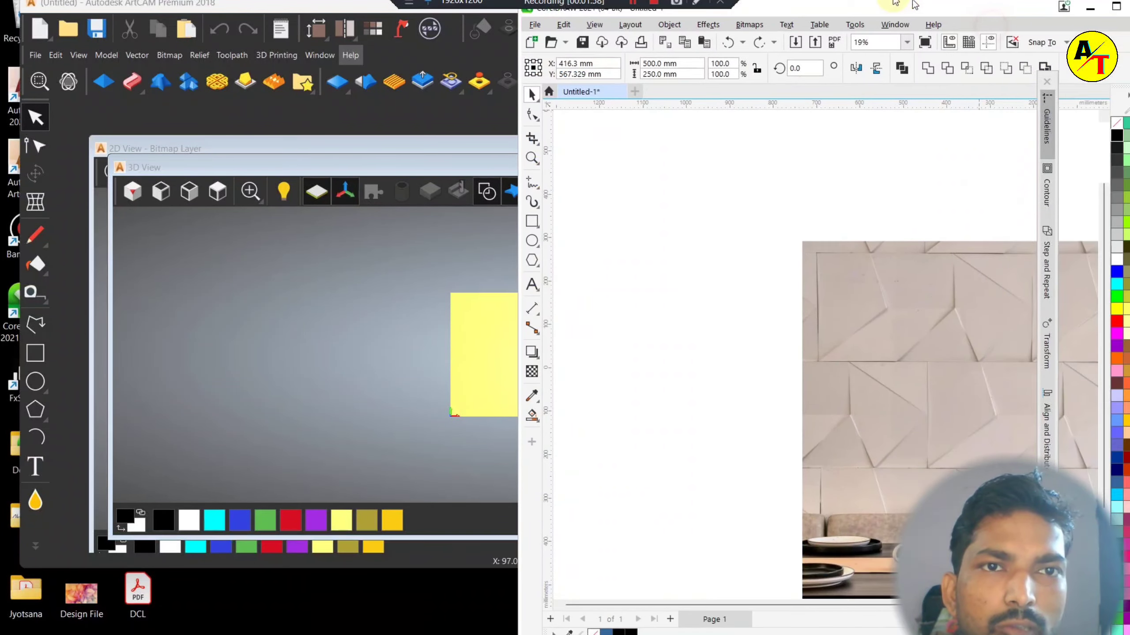
pyautogui.doubleClick(994, 32)
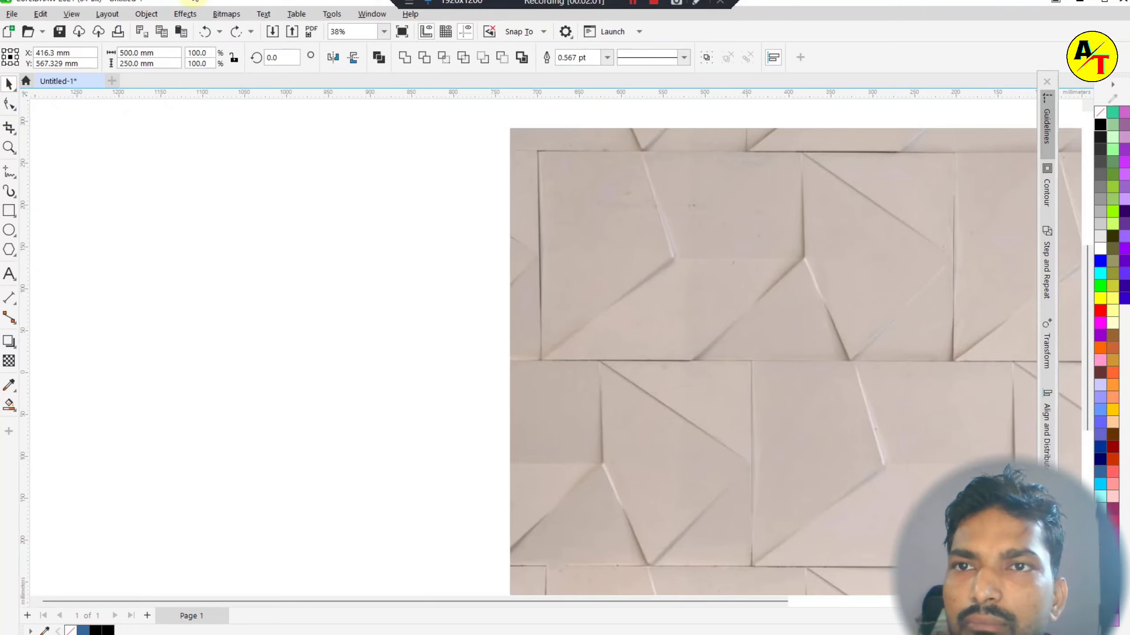
pyautogui.doubleClick(194, 2)
pyautogui.scroll(-3, 1029, 365)
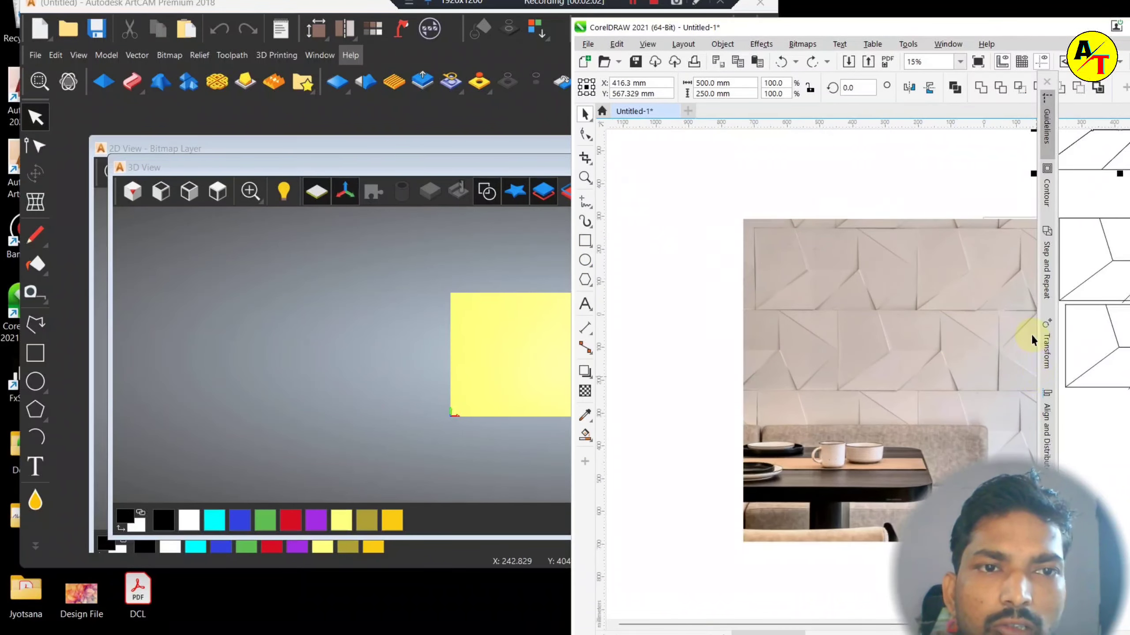
pyautogui.scroll(2, 1031, 341)
pyautogui.click(569, 25)
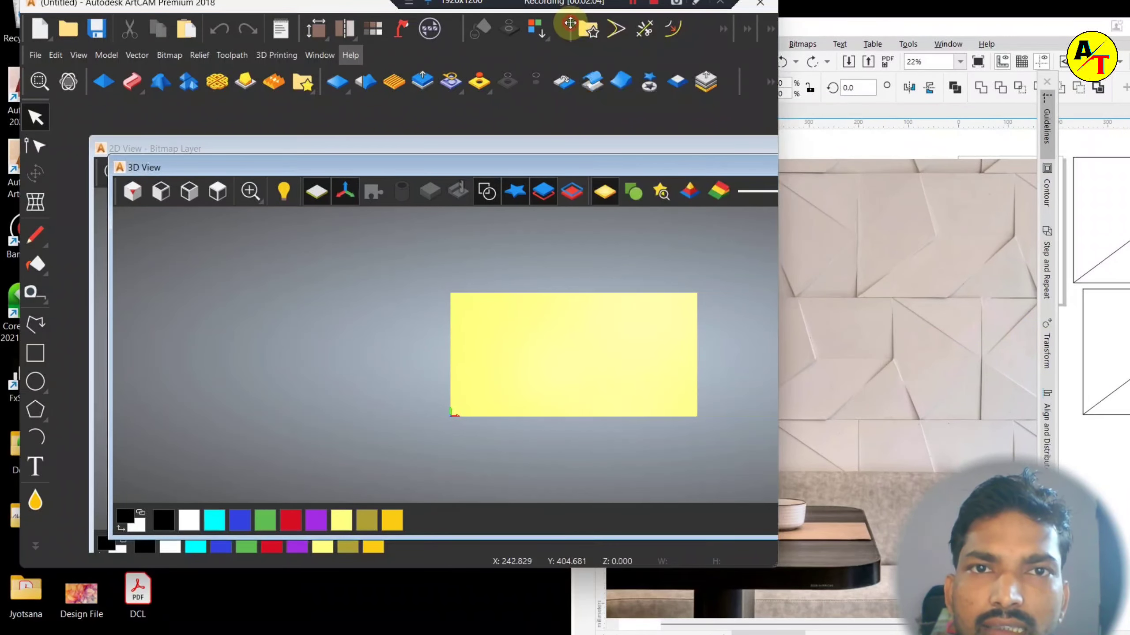
pyautogui.click(829, 35)
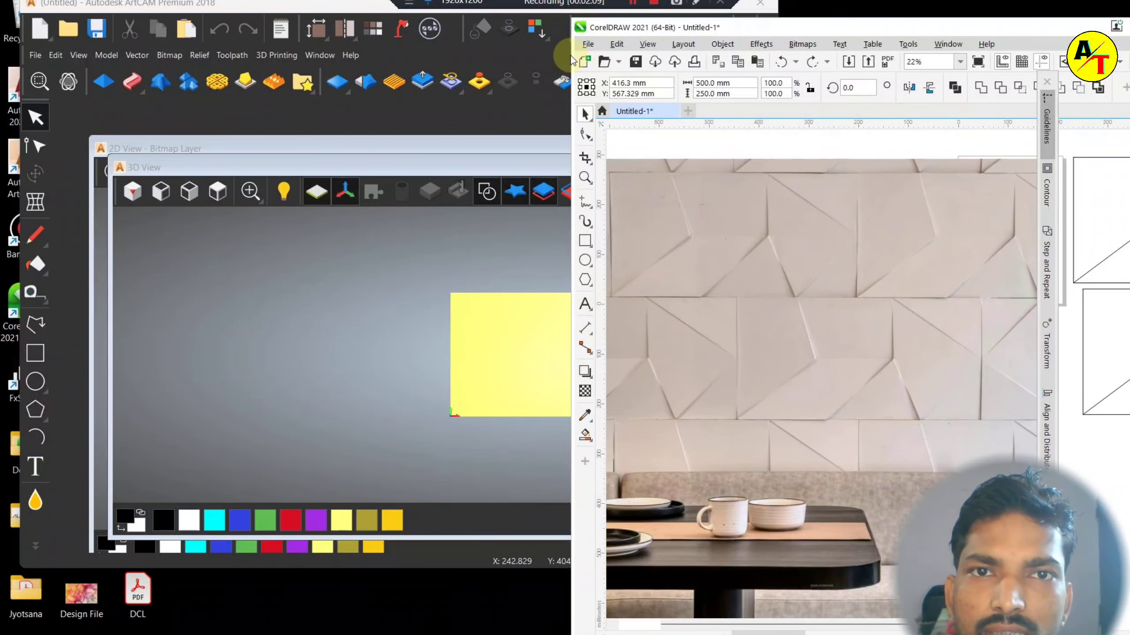
pyautogui.moveTo(571, 55); pyautogui.dragTo(638, 36)
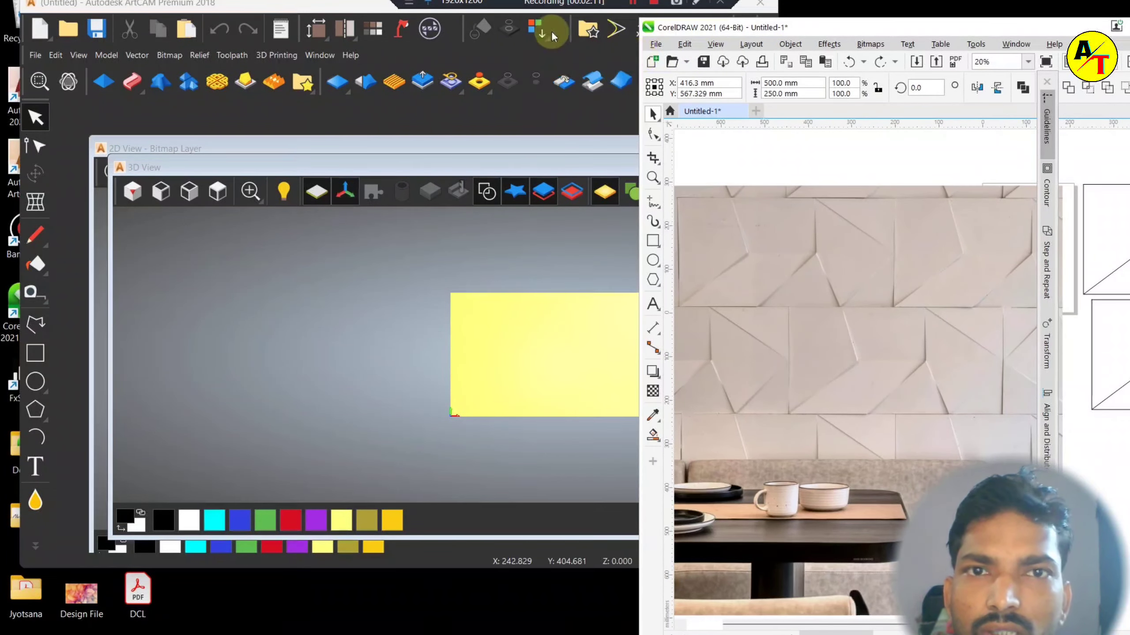
pyautogui.moveTo(354, 7); pyautogui.dragTo(304, 25)
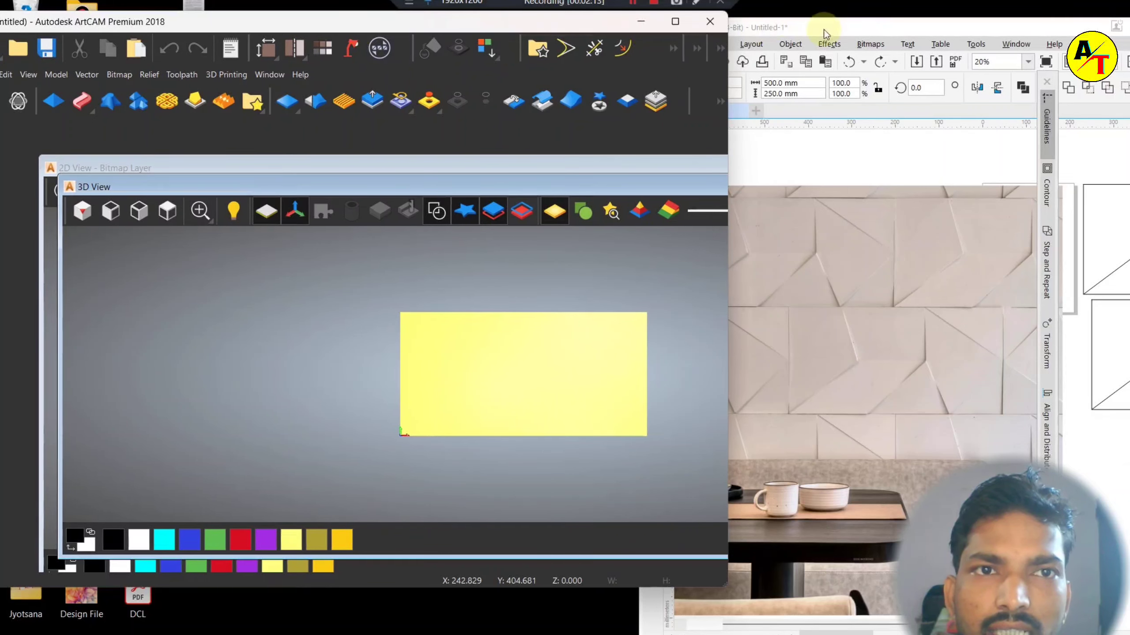
pyautogui.moveTo(836, 32); pyautogui.dragTo(908, 17)
pyautogui.scroll(2, 464, 378)
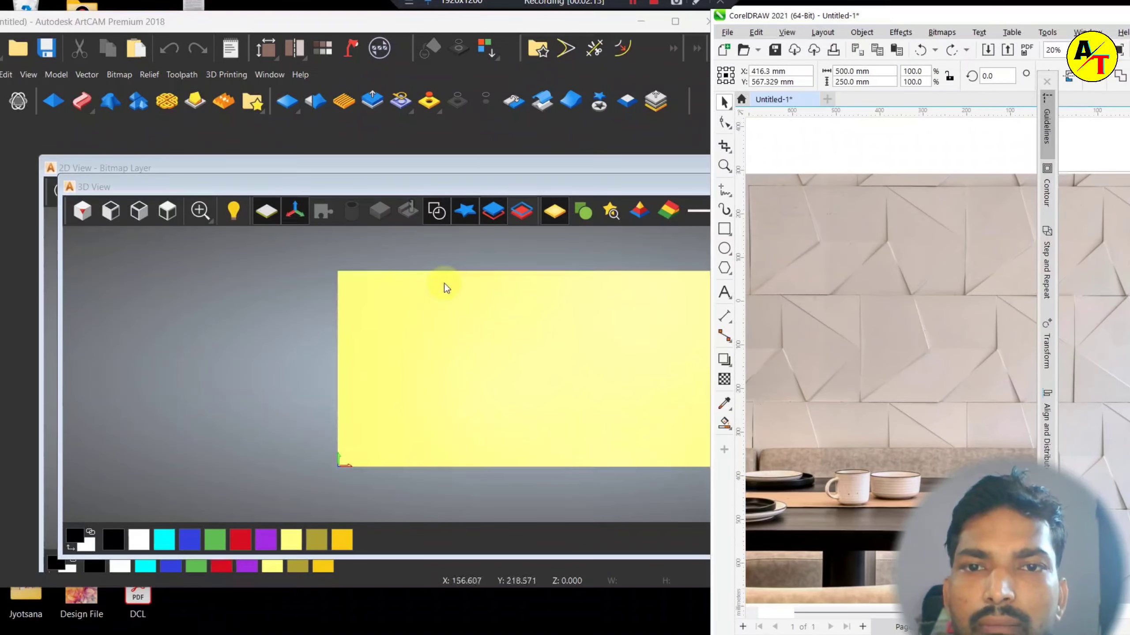
# - Import the 500x250 vector file from the Desktop into the ArtCAM model, in mm, centred and with vectors automatically rejoined
pyautogui.click(422, 234)
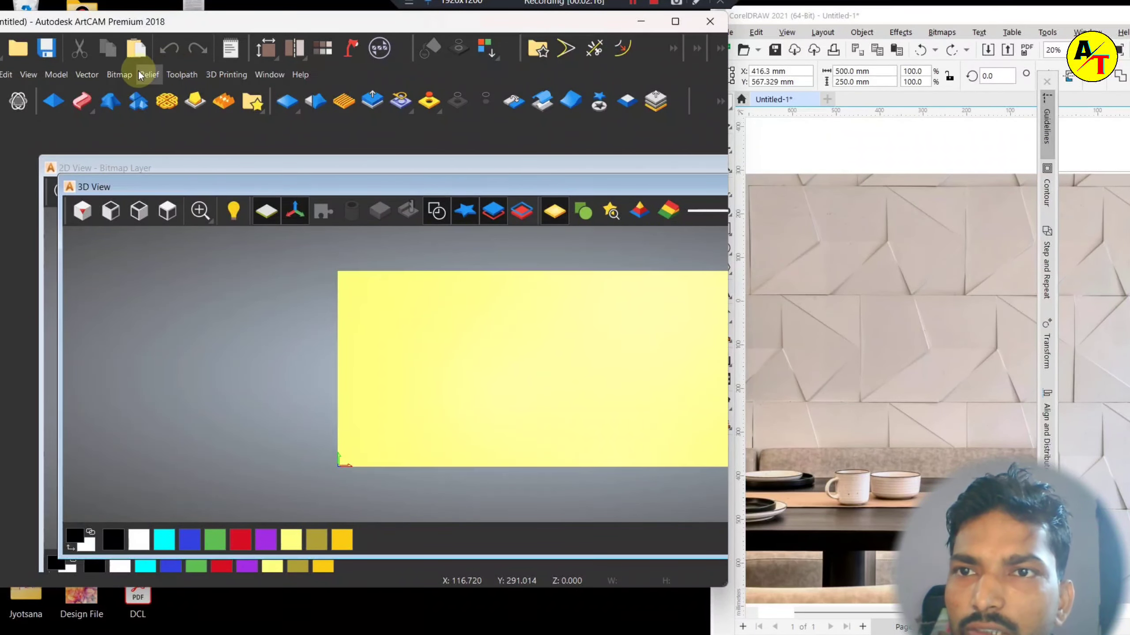
pyautogui.click(95, 74)
pyautogui.click(88, 101)
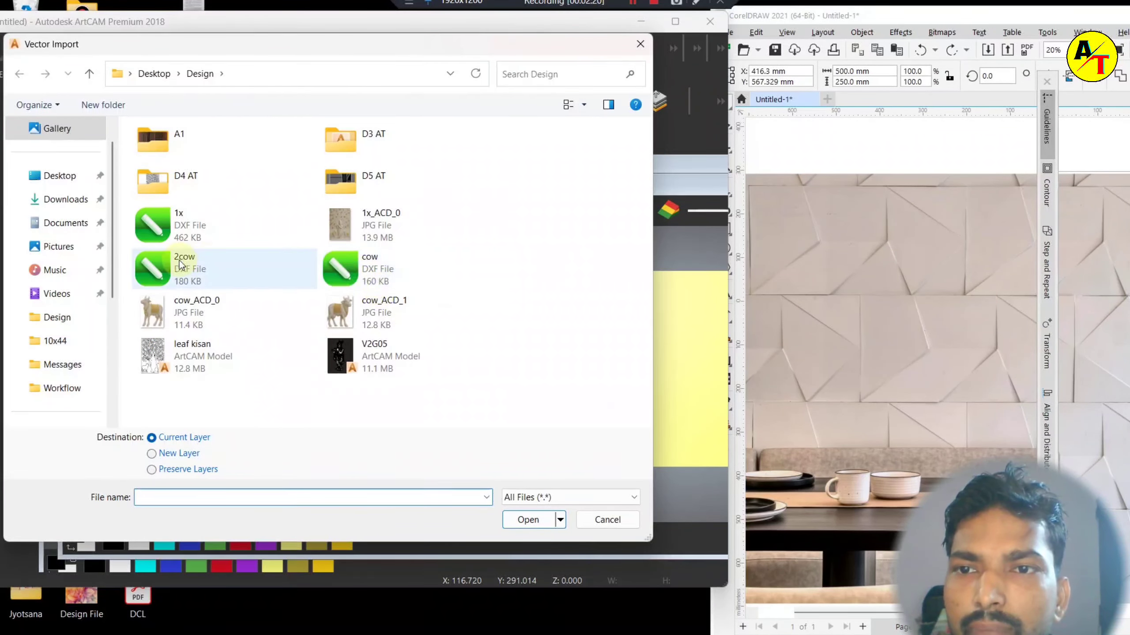
pyautogui.click(153, 74)
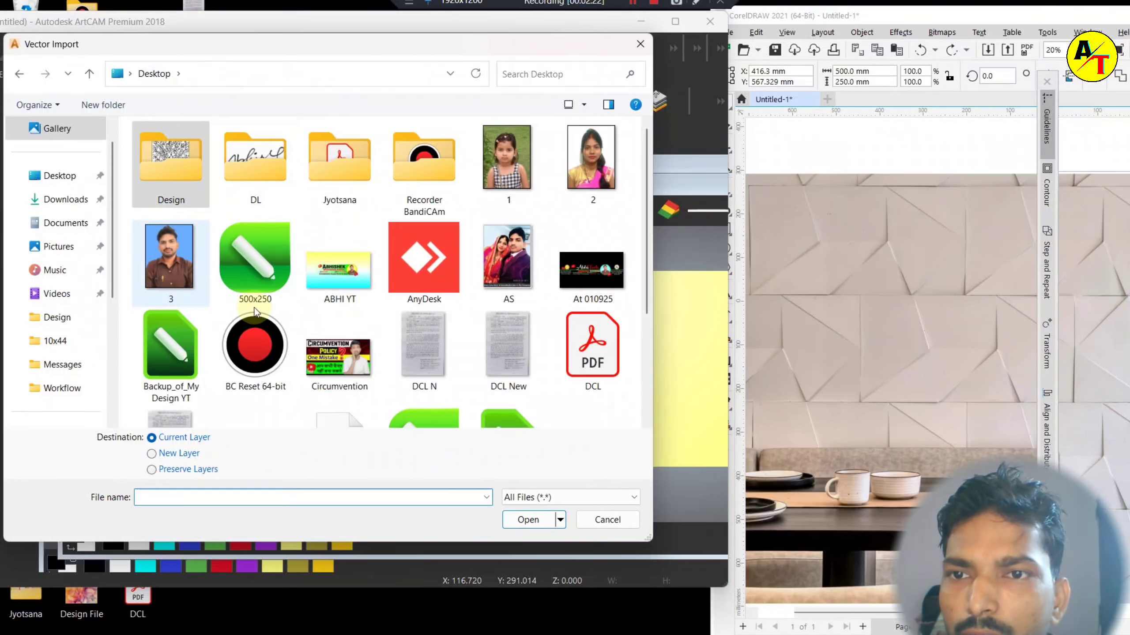
pyautogui.doubleClick(267, 285)
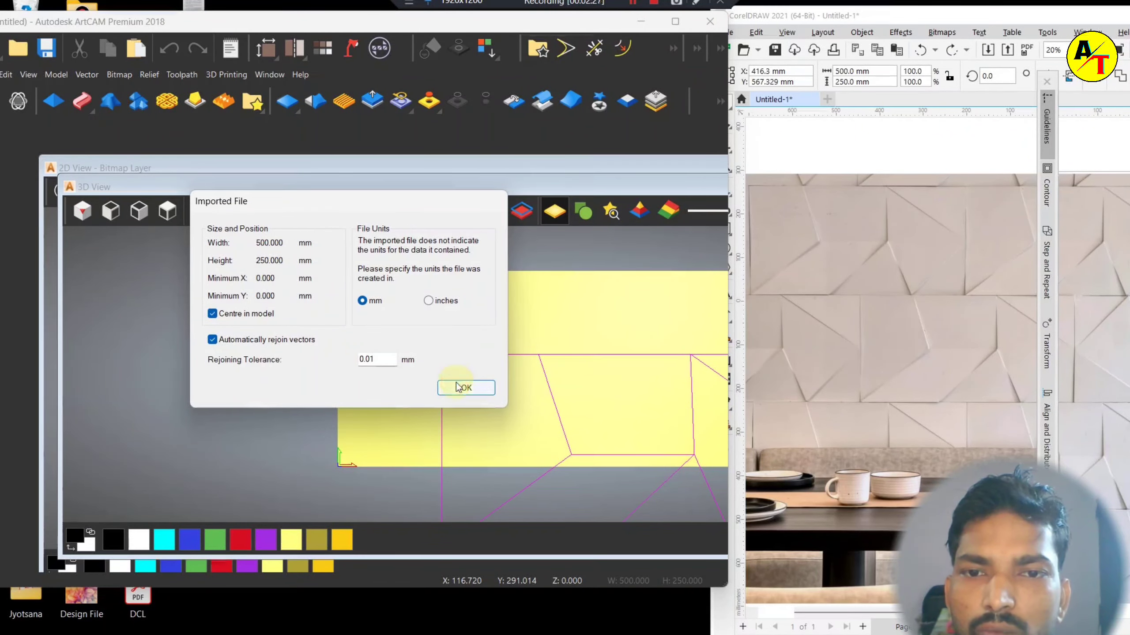
pyautogui.click(458, 387)
# - Start the Angled Plane tool and arrange its settings and the 3D view beside the reference photo, with the vectors deselected
pyautogui.doubleClick(374, 165)
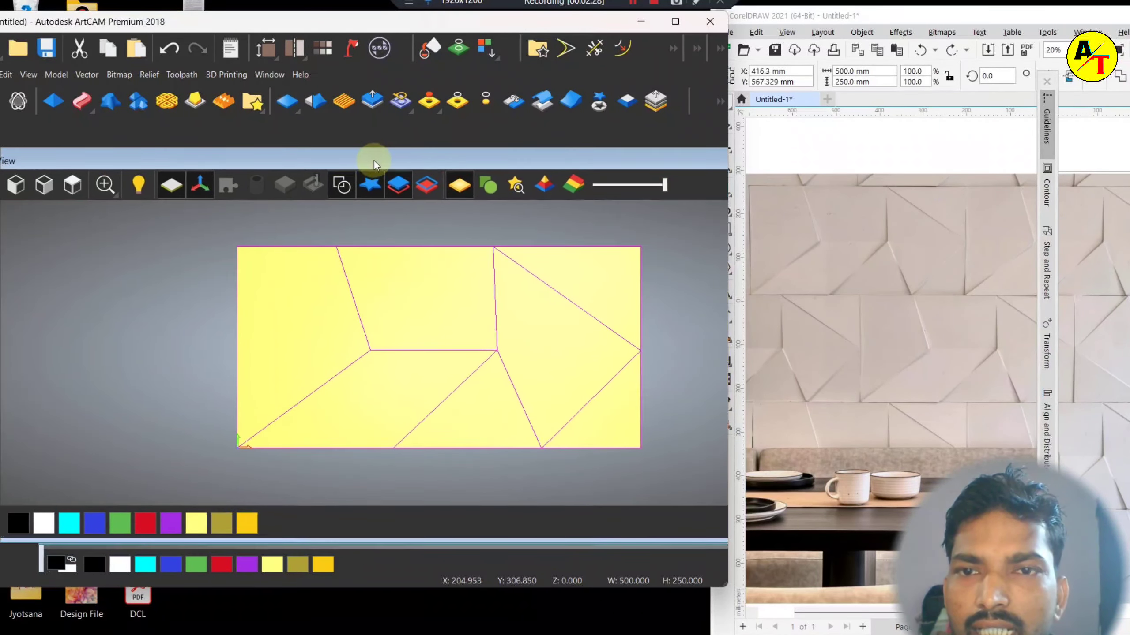
pyautogui.click(675, 21)
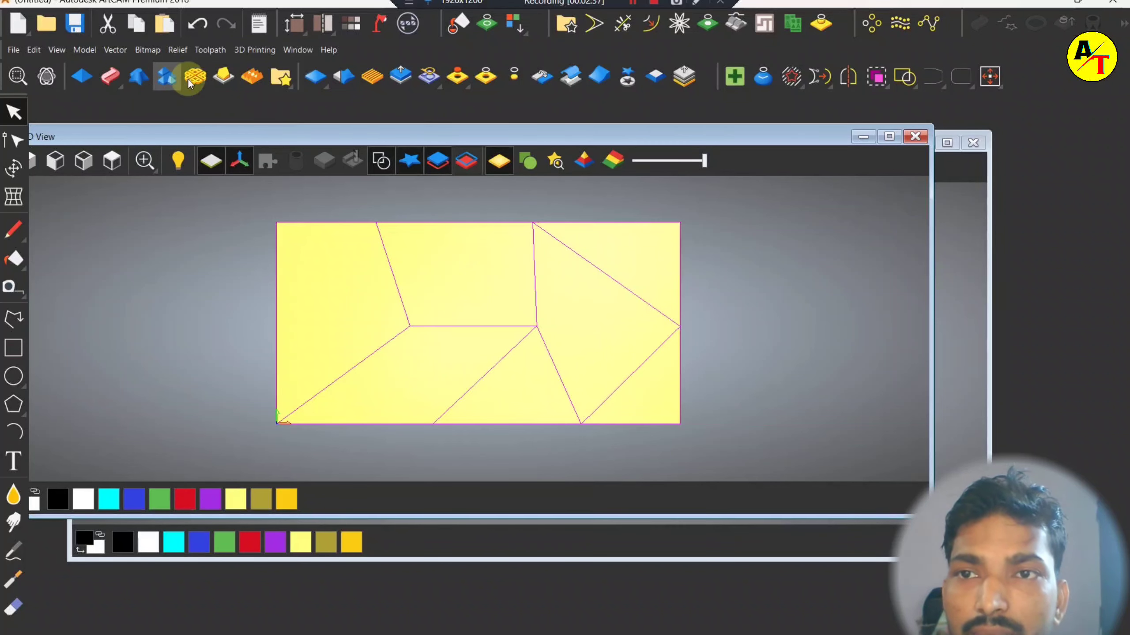
pyautogui.click(222, 83)
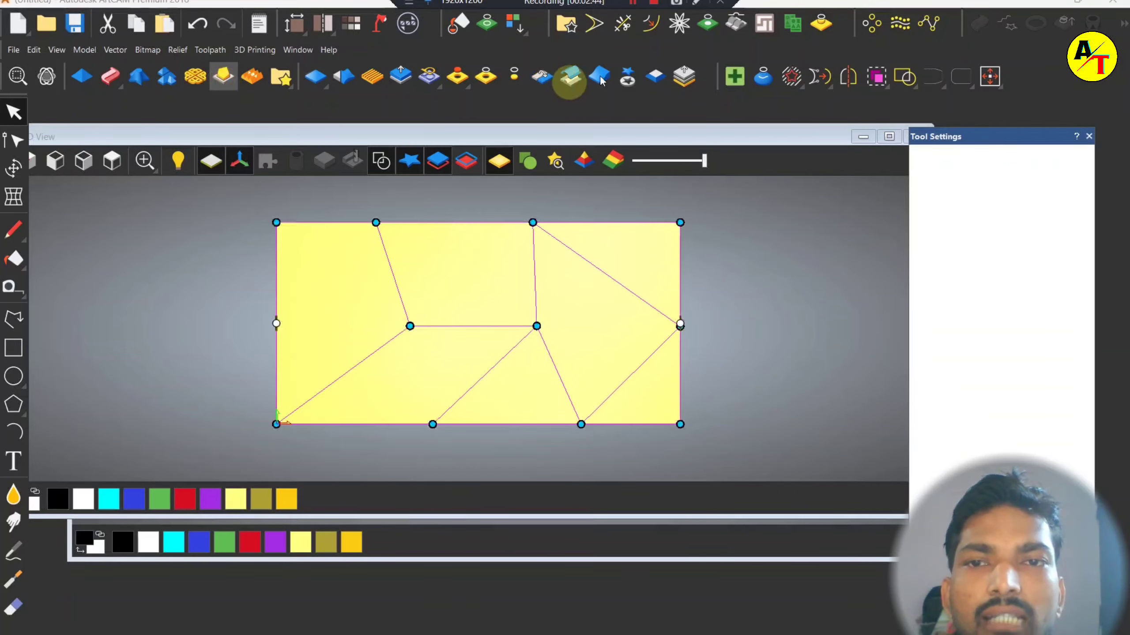
pyautogui.doubleClick(778, 3)
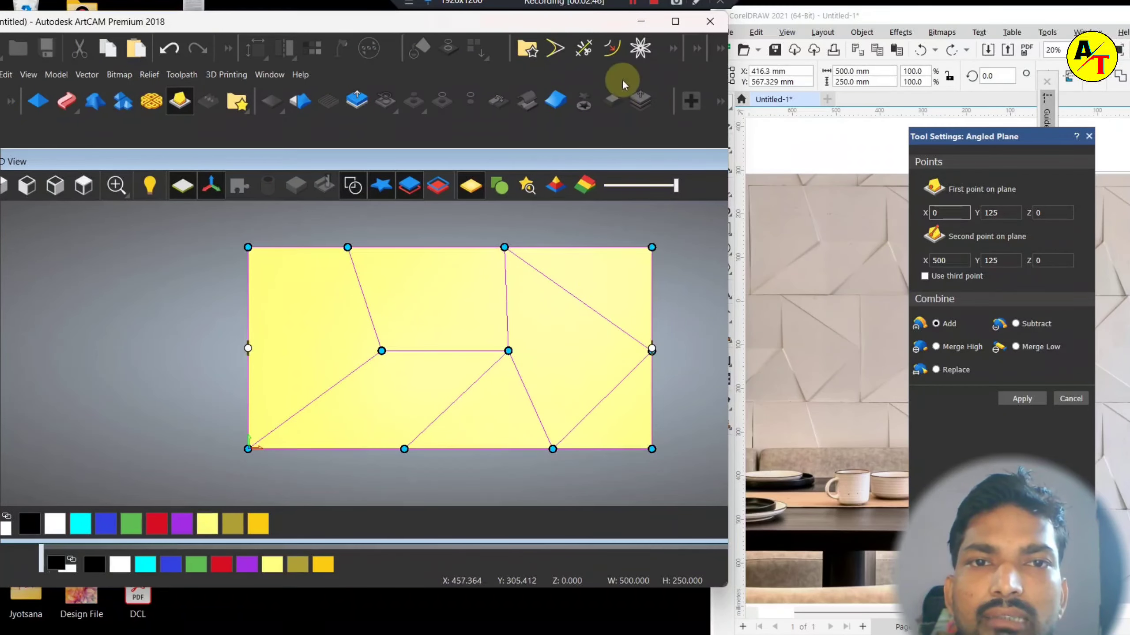
pyautogui.moveTo(619, 162); pyautogui.dragTo(520, 164)
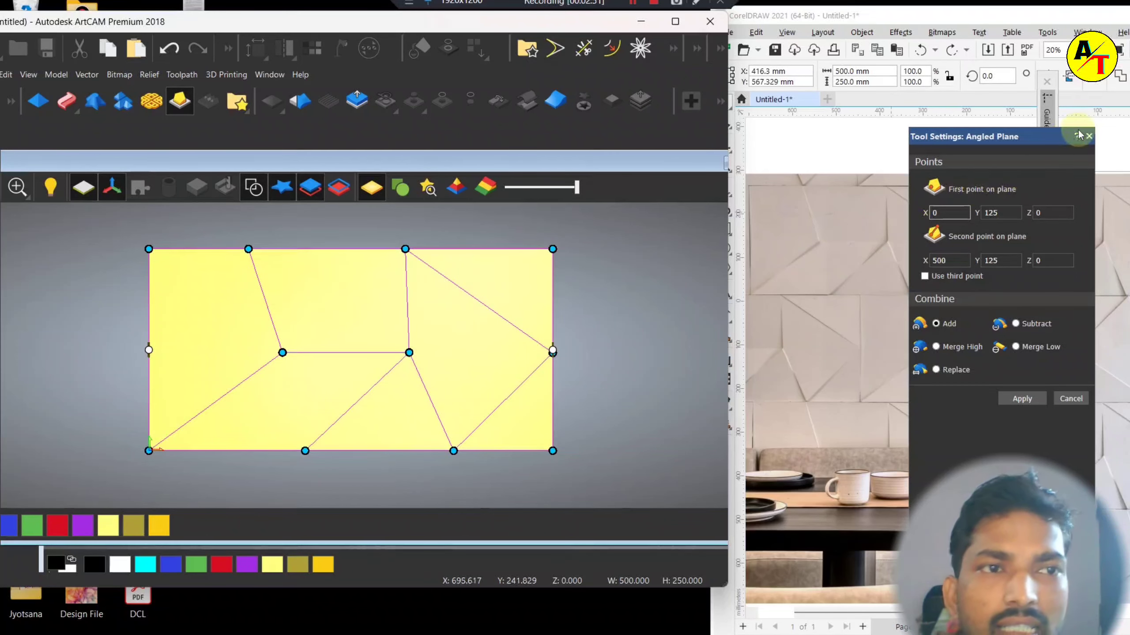
pyautogui.moveTo(1073, 142); pyautogui.dragTo(736, 130)
pyautogui.click(258, 246)
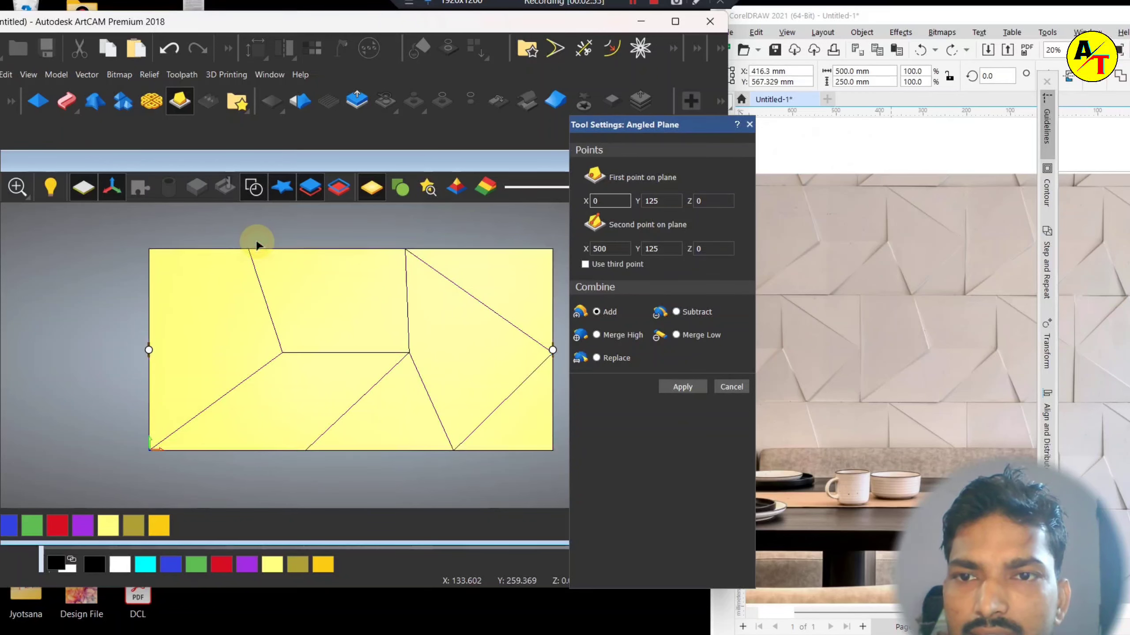
pyautogui.moveTo(650, 120); pyautogui.dragTo(709, 345)
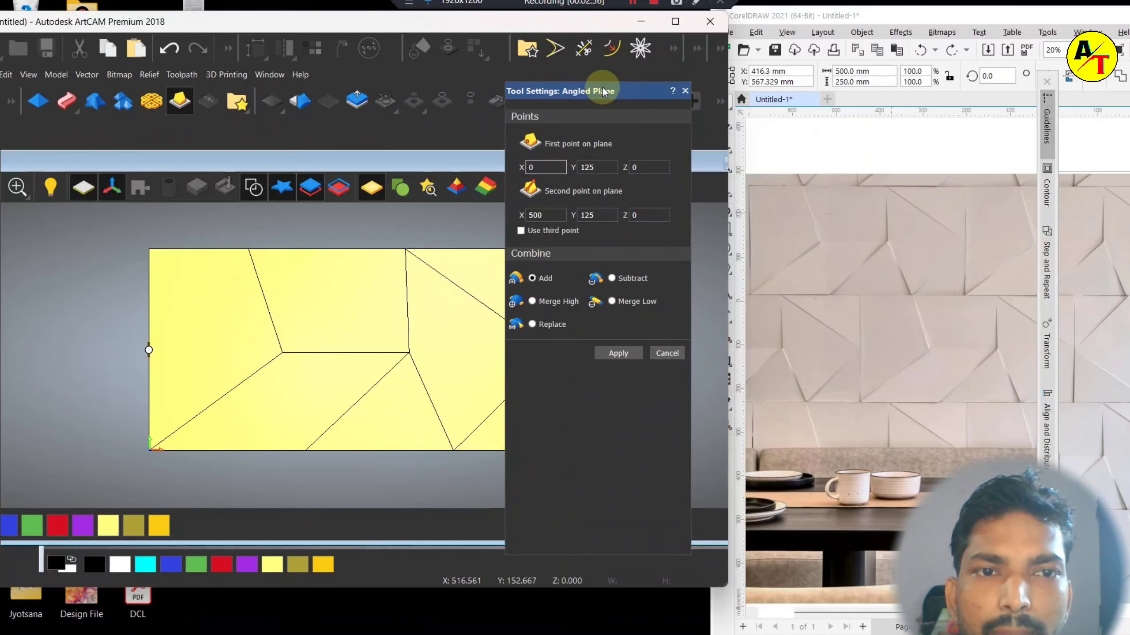
# - Compare the panel with the reference photo and select its leftmost four-sided piece for the angled plane
pyautogui.scroll(1, 783, 234)
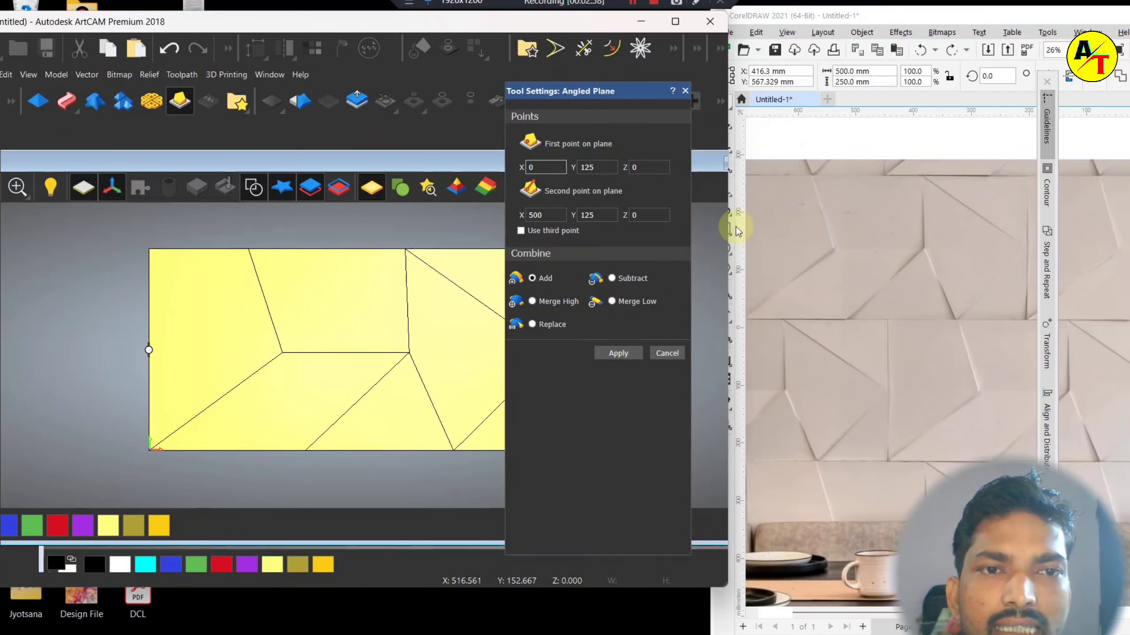
pyautogui.scroll(-1, 793, 252)
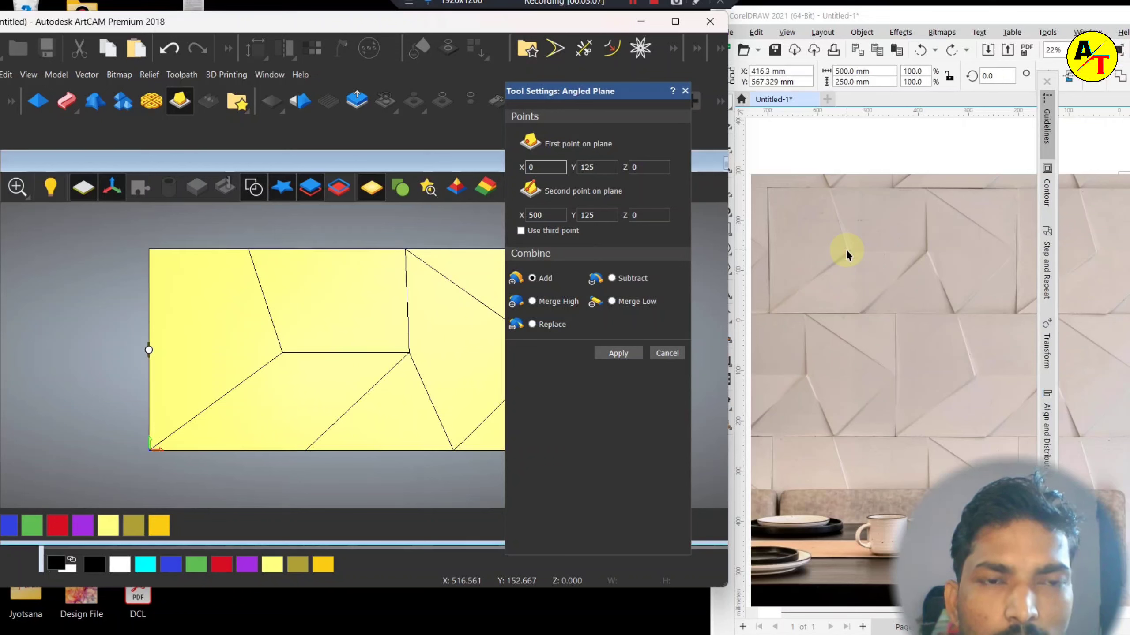
pyautogui.click(255, 371)
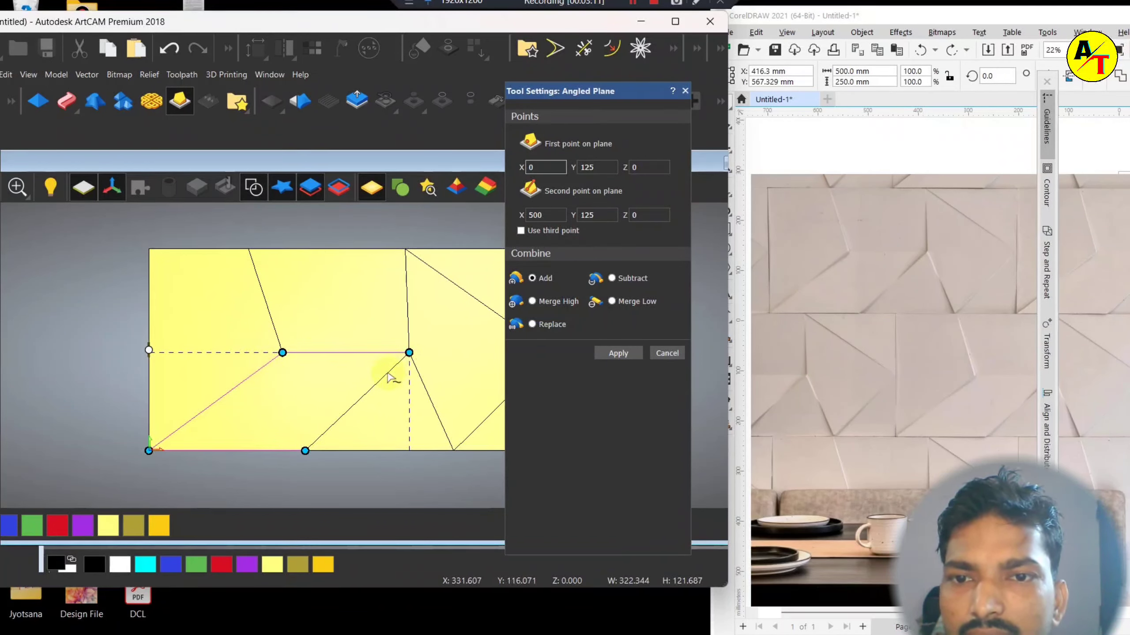
pyautogui.click(151, 307)
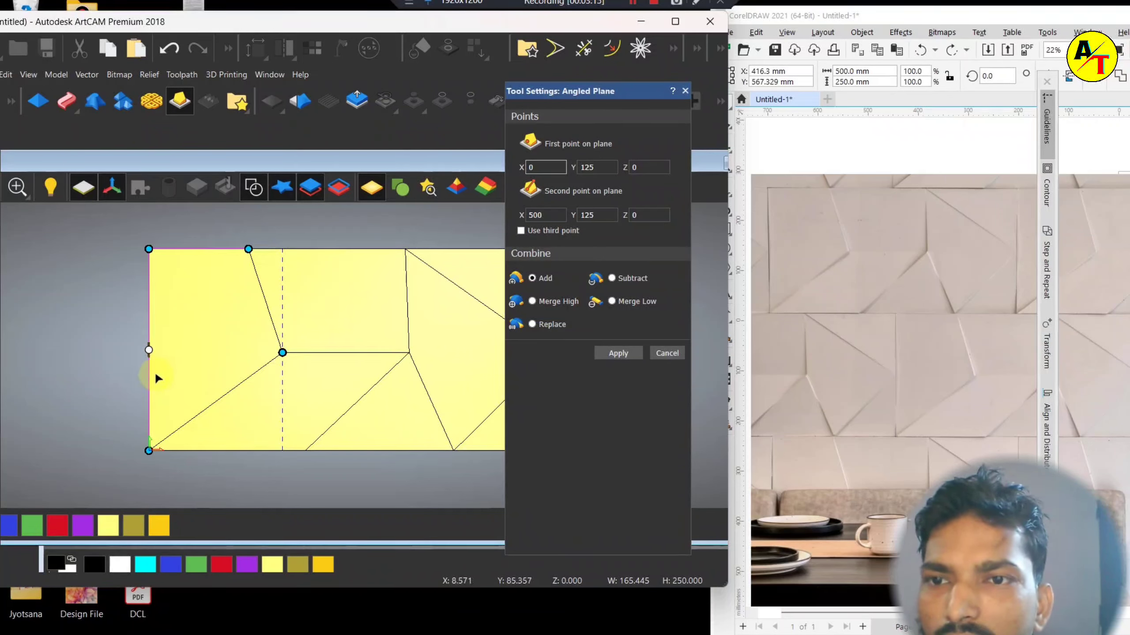
pyautogui.scroll(1, 156, 378)
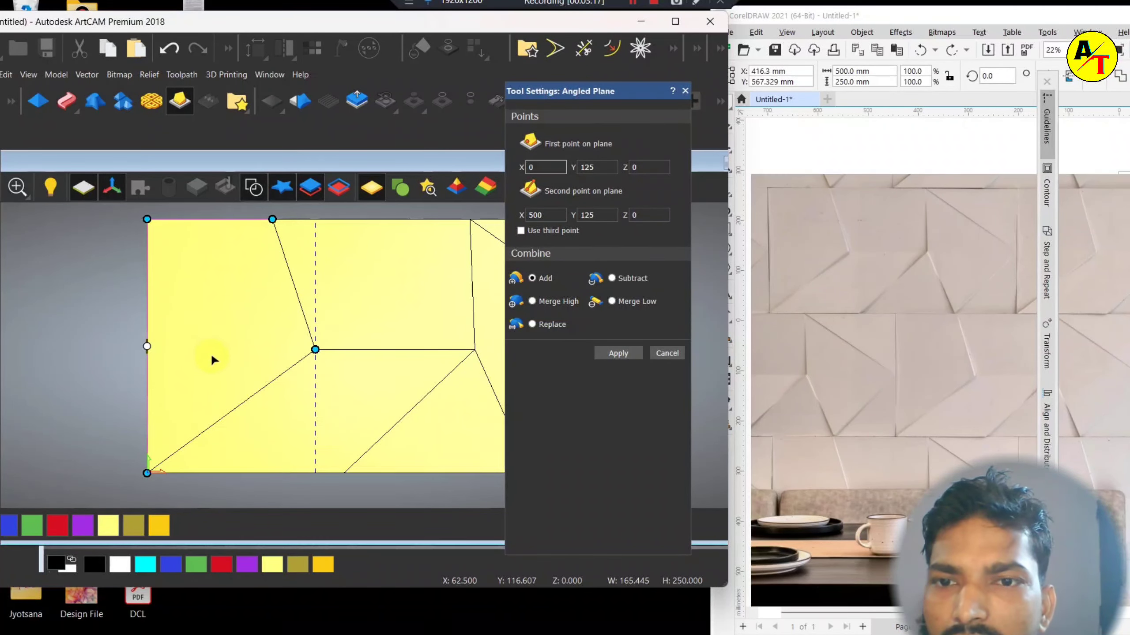
pyautogui.scroll(-2, 230, 331)
pyautogui.scroll(1, 230, 331)
pyautogui.scroll(-2, 349, 329)
pyautogui.scroll(2, 441, 369)
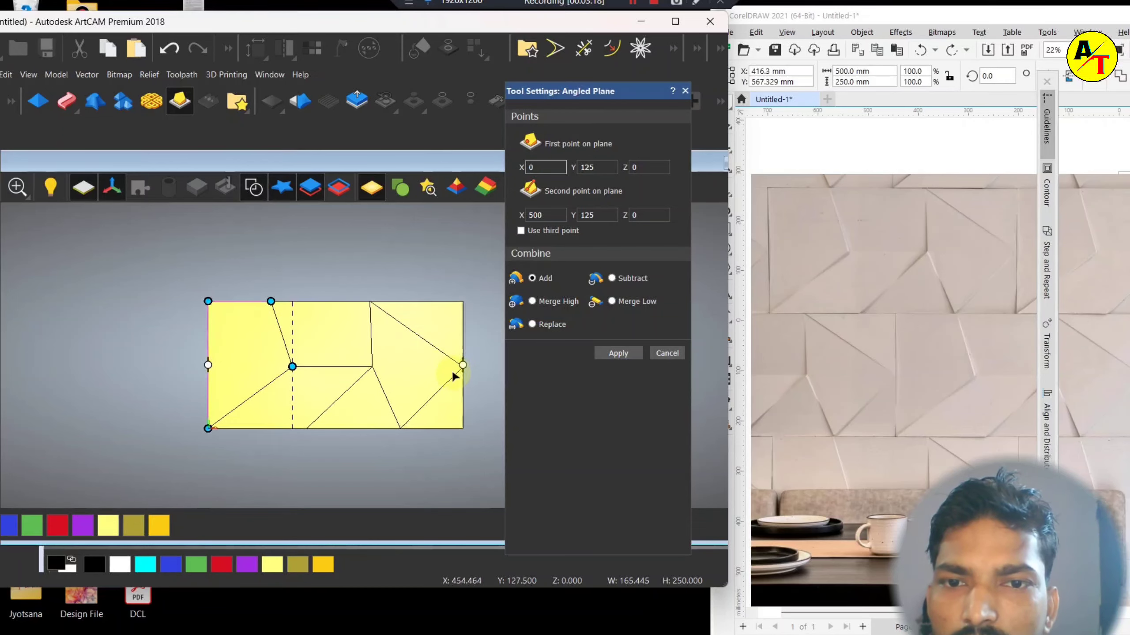
# - Maximise ArtCAM and place the plane's second point on the leftmost piece's inner corner at X 165.445, Y 121.687
pyautogui.click(675, 22)
pyautogui.moveTo(596, 97); pyautogui.dragTo(801, 134)
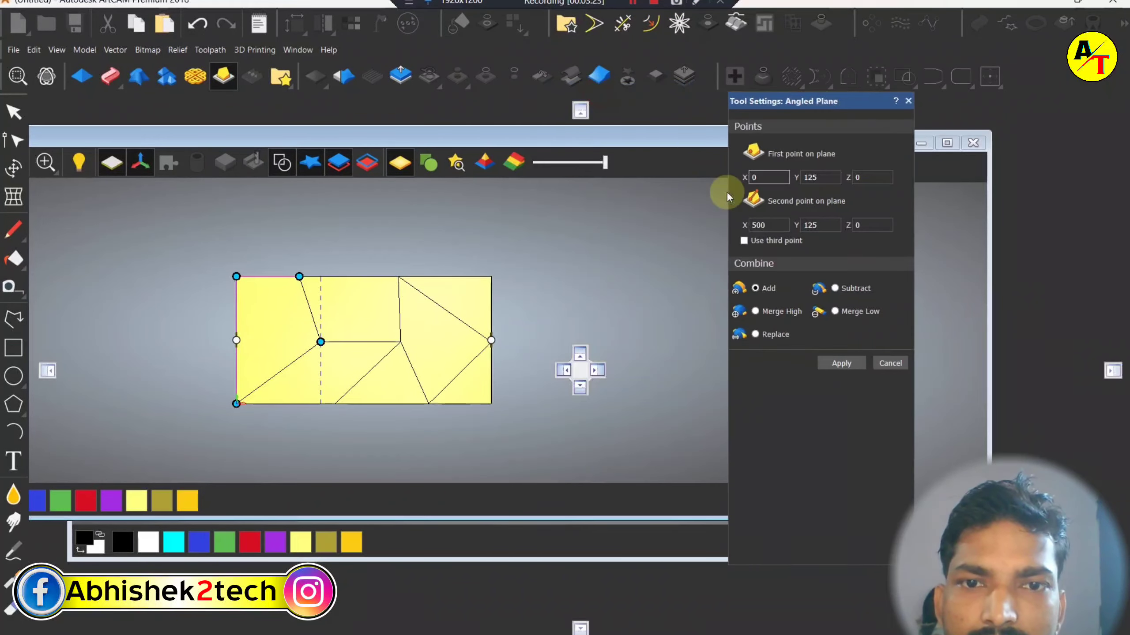
pyautogui.scroll(2, 491, 340)
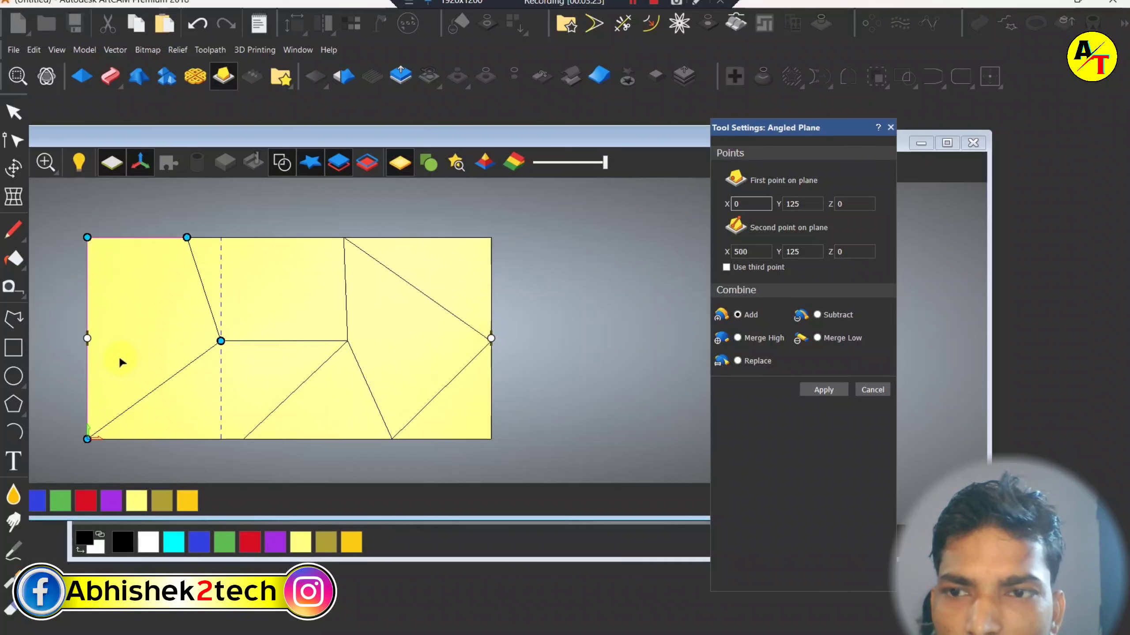
pyautogui.doubleClick(843, 203)
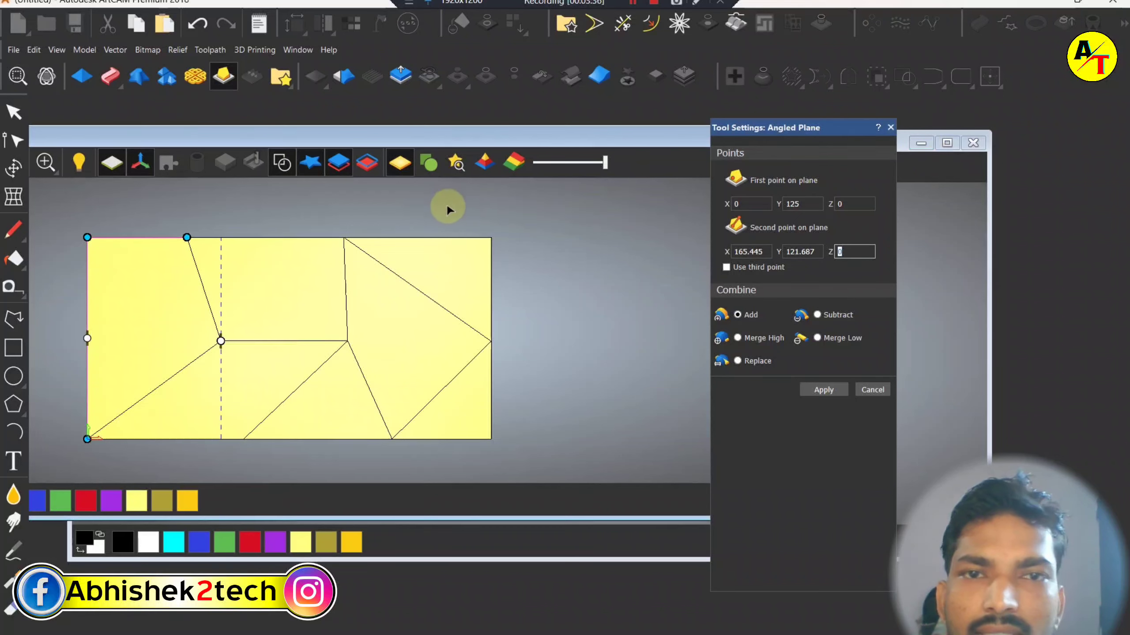
# - Maximise the 3D view, set the first plane point's Z height to 12, and check the tilted plane in isometric view
pyautogui.doubleClick(99, 139)
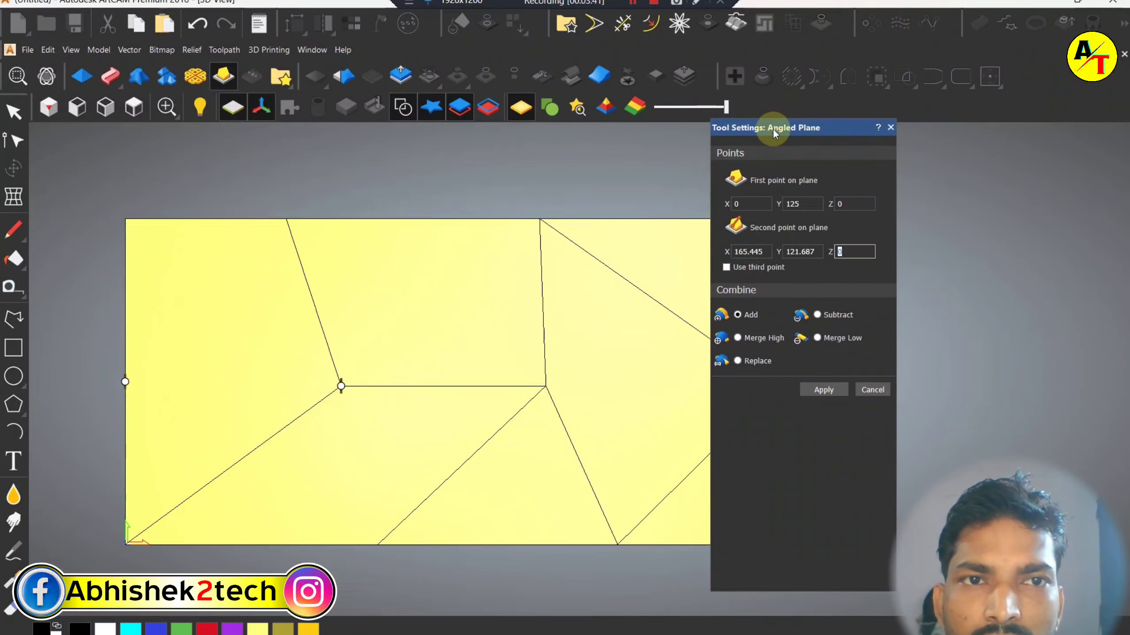
pyautogui.moveTo(774, 133); pyautogui.dragTo(903, 136)
pyautogui.click(970, 206)
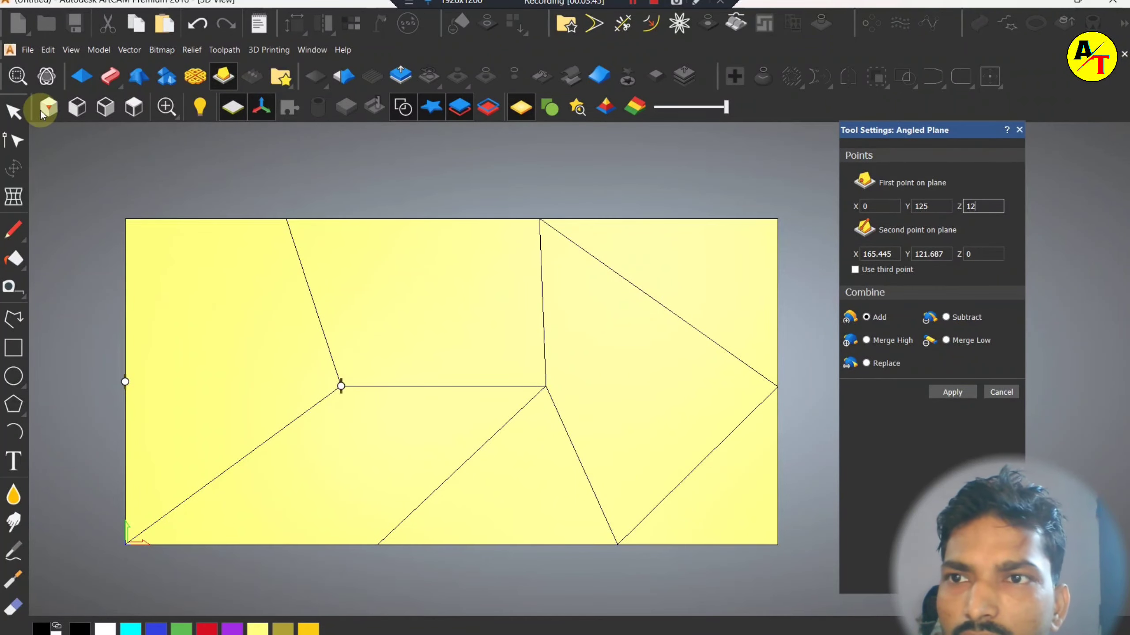
pyautogui.click(57, 111)
pyautogui.scroll(4, 536, 427)
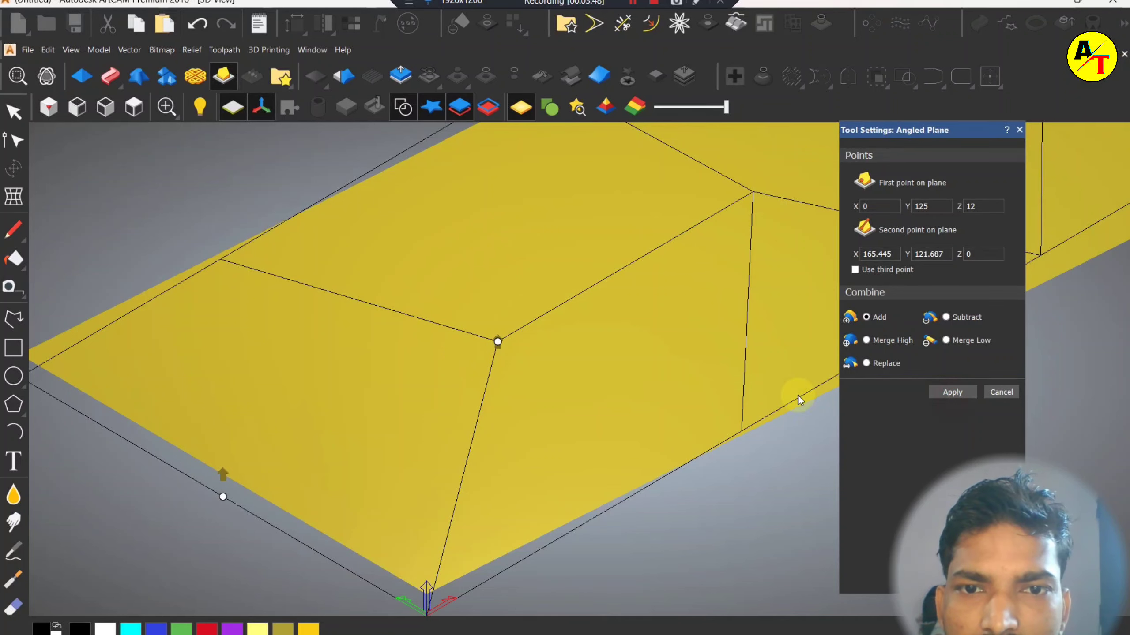
pyautogui.scroll(-3, 517, 376)
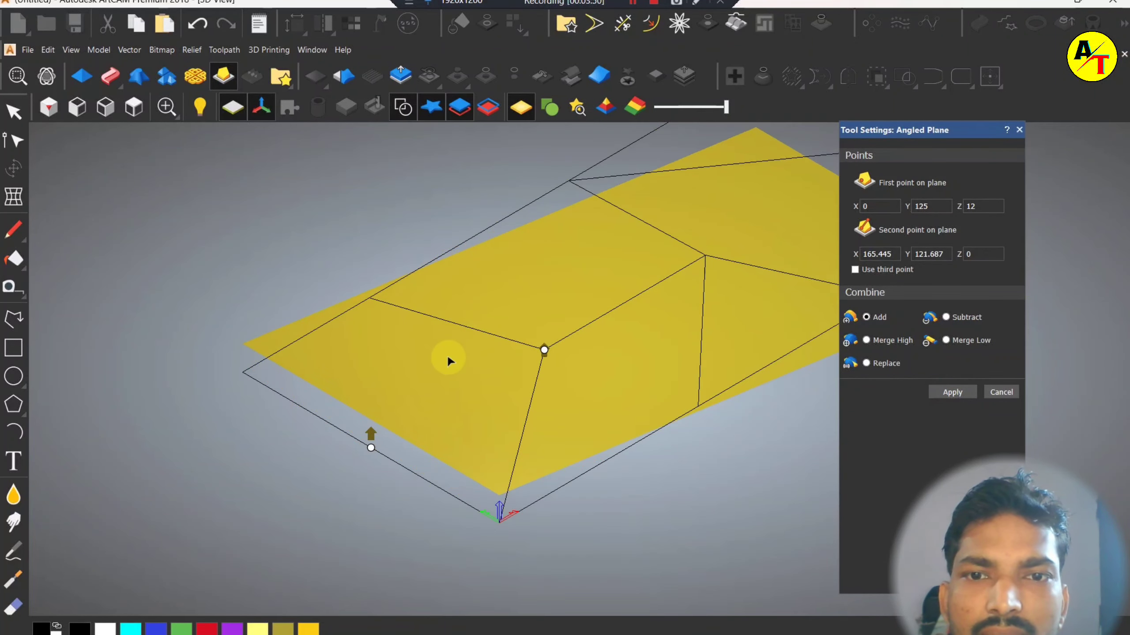
# - Select the leftmost piece and apply its angled plane with the first point at Z 0 and the second at Z 12
pyautogui.click(461, 322)
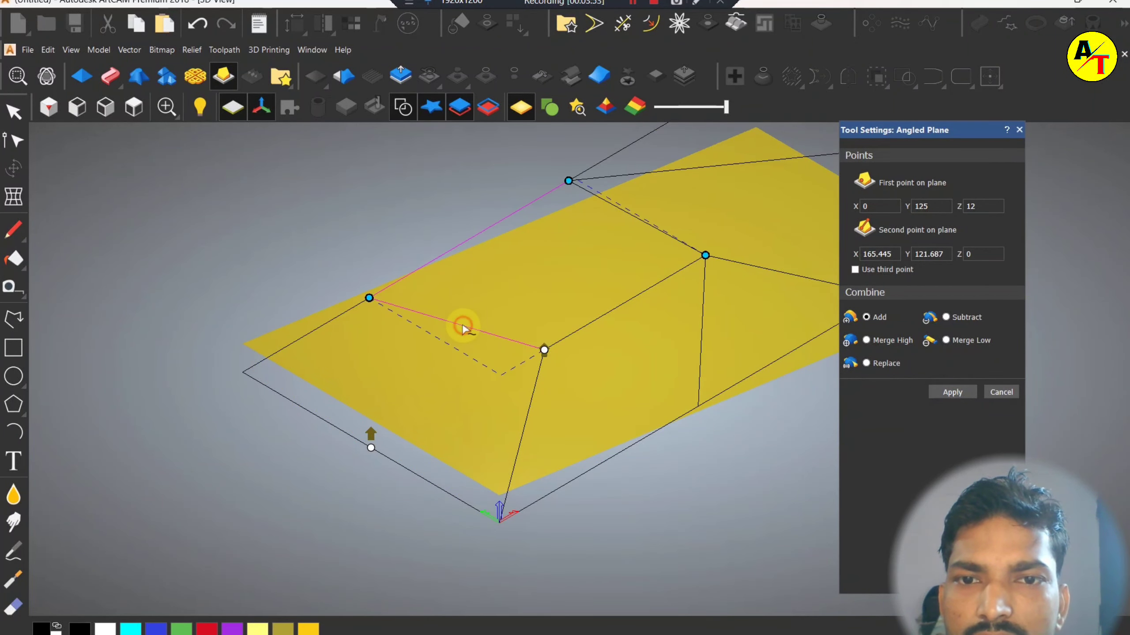
pyautogui.click(323, 326)
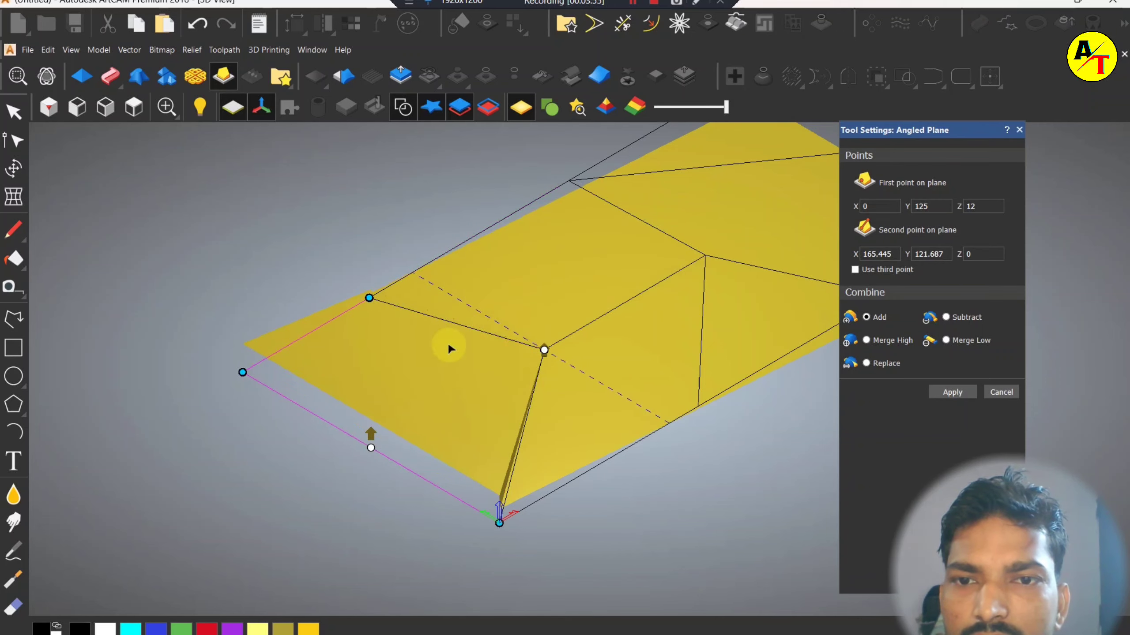
pyautogui.moveTo(447, 341); pyautogui.dragTo(381, 454)
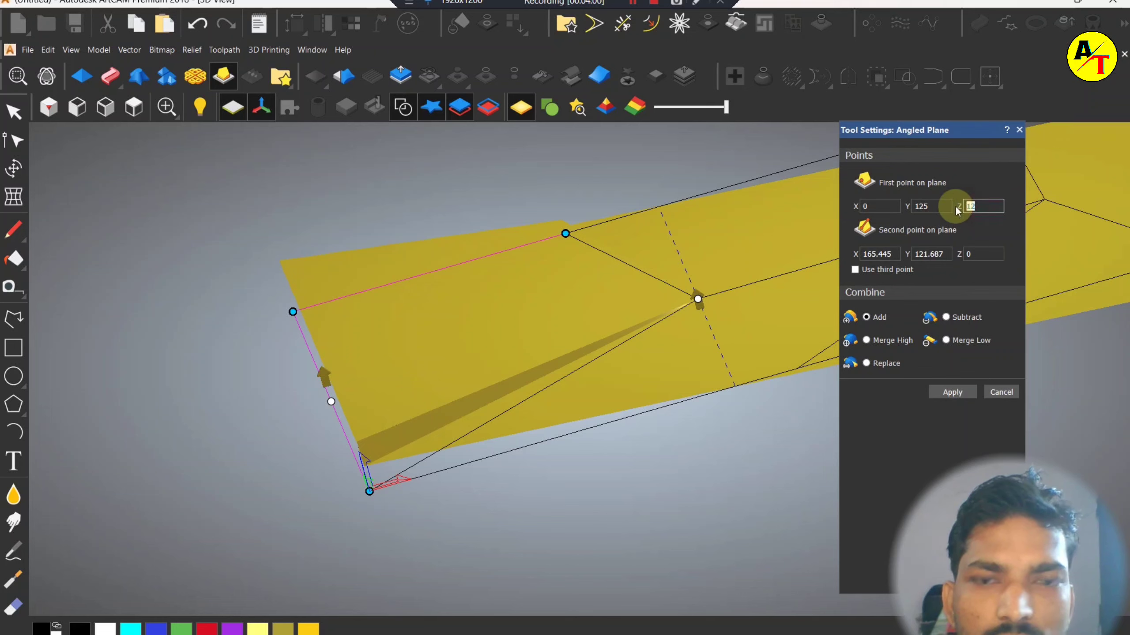
pyautogui.write('0')
pyautogui.click(962, 257)
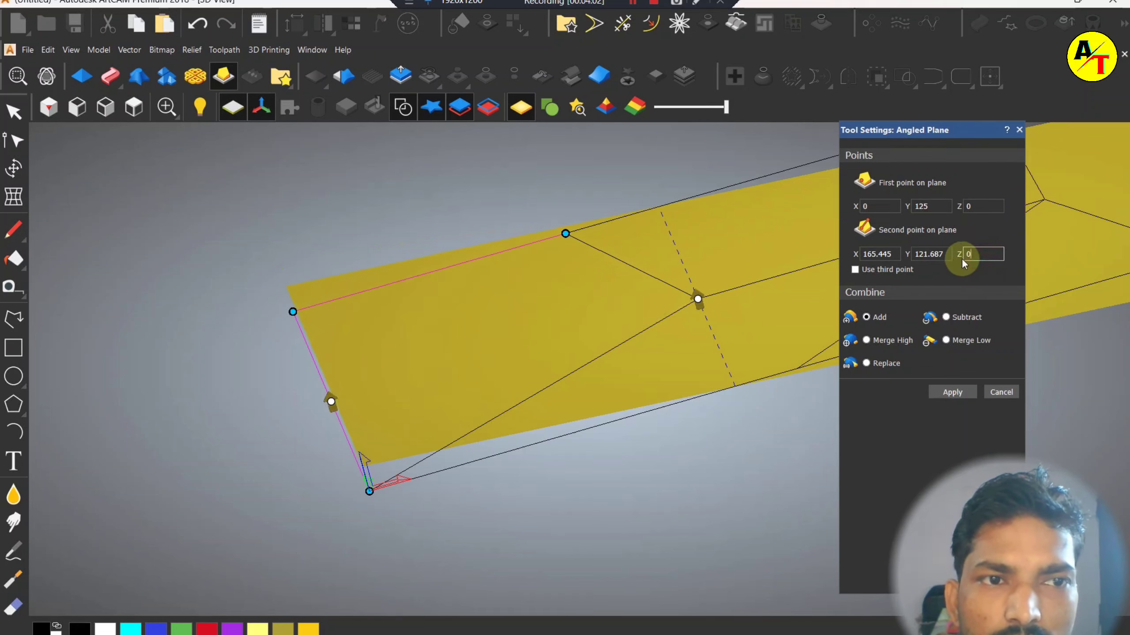
pyautogui.write('1')
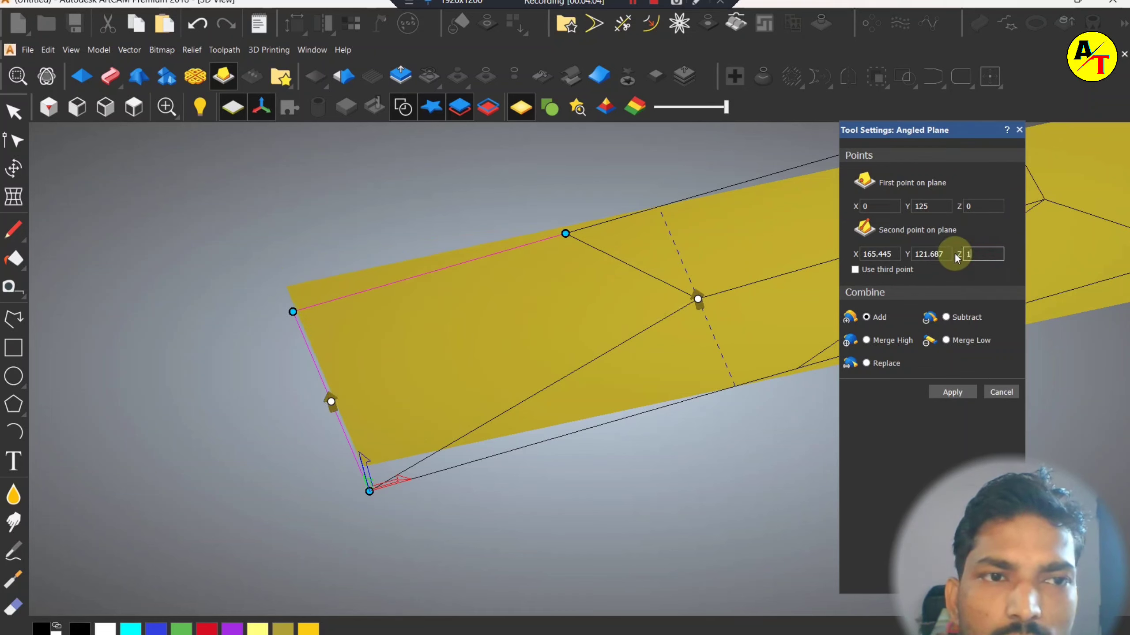
pyautogui.write('2')
pyautogui.click(971, 390)
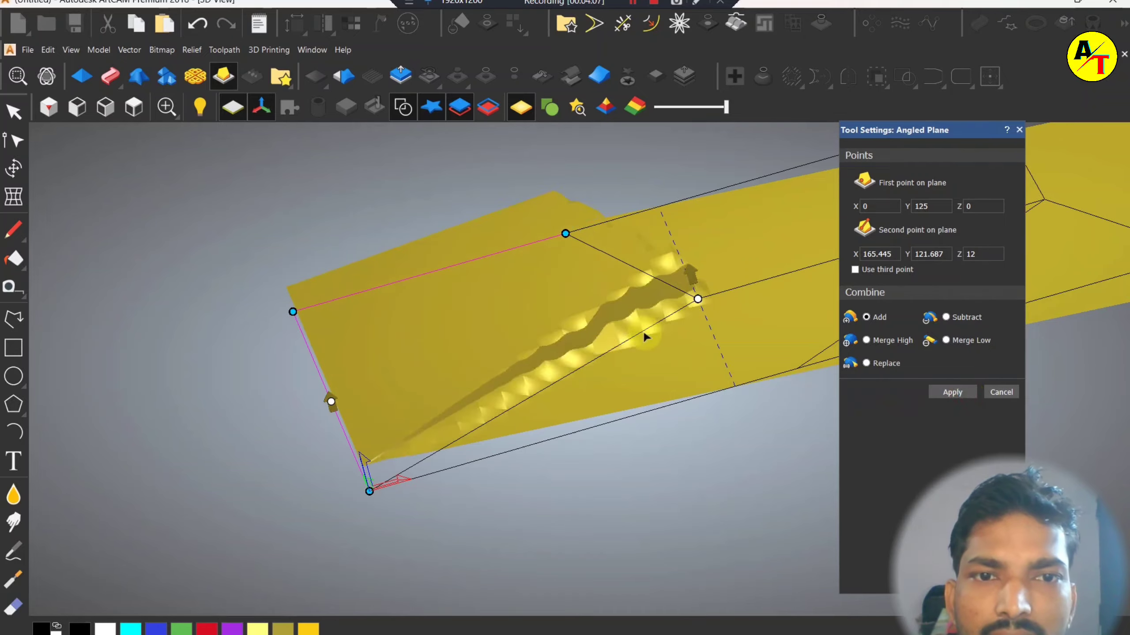
# - Place the 3D view beside the CorelDRAW reference photo and compare the leftmost piece's slope with the panel
pyautogui.moveTo(645, 336); pyautogui.dragTo(434, 328)
pyautogui.moveTo(817, 2); pyautogui.dragTo(440, 50)
pyautogui.click(912, 18)
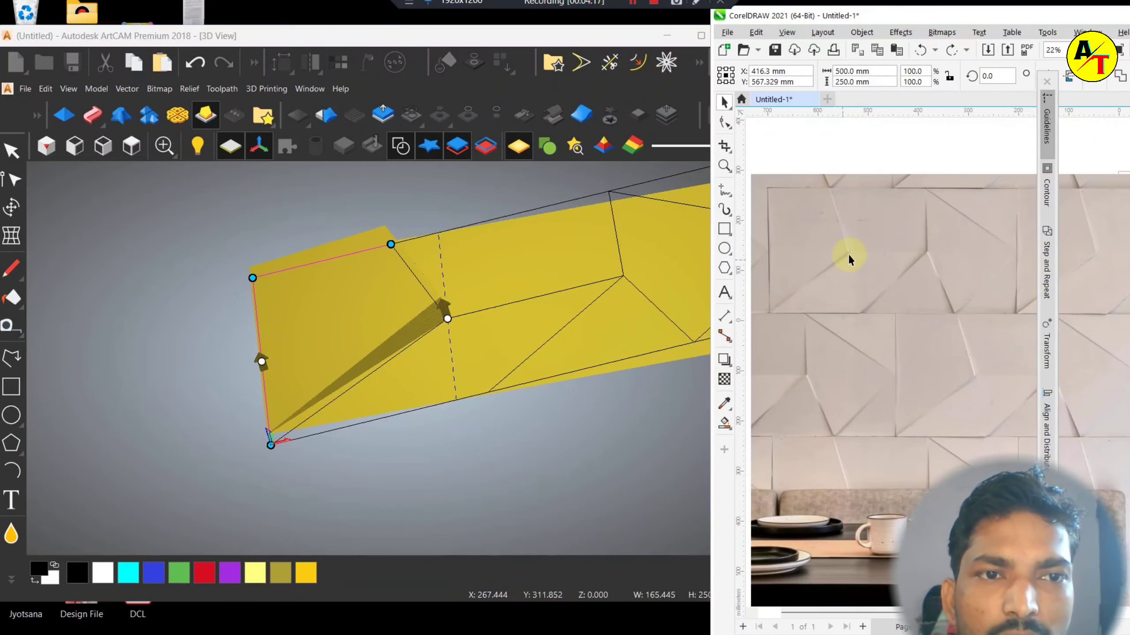
pyautogui.scroll(2, 849, 258)
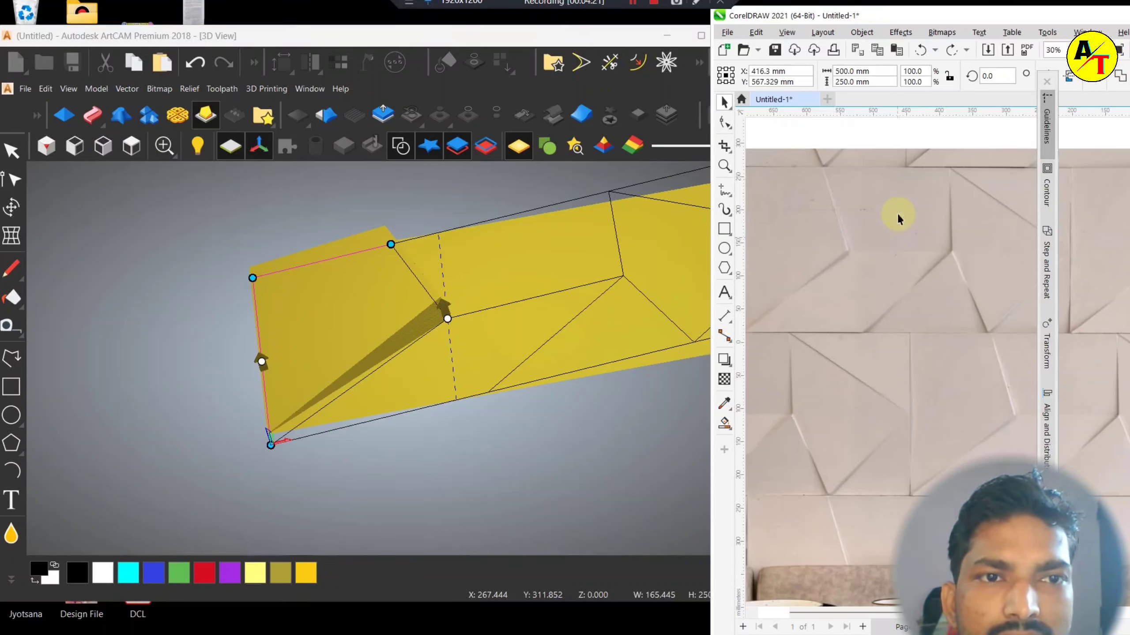
pyautogui.click(499, 218)
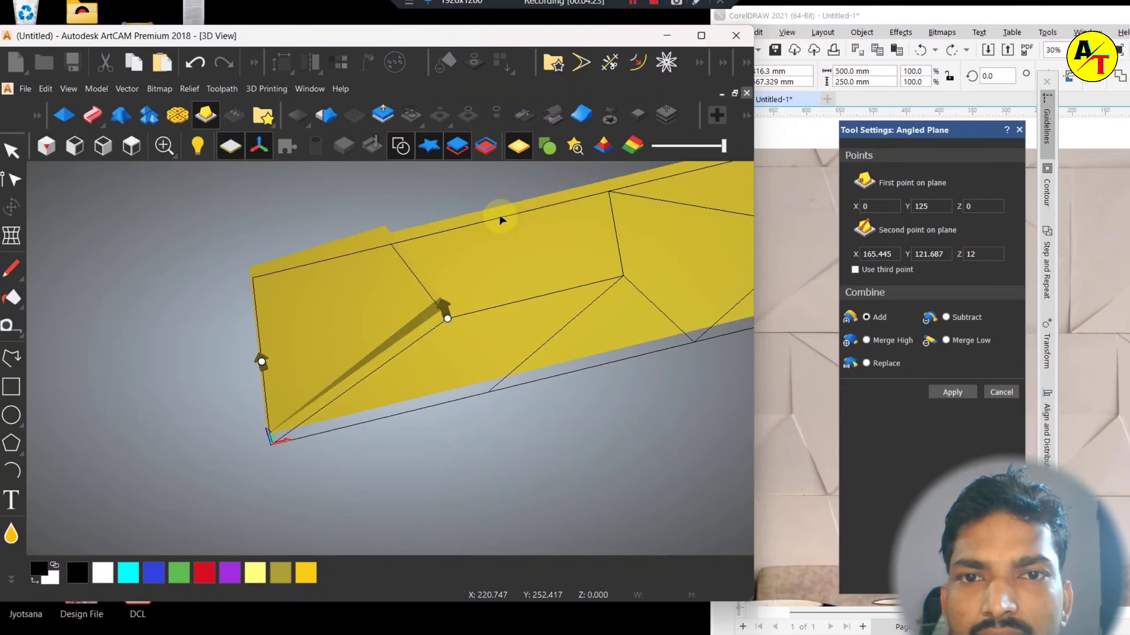
# - Select the upper-middle four-sided piece and set the plane's combine mode to Merge High
pyautogui.click(132, 146)
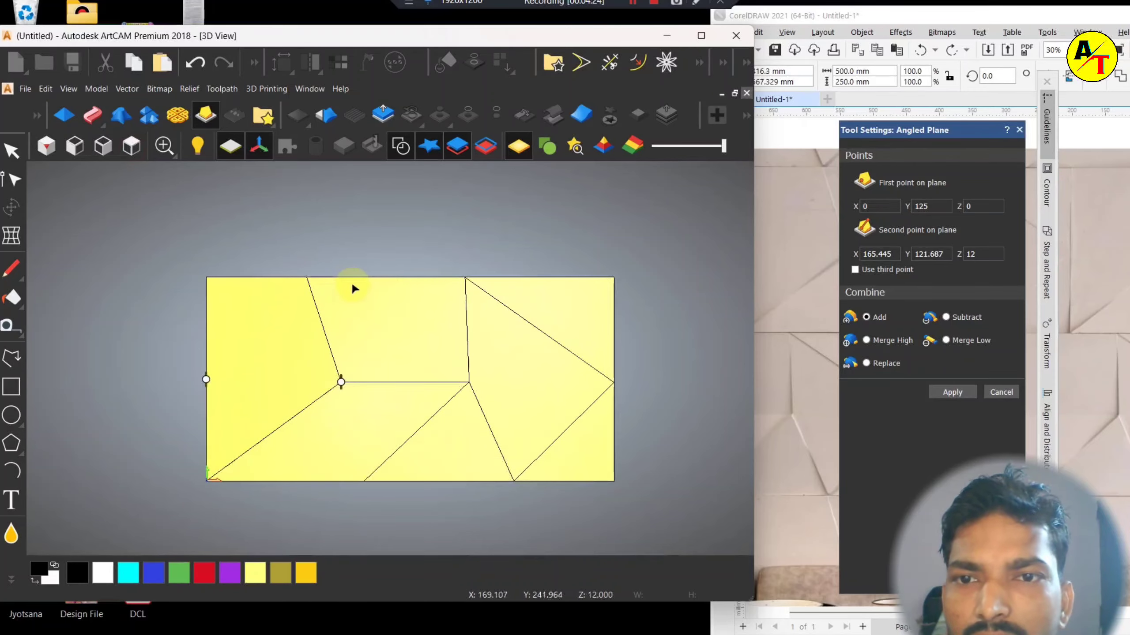
pyautogui.scroll(2, 354, 283)
pyautogui.moveTo(323, 396); pyautogui.dragTo(380, 197)
pyautogui.scroll(2, 380, 197)
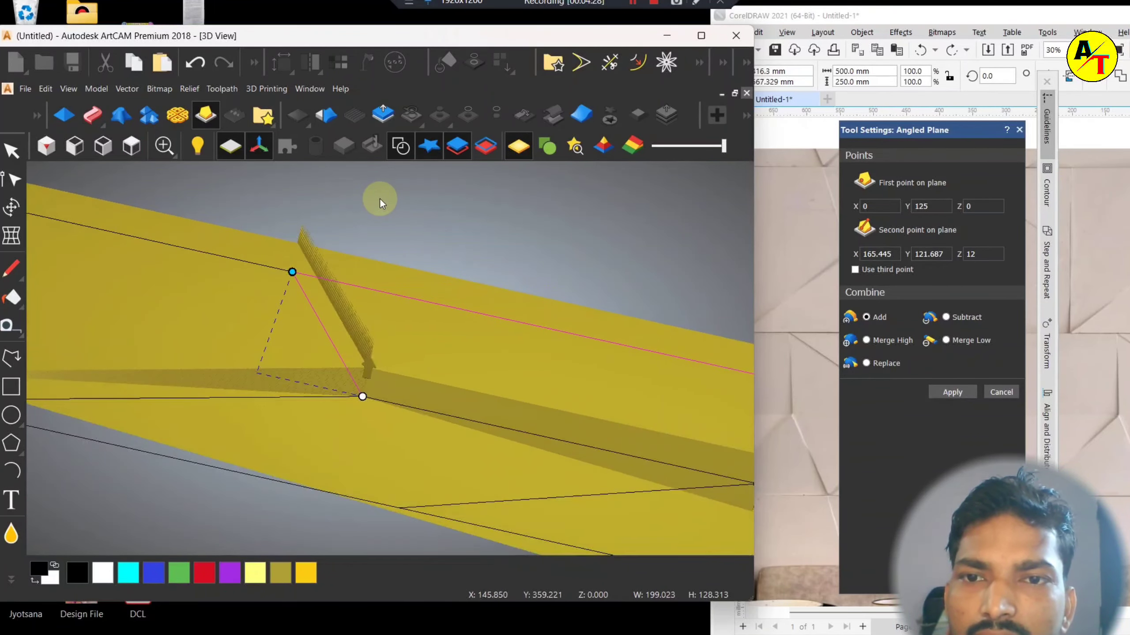
pyautogui.scroll(2, 360, 373)
pyautogui.moveTo(388, 368); pyautogui.dragTo(343, 327)
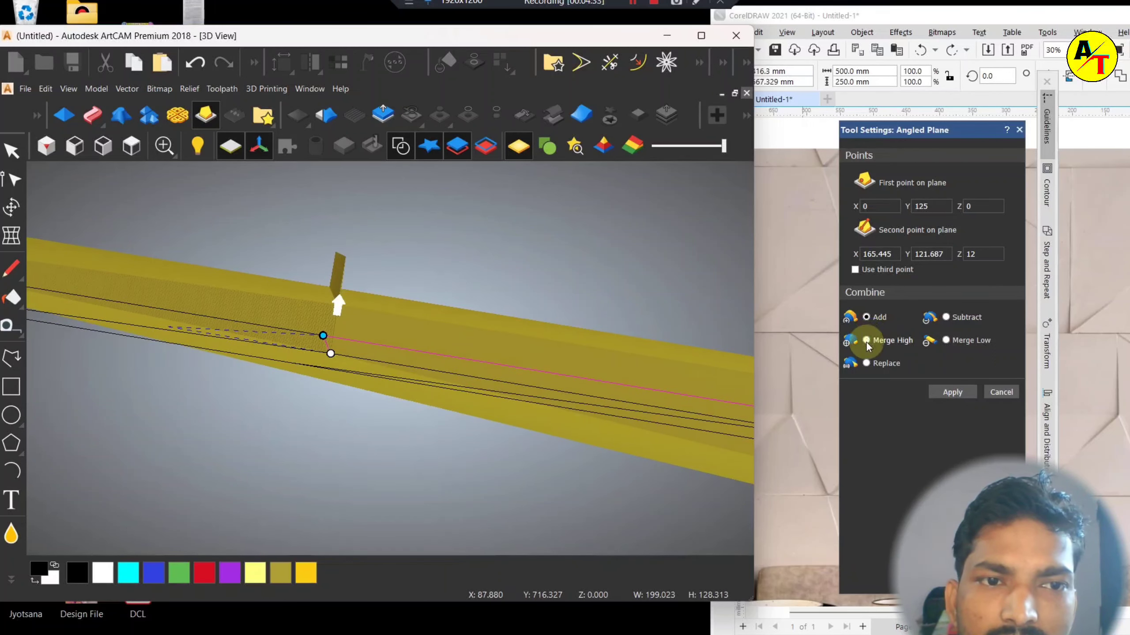
pyautogui.click(866, 341)
pyautogui.moveTo(311, 362); pyautogui.dragTo(416, 355)
pyautogui.click(131, 146)
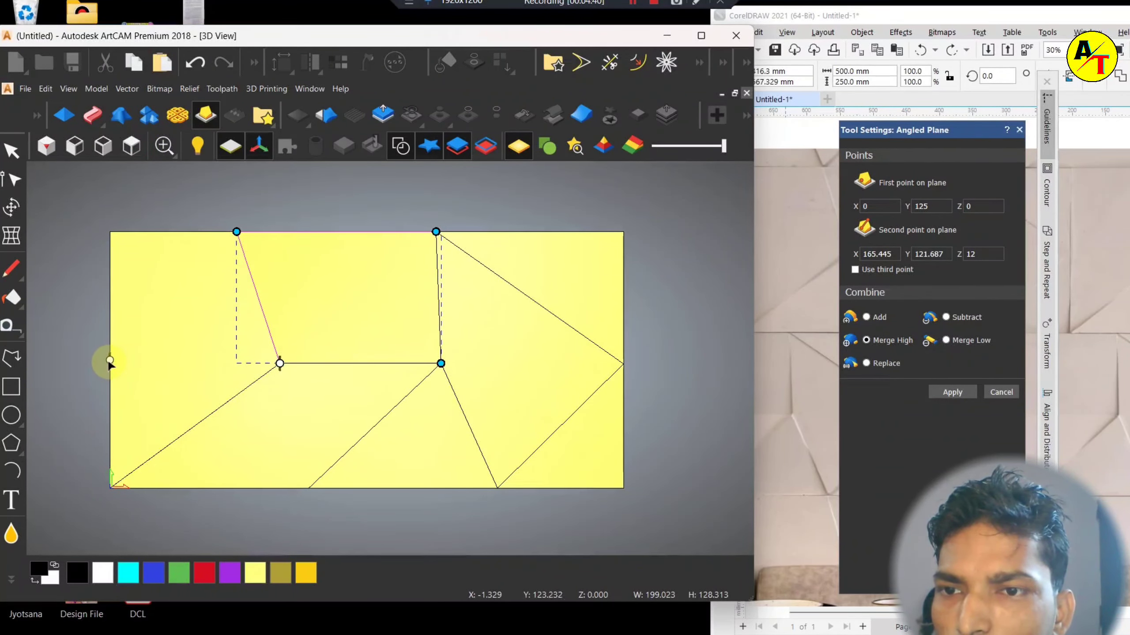
# - Place the first plane point on the upper-middle piece's upper edge at X 231.526, Y 250 and the second on its lower edge at X 238.948, Y 121.687
pyautogui.moveTo(109, 360); pyautogui.dragTo(235, 298)
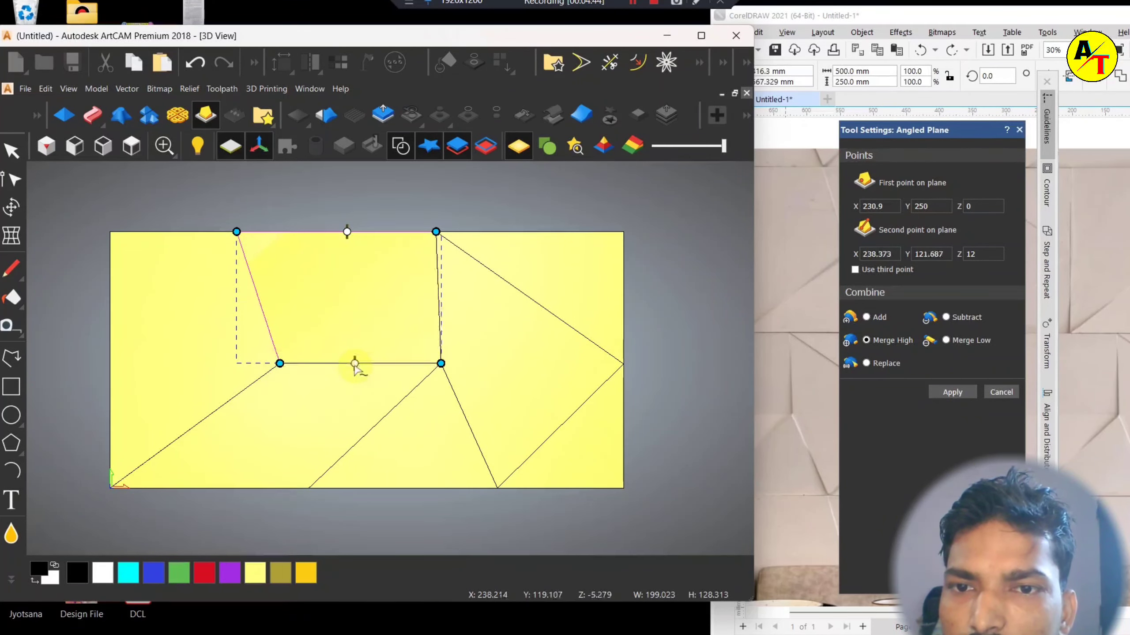
pyautogui.moveTo(355, 367); pyautogui.dragTo(337, 221)
pyautogui.moveTo(365, 392); pyautogui.dragTo(376, 412)
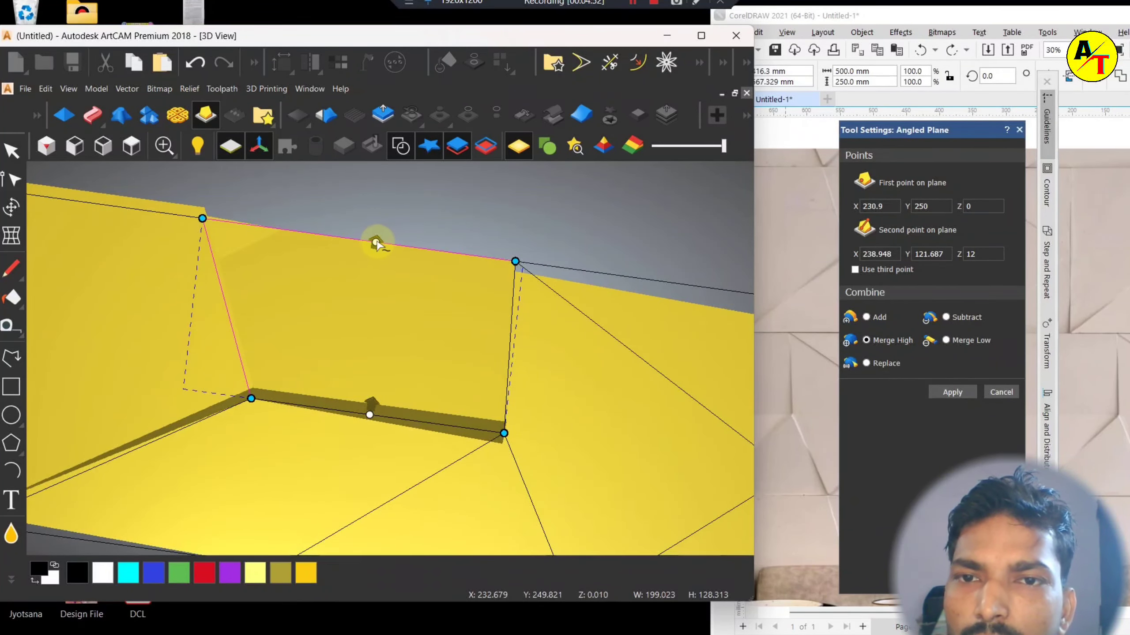
pyautogui.moveTo(376, 244); pyautogui.dragTo(377, 243)
# - Set the first plane point's Z height to 12 and the second's to 0, and check the sloped upper-middle piece
pyautogui.click(969, 206)
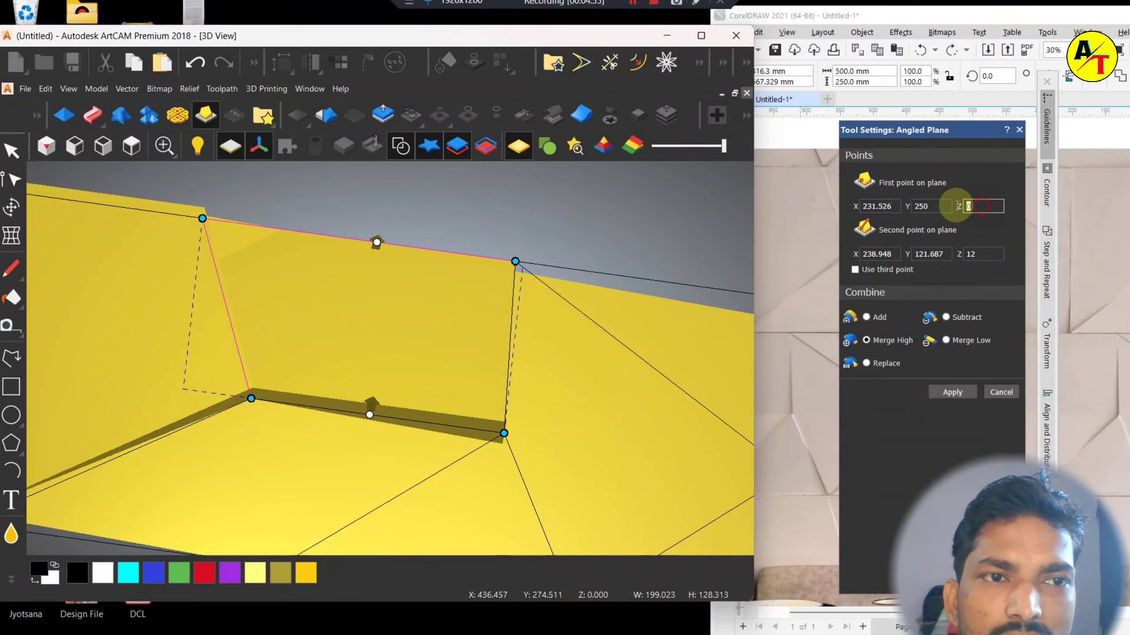
pyautogui.write('12')
pyautogui.click(957, 255)
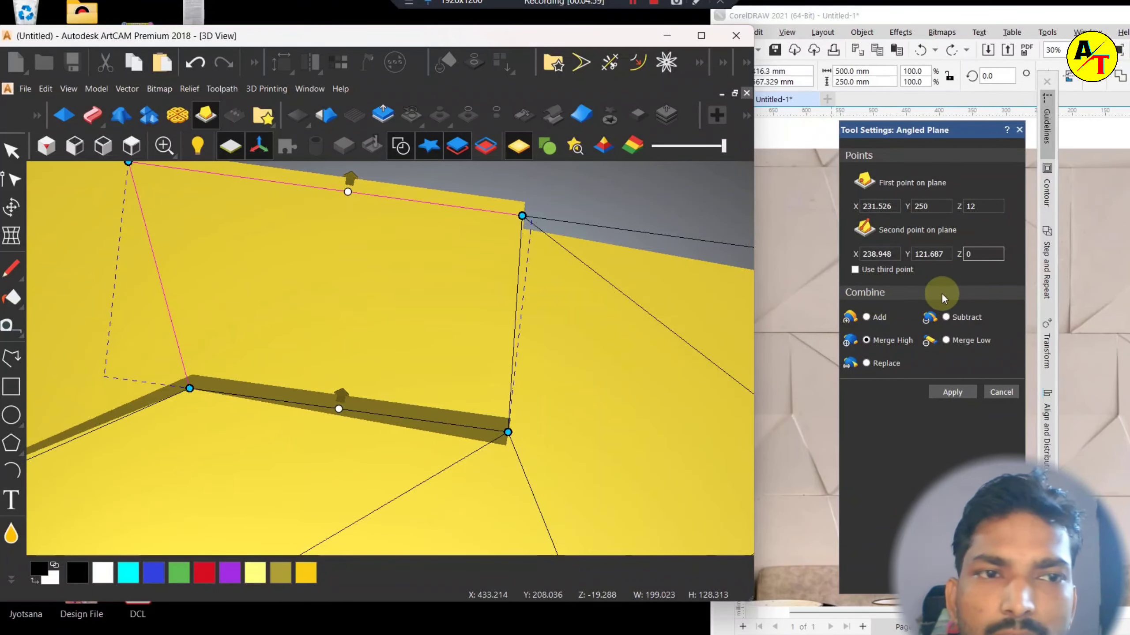
pyautogui.moveTo(406, 378); pyautogui.dragTo(180, 289)
pyautogui.moveTo(406, 392); pyautogui.dragTo(309, 398)
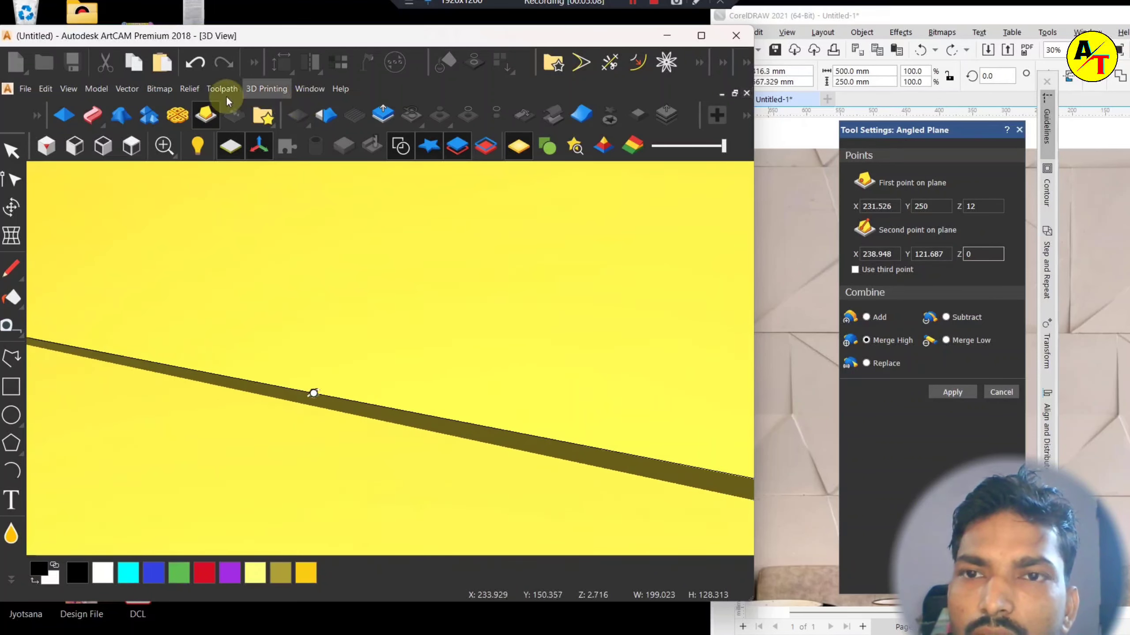
# - Enable the third plane point and place it near the upper-middle piece's lower right corner at X 319.178, Y 121.687
pyautogui.click(131, 146)
pyautogui.scroll(3, 383, 361)
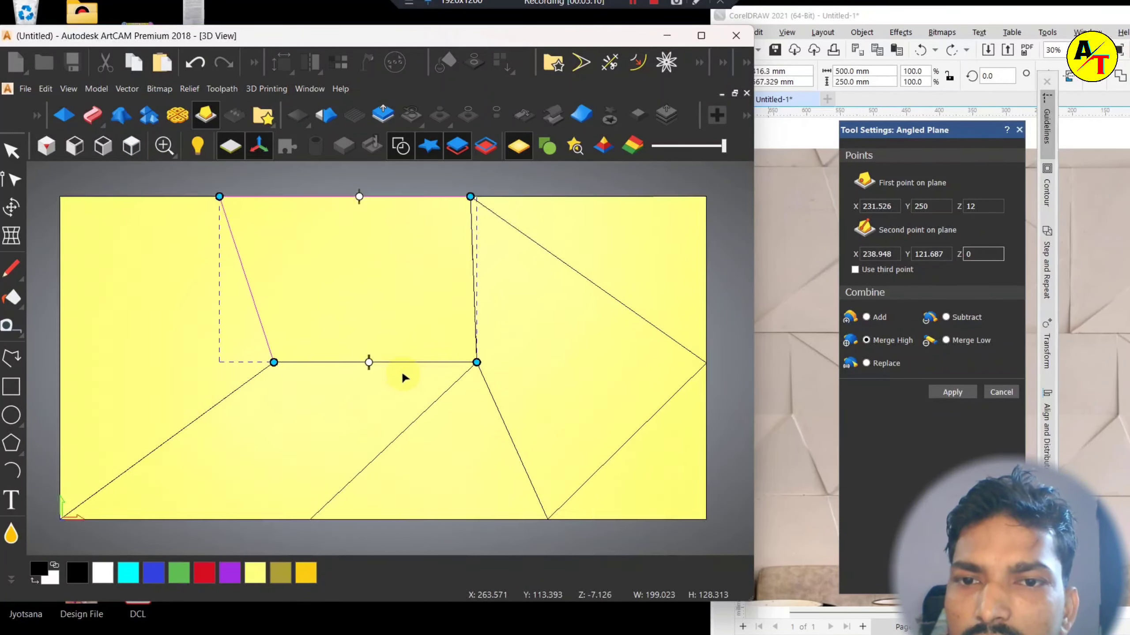
pyautogui.moveTo(400, 370); pyautogui.dragTo(392, 347)
pyautogui.scroll(2, 378, 360)
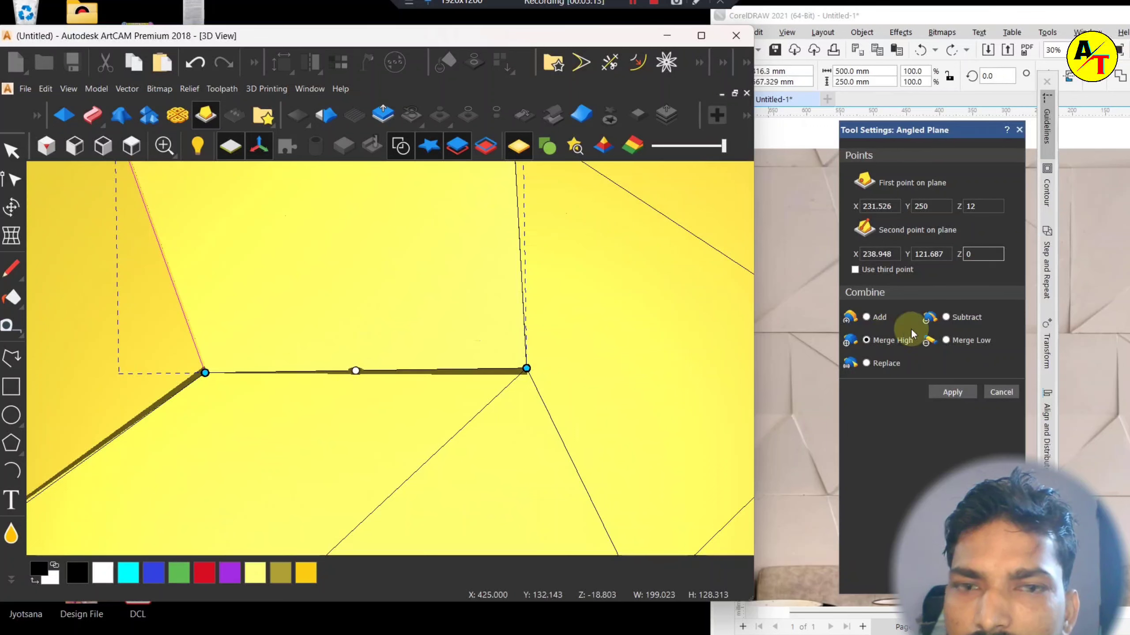
pyautogui.click(854, 269)
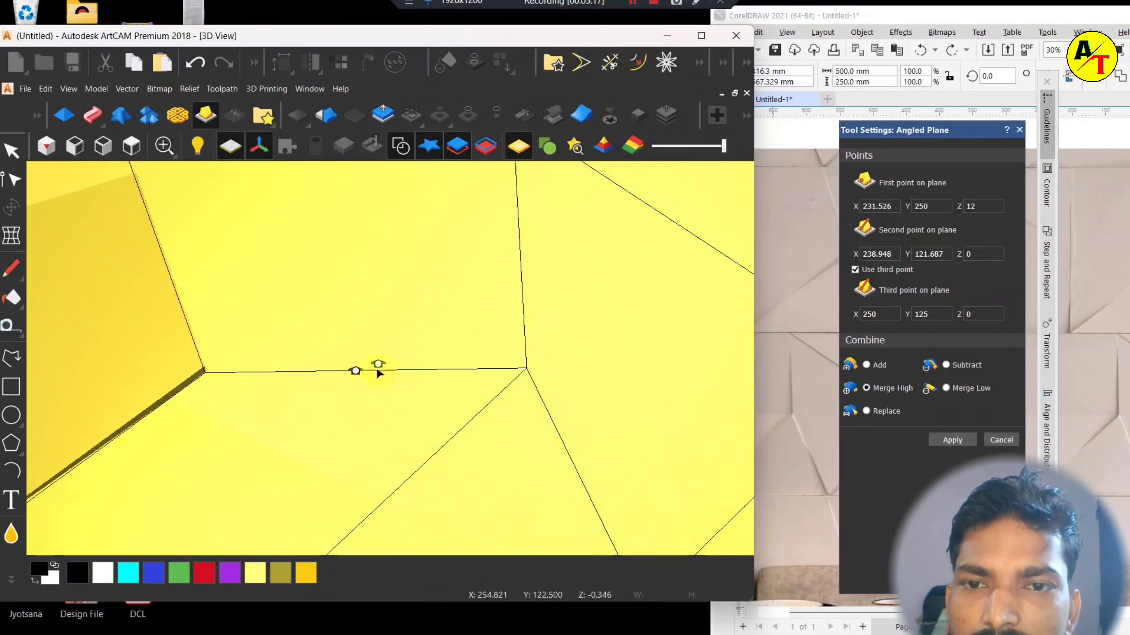
pyautogui.moveTo(512, 377); pyautogui.dragTo(520, 371)
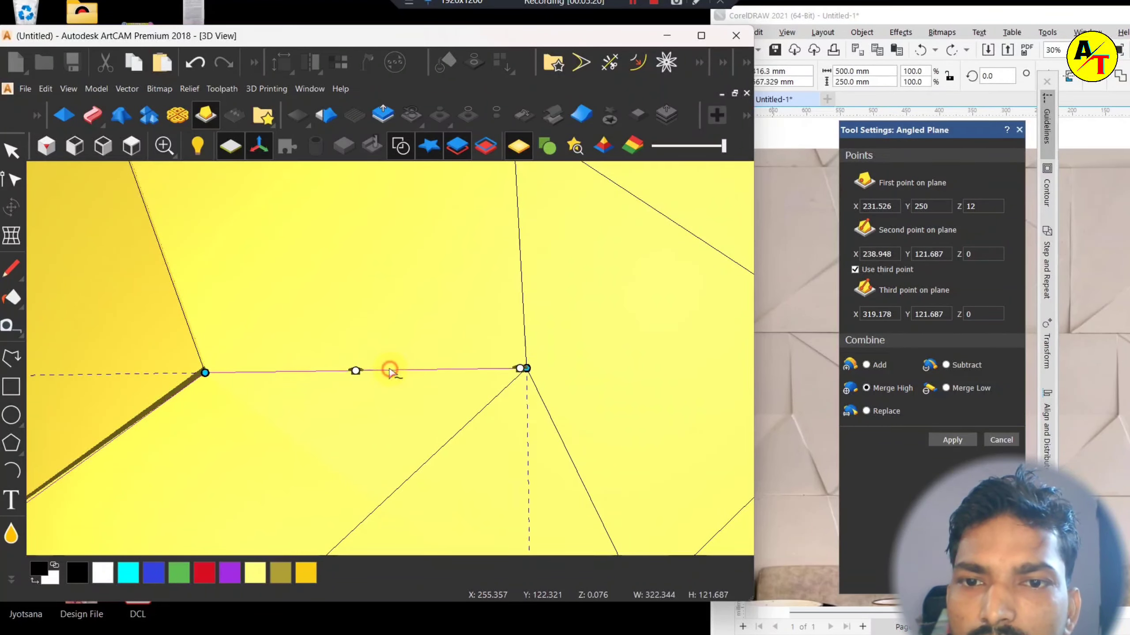
pyautogui.scroll(-5, 388, 369)
pyautogui.scroll(2, 391, 240)
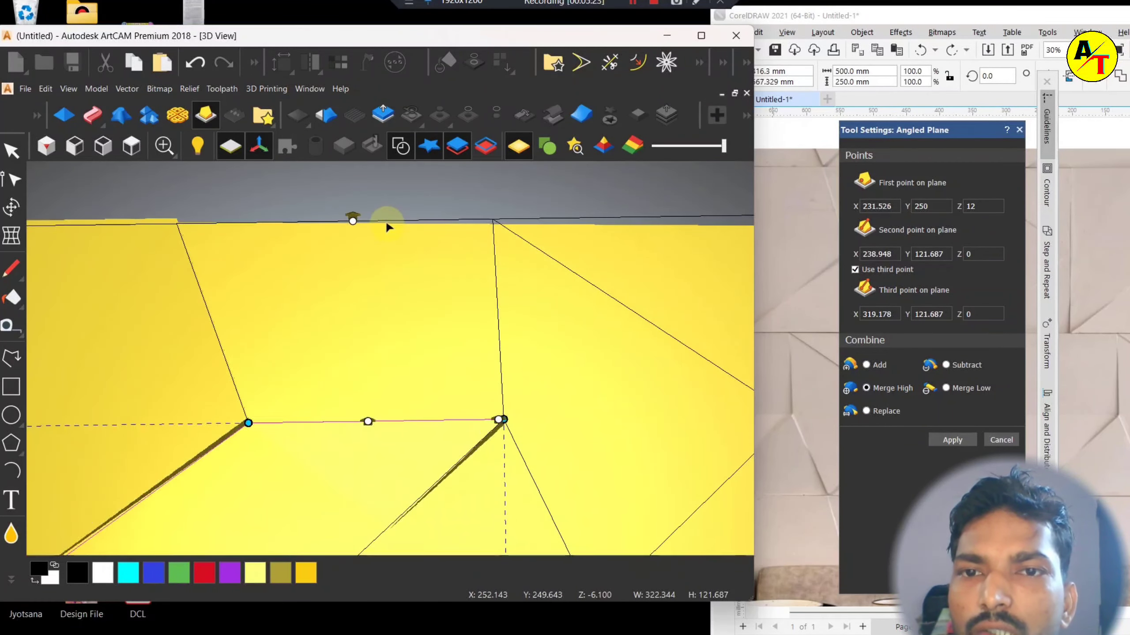
# - Reselect the upper-middle piece and examine its slope and the steps along its edges from several angles
pyautogui.moveTo(383, 222); pyautogui.dragTo(369, 308)
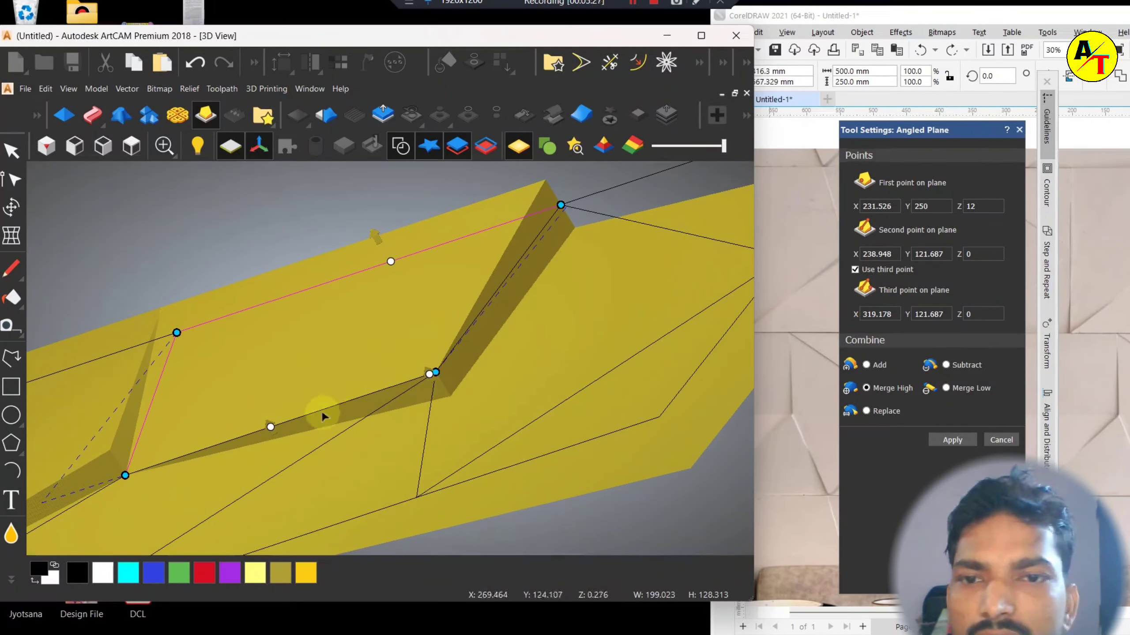
pyautogui.scroll(5, 437, 376)
pyautogui.moveTo(484, 302); pyautogui.dragTo(552, 265)
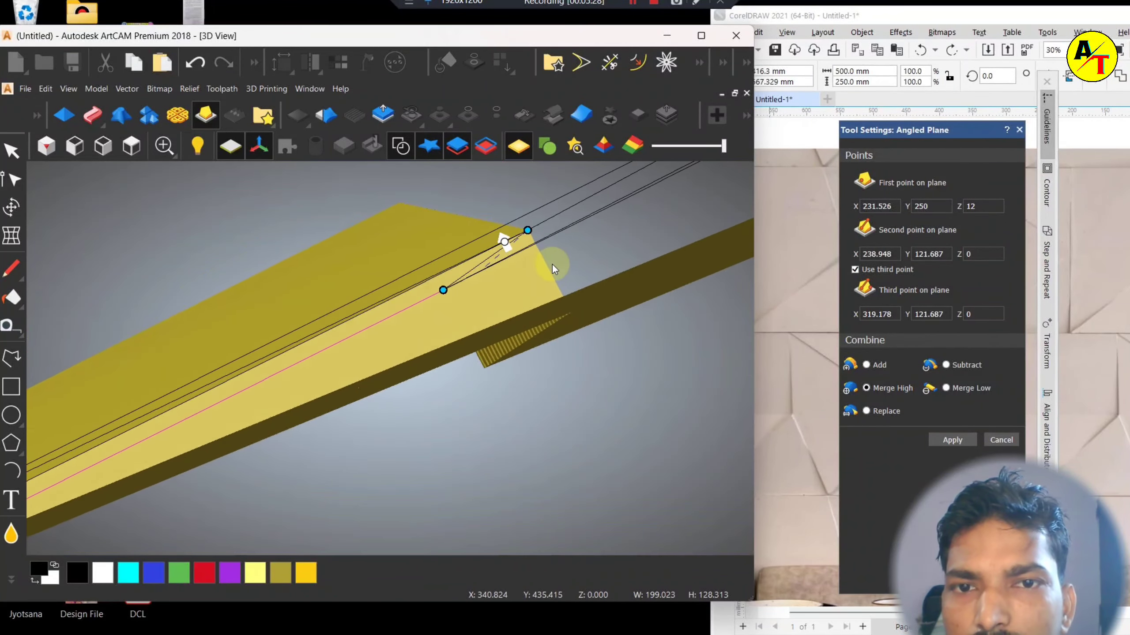
pyautogui.scroll(3, 552, 264)
pyautogui.moveTo(539, 323); pyautogui.dragTo(241, 376)
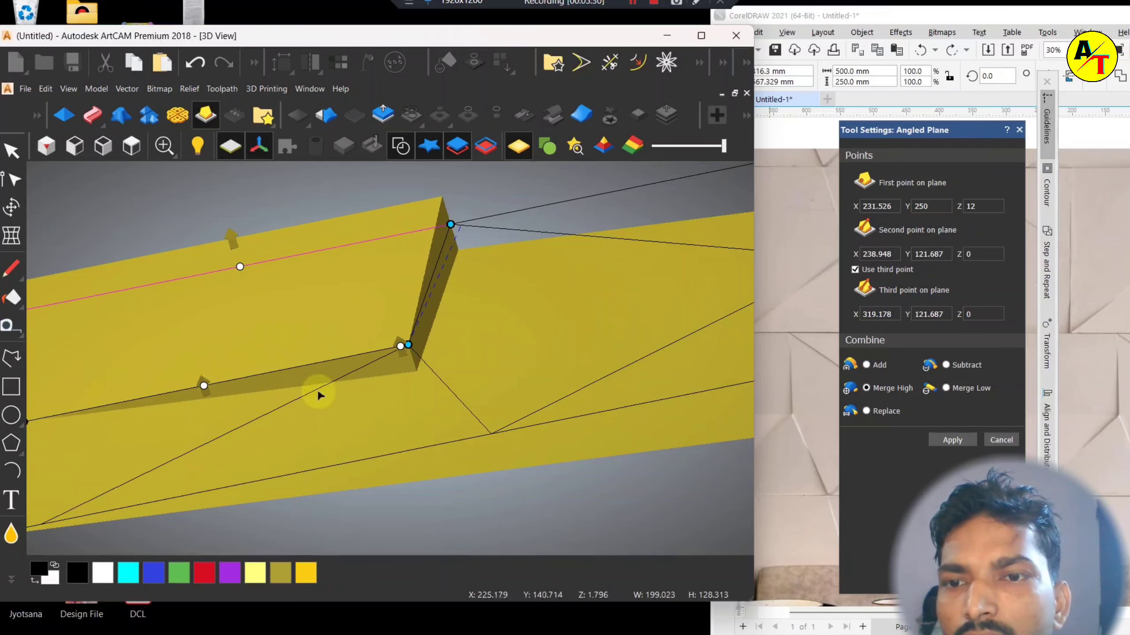
pyautogui.moveTo(319, 395); pyautogui.dragTo(415, 441)
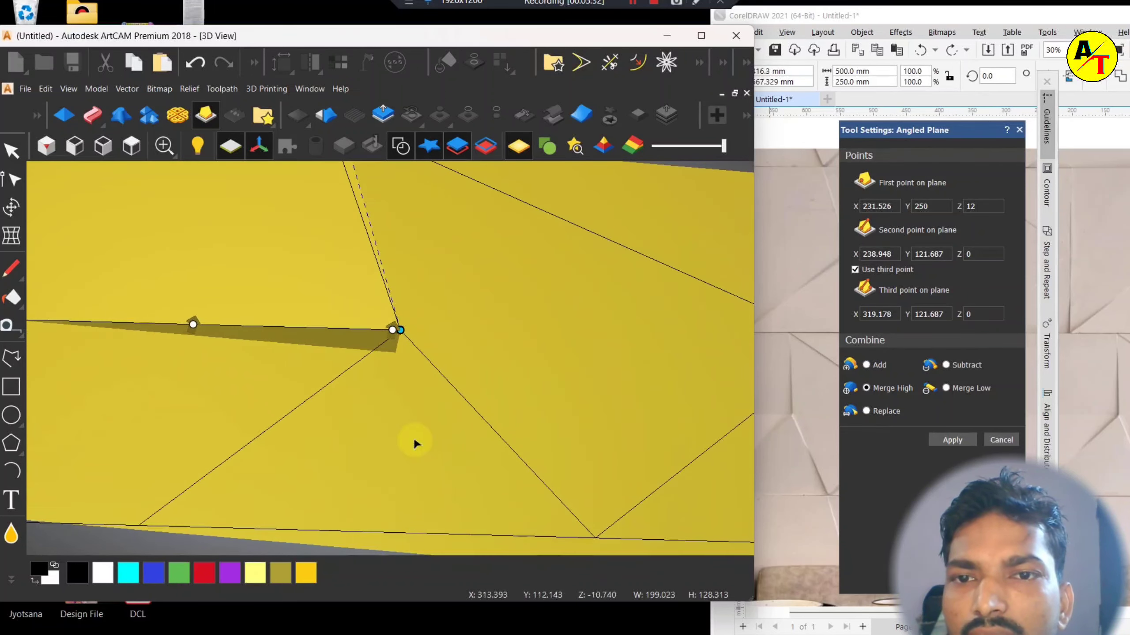
pyautogui.scroll(-6, 426, 420)
pyautogui.scroll(5, 308, 270)
pyautogui.moveTo(307, 270); pyautogui.dragTo(210, 370)
pyautogui.moveTo(477, 354); pyautogui.dragTo(219, 351)
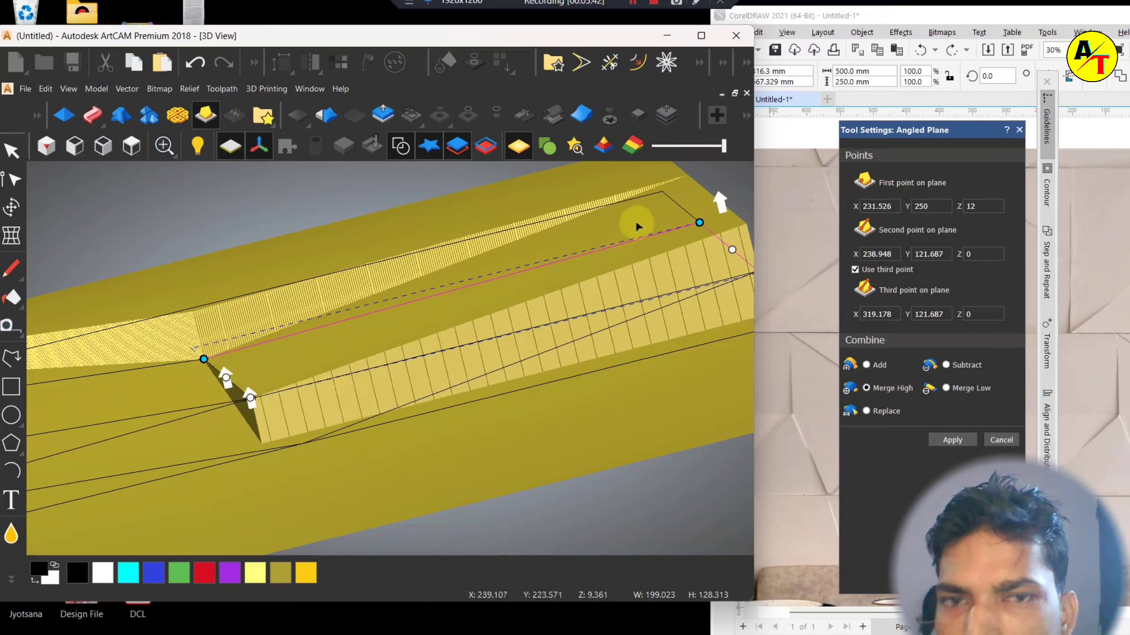
pyautogui.scroll(-3, 347, 386)
pyautogui.moveTo(340, 382); pyautogui.dragTo(569, 461)
pyautogui.moveTo(590, 332); pyautogui.dragTo(263, 261)
pyautogui.moveTo(339, 221); pyautogui.dragTo(385, 459)
pyautogui.click(132, 146)
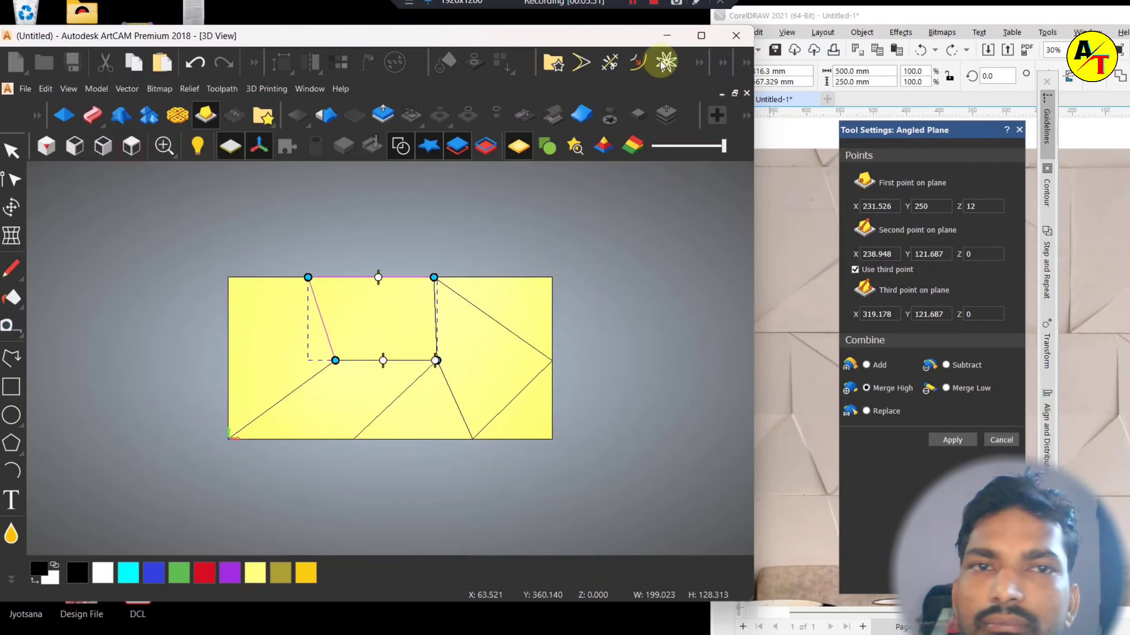
# - Maximise ArtCAM, set the third plane point's Z height to -1, and apply the plane to the upper-middle piece
pyautogui.click(701, 36)
pyautogui.scroll(1, 538, 396)
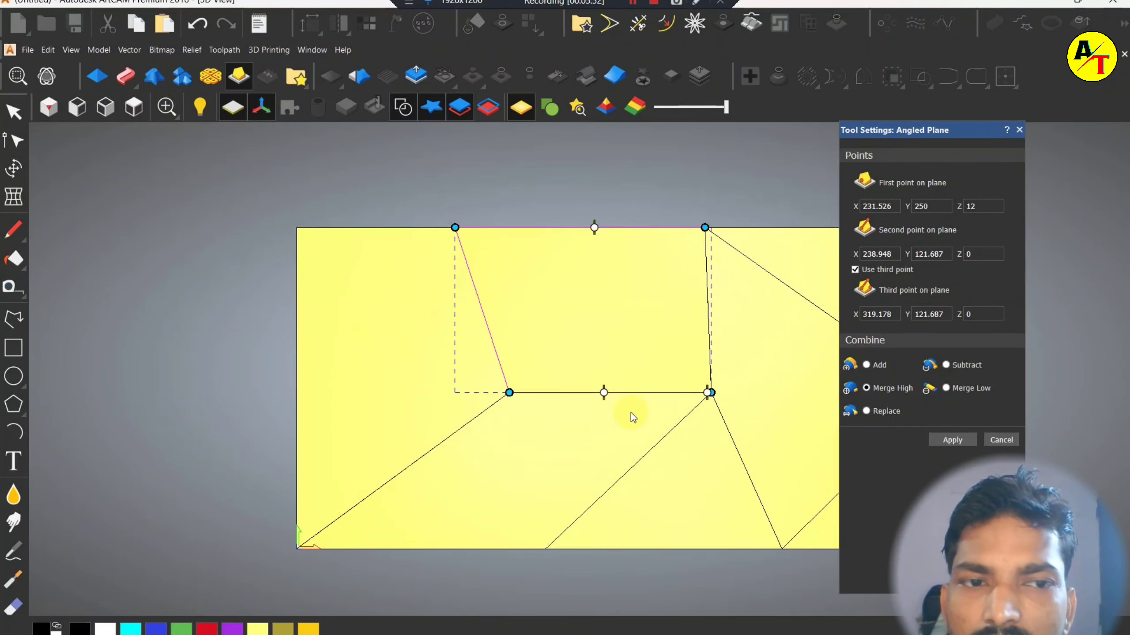
pyautogui.moveTo(630, 413); pyautogui.dragTo(737, 203)
pyautogui.scroll(2, 601, 357)
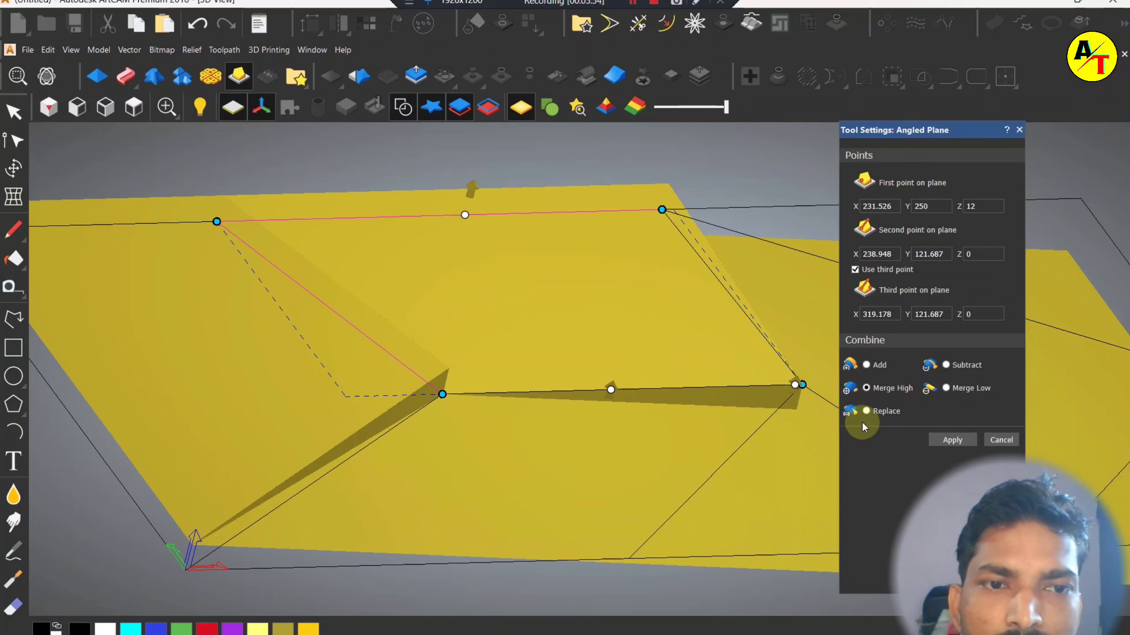
pyautogui.click(975, 313)
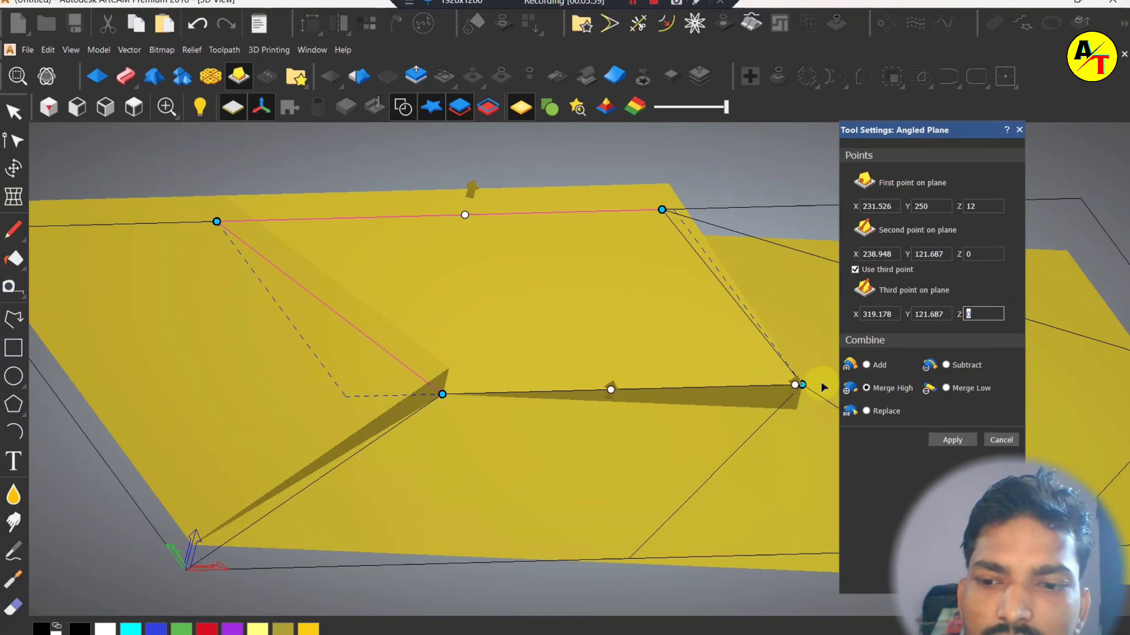
pyautogui.write('-1')
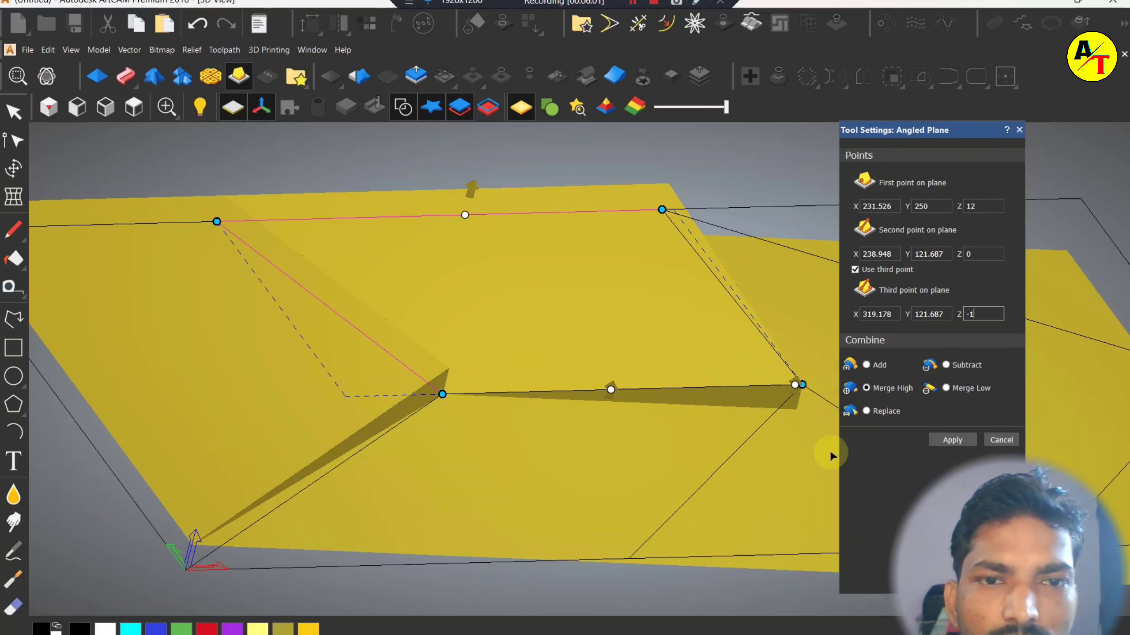
pyautogui.click(952, 440)
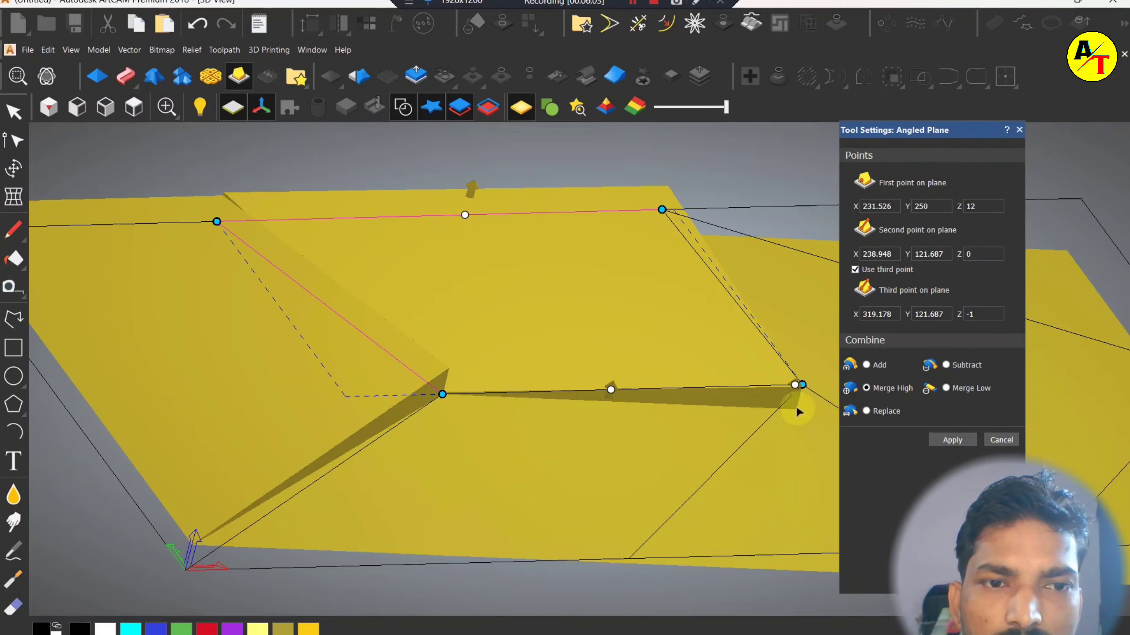
pyautogui.moveTo(745, 410); pyautogui.dragTo(600, 346)
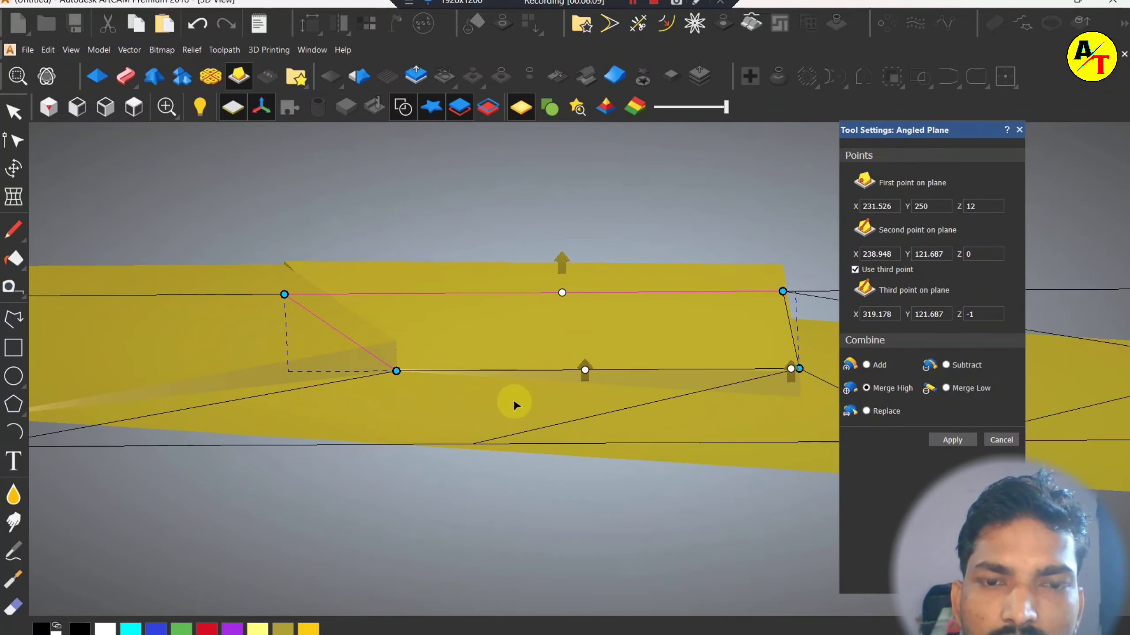
# - Set the third plane point's Z height to -12 and apply the plane to the upper-middle piece
pyautogui.scroll(-2, 514, 403)
pyautogui.click(134, 108)
pyautogui.scroll(3, 630, 373)
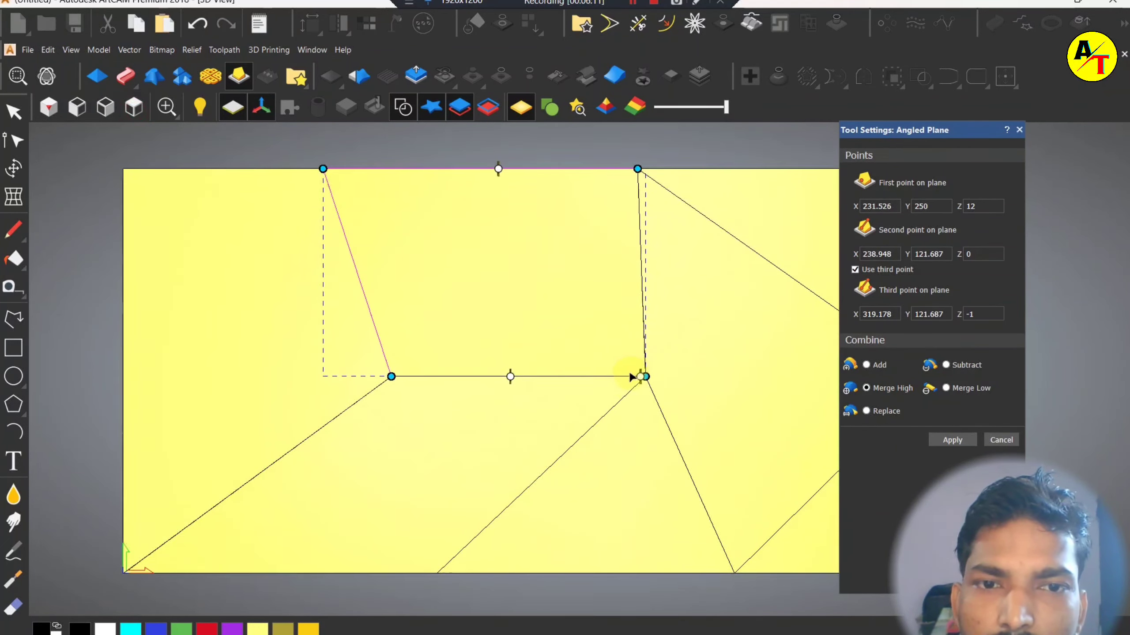
pyautogui.scroll(3, 630, 377)
pyautogui.moveTo(546, 408); pyautogui.dragTo(625, 200)
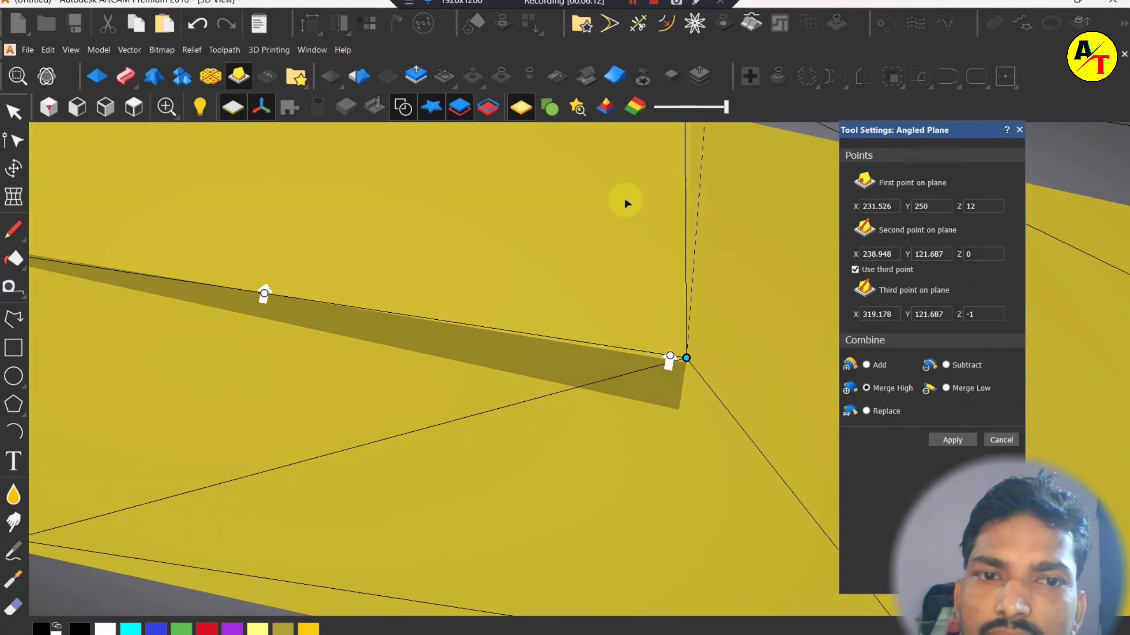
pyautogui.scroll(-2, 643, 342)
pyautogui.scroll(1, 642, 343)
pyautogui.moveTo(427, 351); pyautogui.dragTo(447, 341)
pyautogui.moveTo(975, 313); pyautogui.dragTo(937, 313)
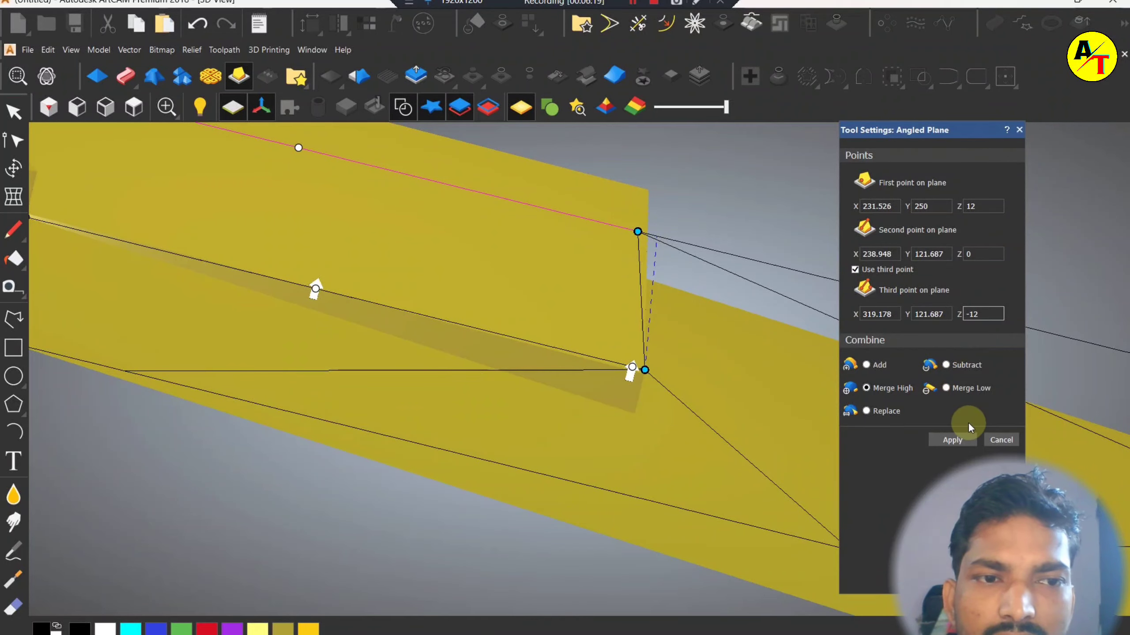
pyautogui.click(950, 441)
# - Set the third plane point's Z height to 0 and try the Add combine mode on the upper-middle piece before restoring Merge High
pyautogui.moveTo(464, 378); pyautogui.dragTo(800, 331)
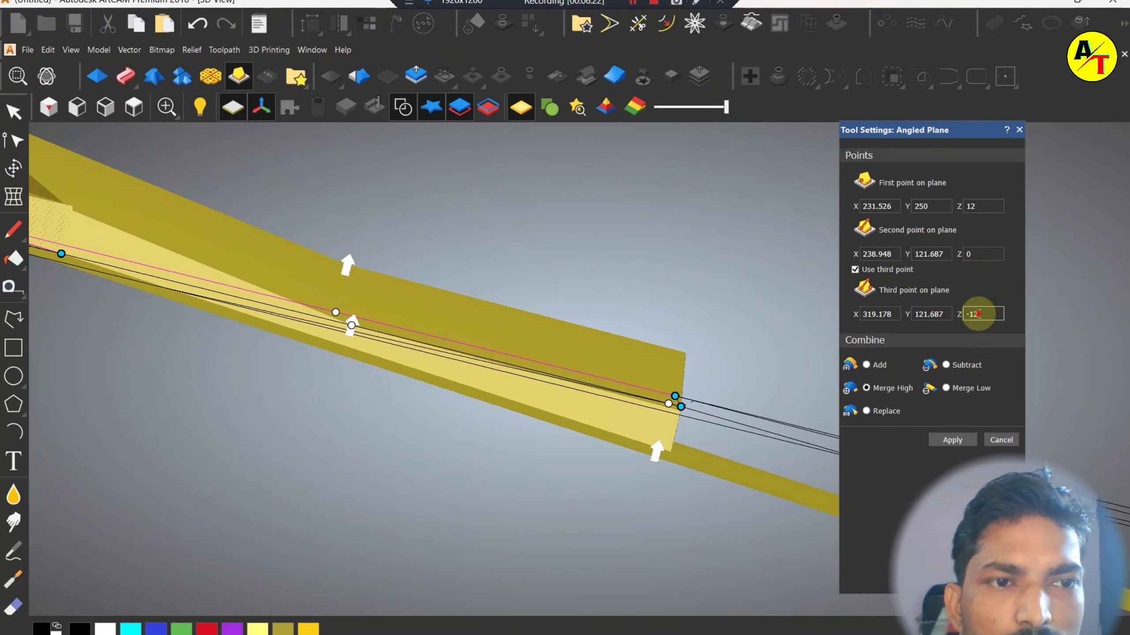
pyautogui.moveTo(978, 314); pyautogui.dragTo(948, 314)
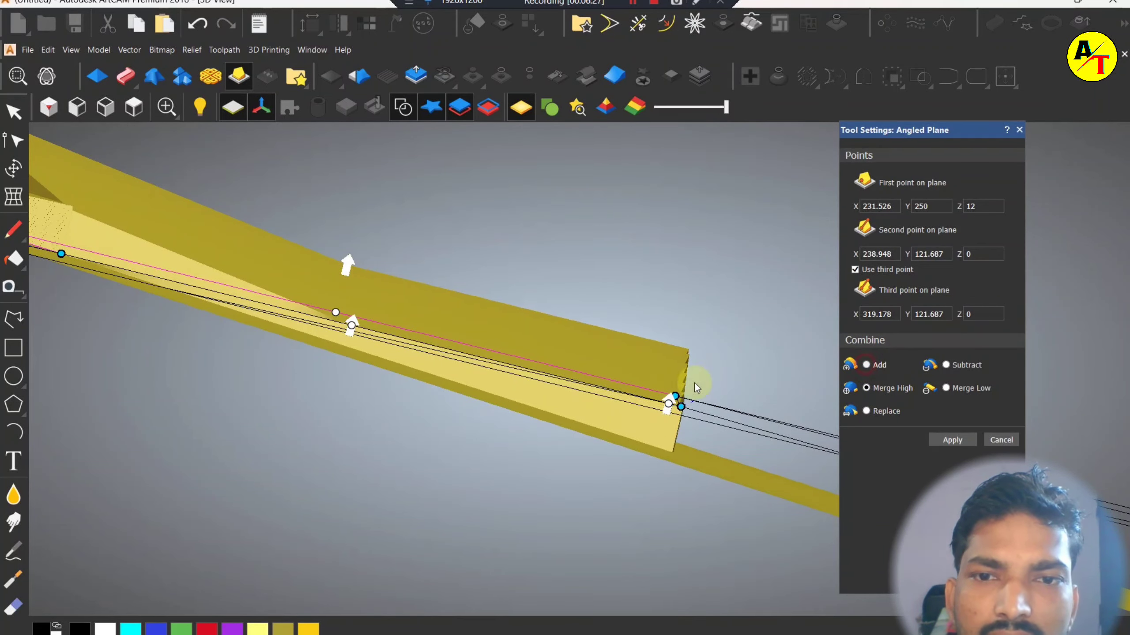
pyautogui.moveTo(695, 383); pyautogui.dragTo(457, 359)
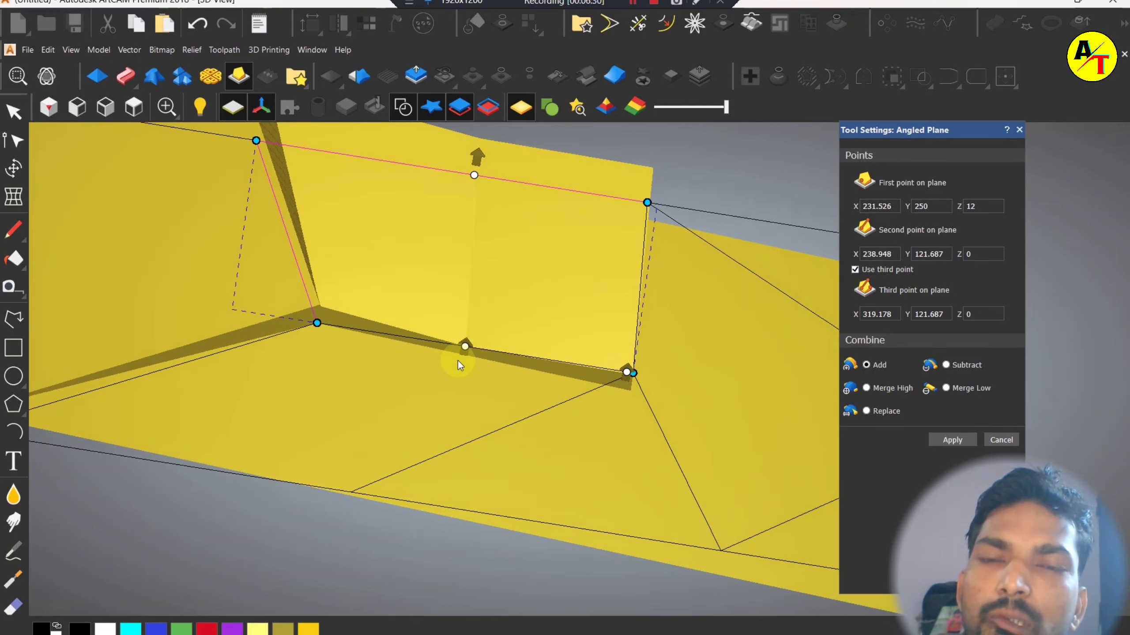
pyautogui.scroll(-4, 456, 357)
pyautogui.scroll(2, 516, 286)
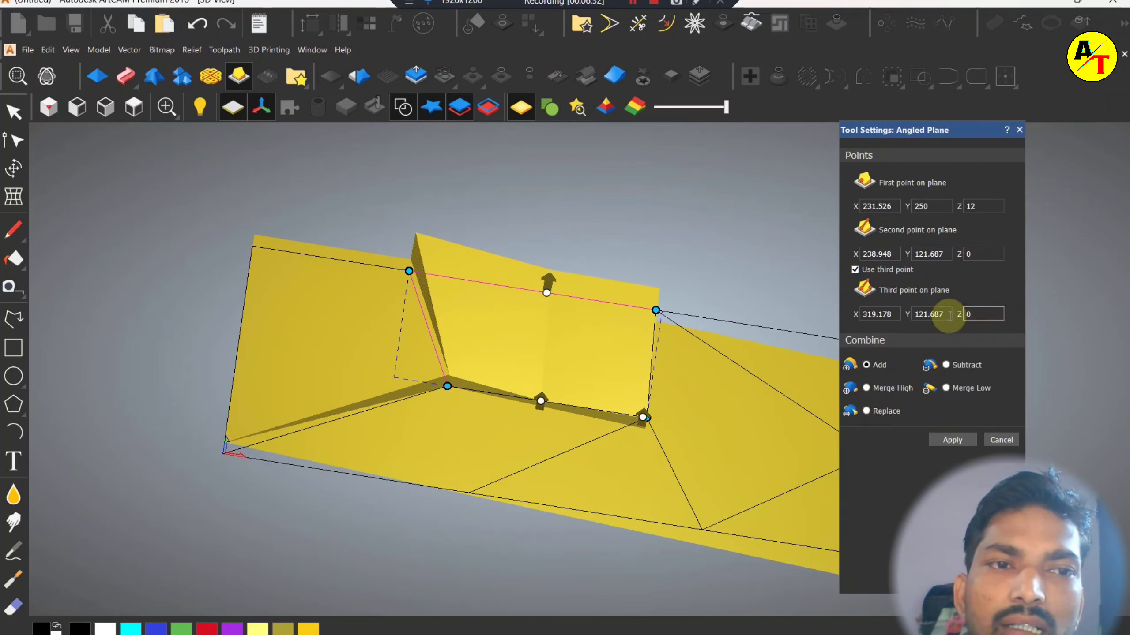
pyautogui.click(866, 388)
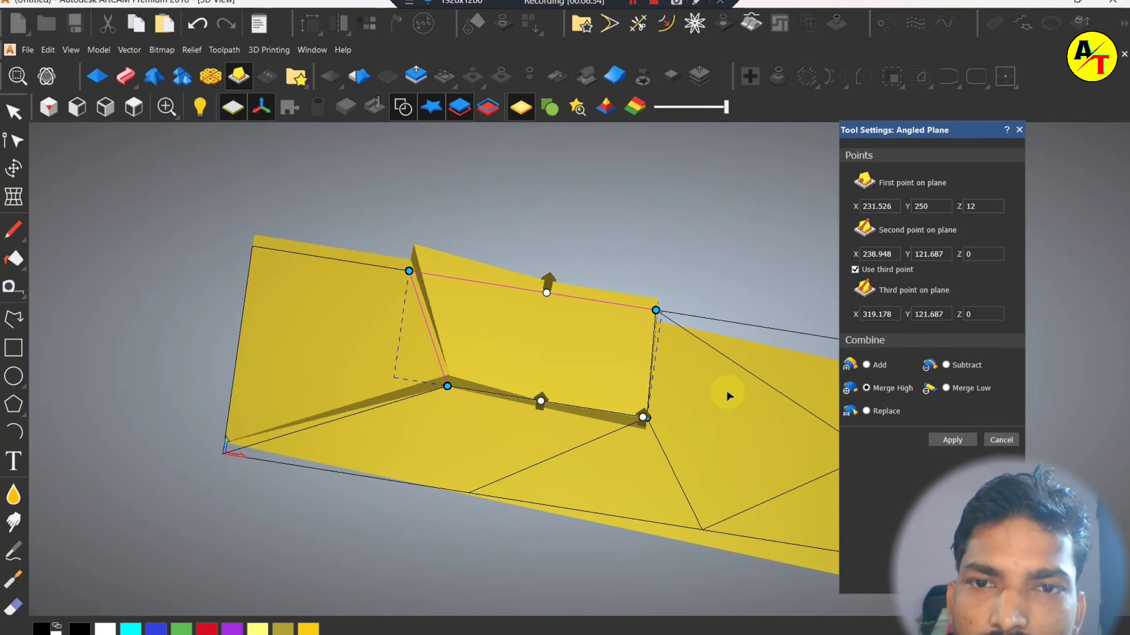
# - Examine the upper-middle piece's surface and the steps along its edges from several angles
pyautogui.moveTo(556, 336); pyautogui.dragTo(507, 351)
pyautogui.scroll(-2, 509, 356)
pyautogui.scroll(1, 530, 371)
pyautogui.scroll(-1, 550, 284)
pyautogui.scroll(1, 553, 256)
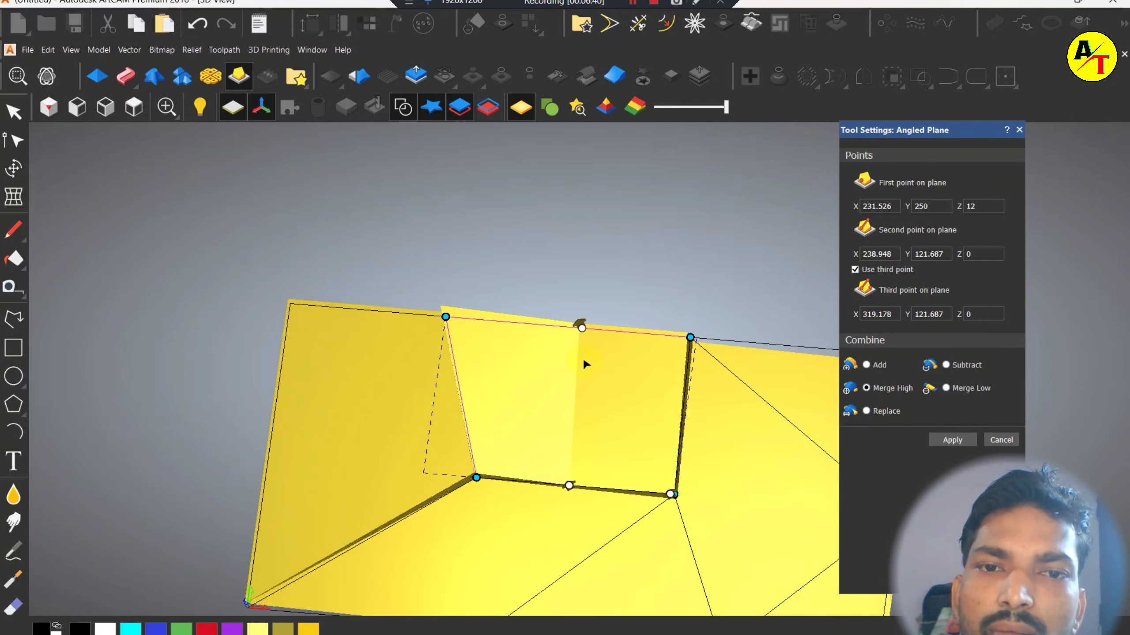
pyautogui.scroll(-1, 583, 361)
pyautogui.scroll(1, 673, 449)
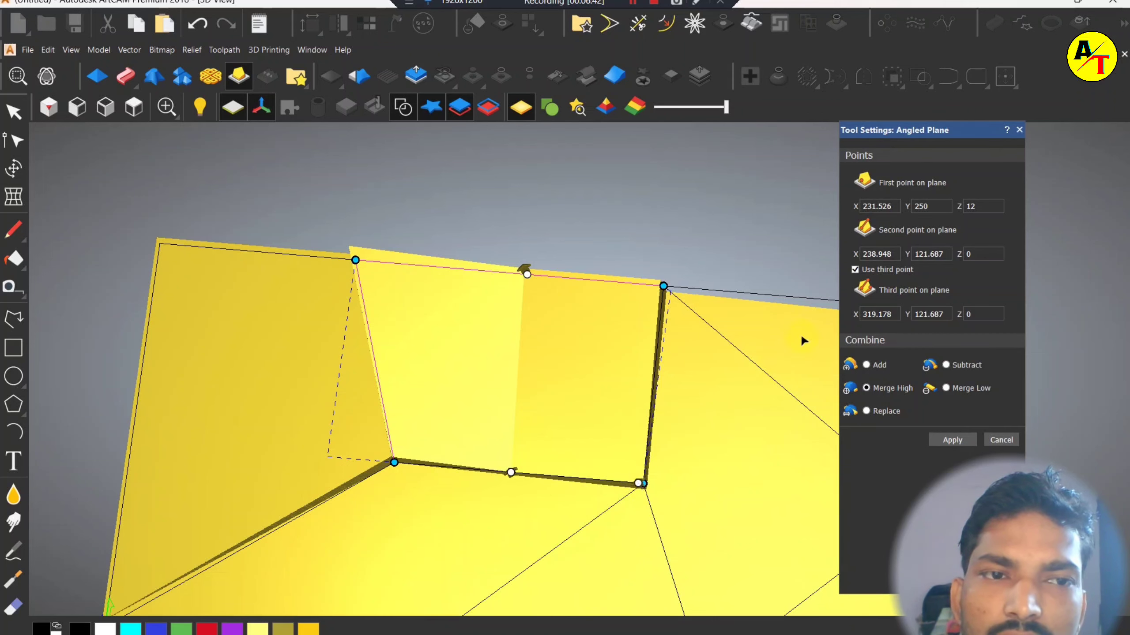
pyautogui.click(854, 270)
pyautogui.scroll(1, 529, 386)
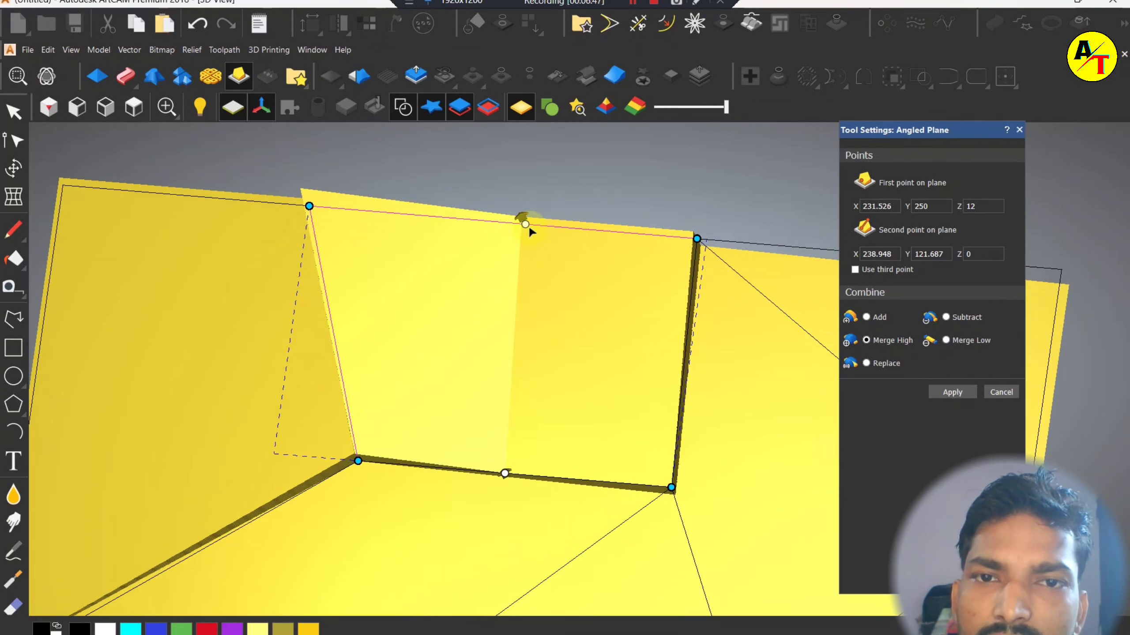
pyautogui.moveTo(526, 224); pyautogui.dragTo(697, 244)
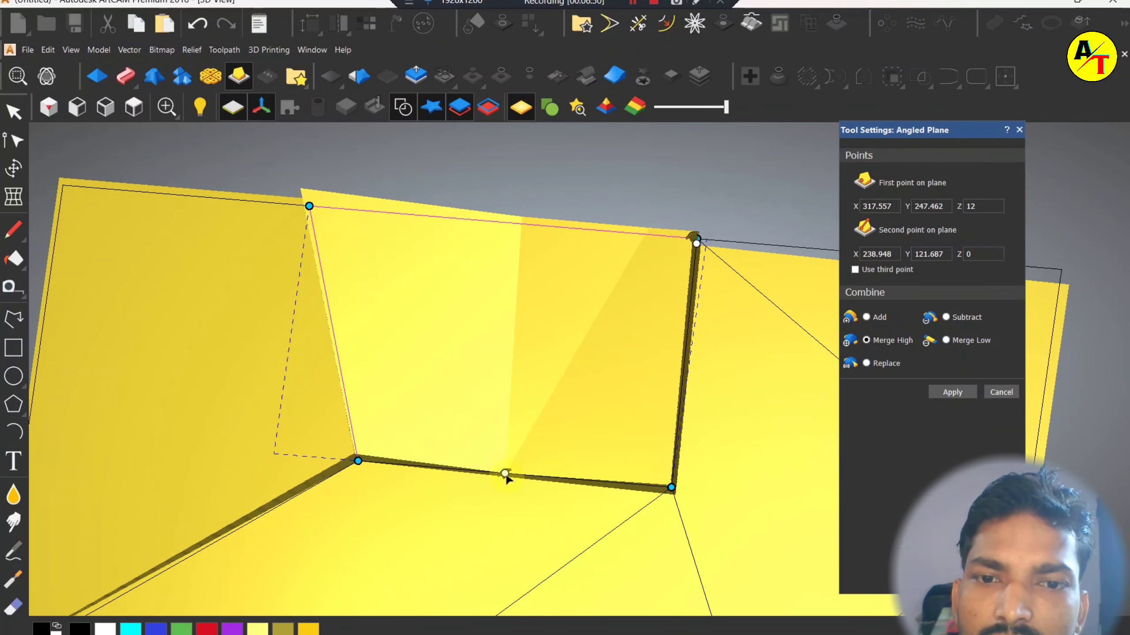
pyautogui.moveTo(499, 472); pyautogui.dragTo(498, 401)
pyautogui.click(1013, 391)
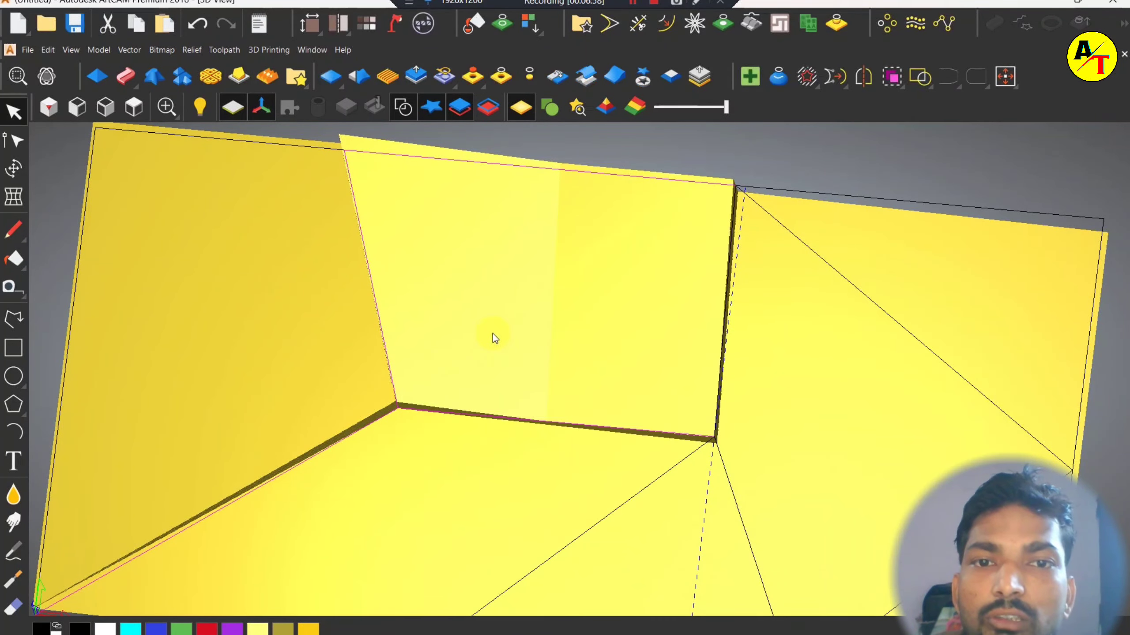
# - Undo the recent angled-plane changes on the upper-middle piece, back to the plane whose third point has a Z height of -1
pyautogui.moveTo(493, 334); pyautogui.dragTo(521, 213)
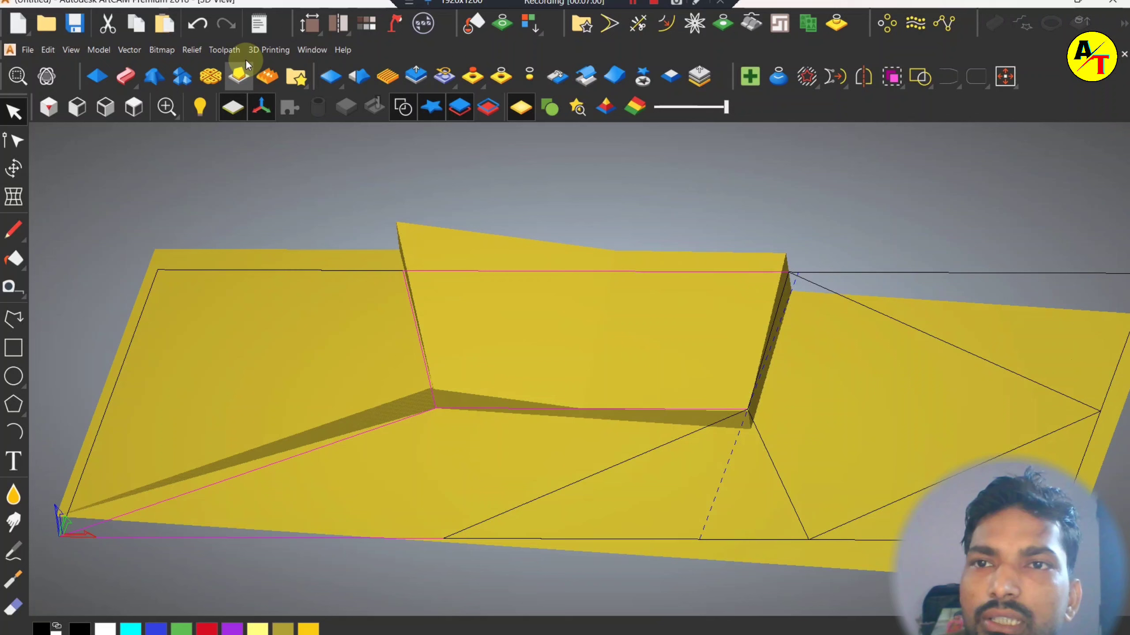
pyautogui.click(198, 28)
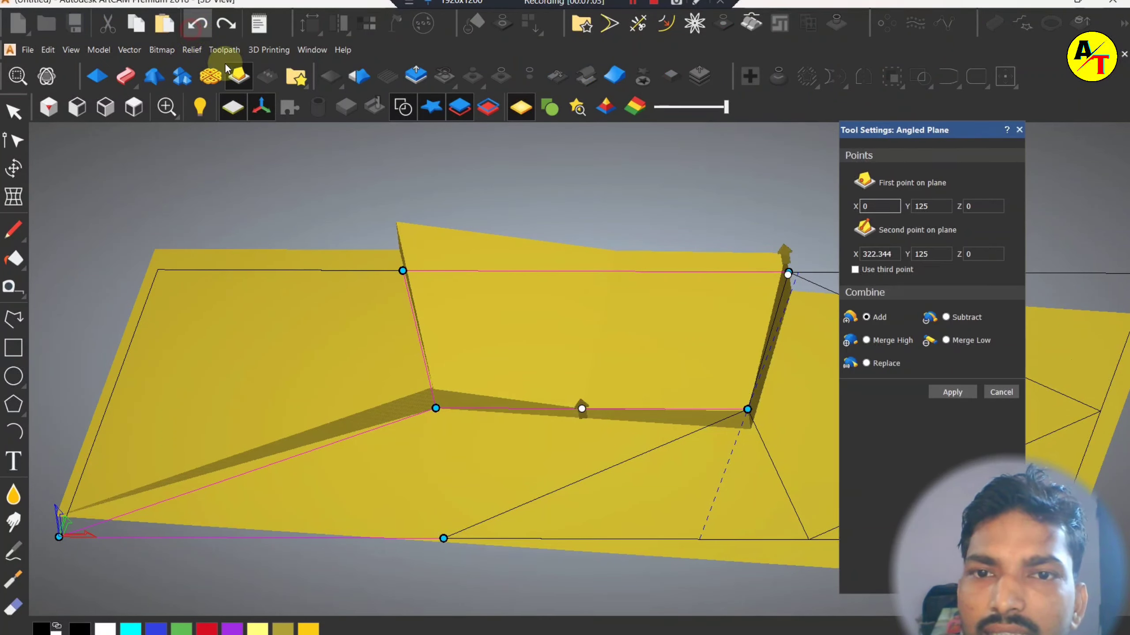
pyautogui.click(200, 27)
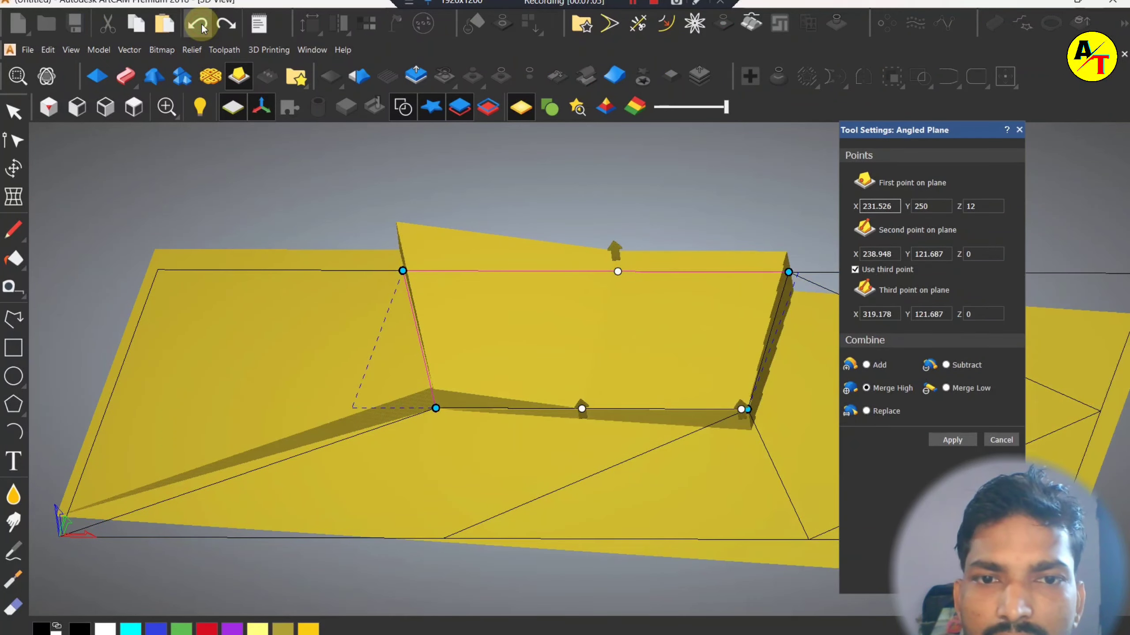
pyautogui.click(201, 28)
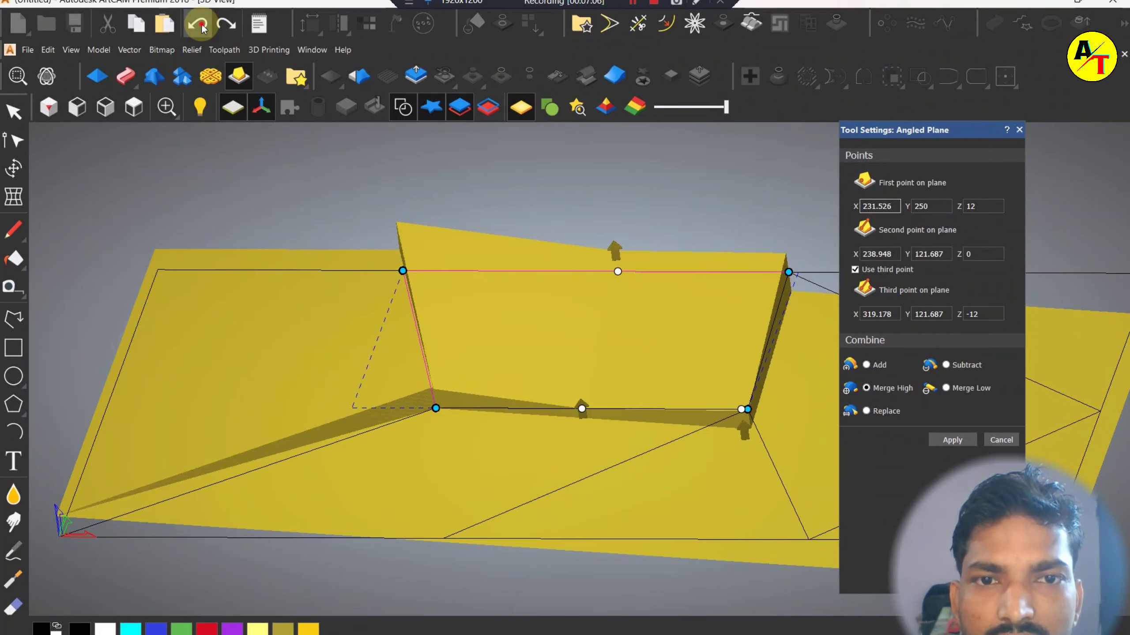
pyautogui.click(202, 27)
pyautogui.click(202, 28)
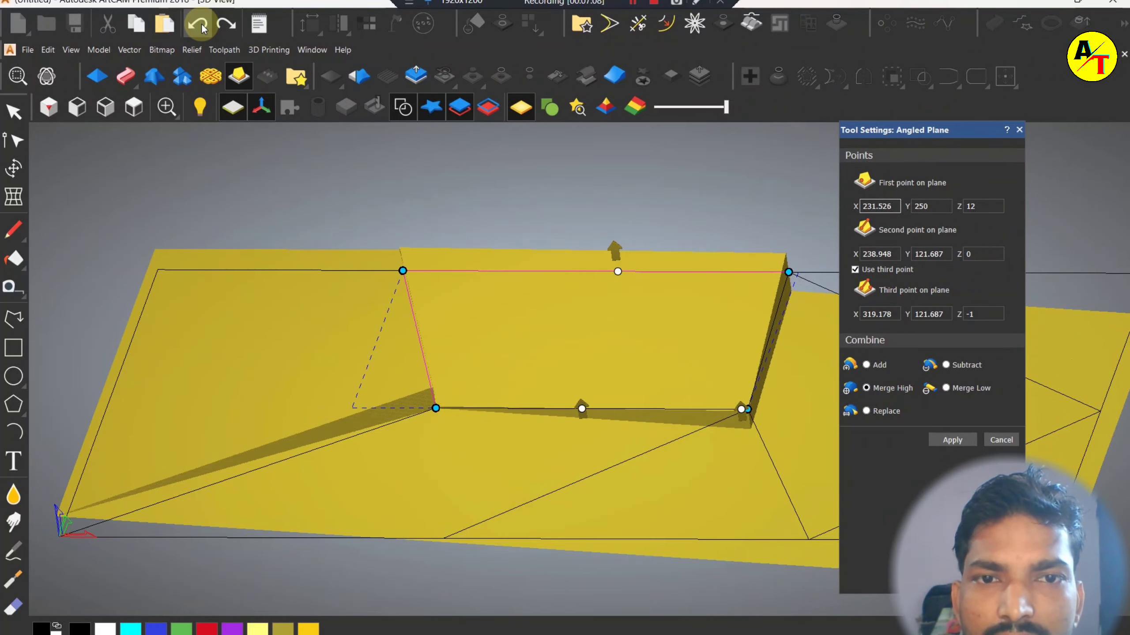
pyautogui.click(201, 25)
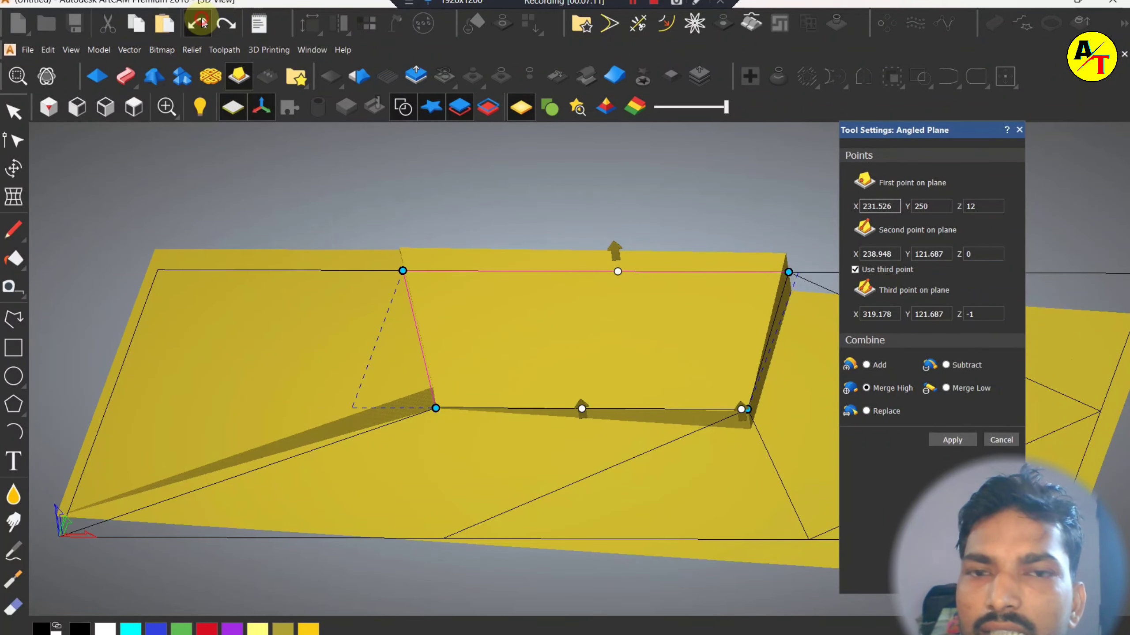
# - Set the third plane point's Z height to 0, apply the plane to the upper-middle piece and finish it
pyautogui.scroll(-3, 630, 360)
pyautogui.moveTo(630, 359); pyautogui.dragTo(578, 246)
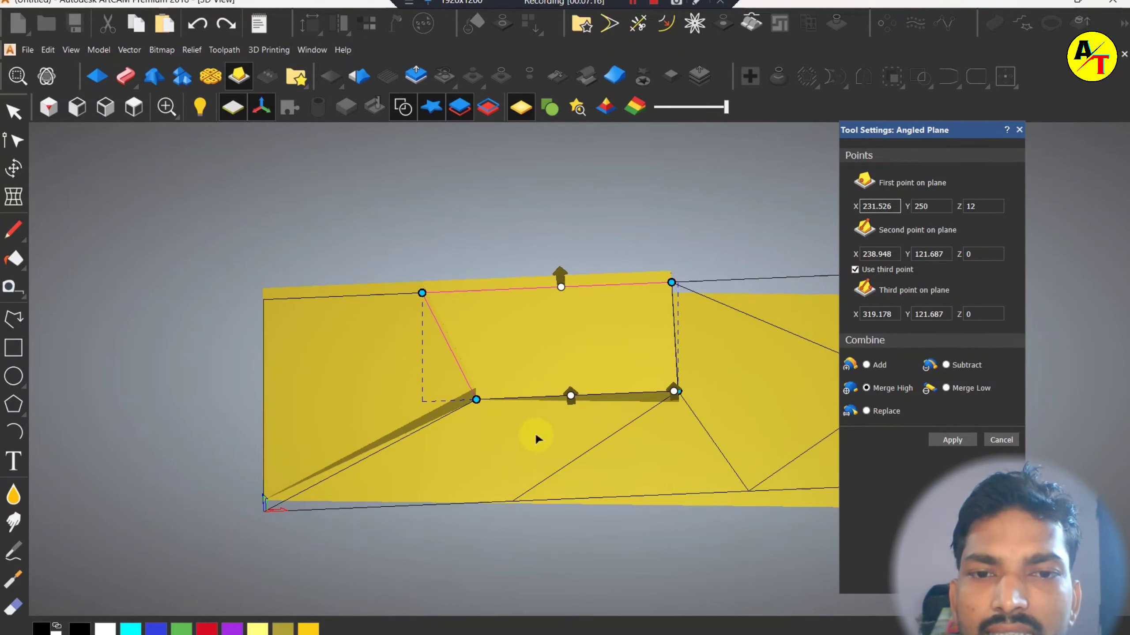
pyautogui.click(952, 440)
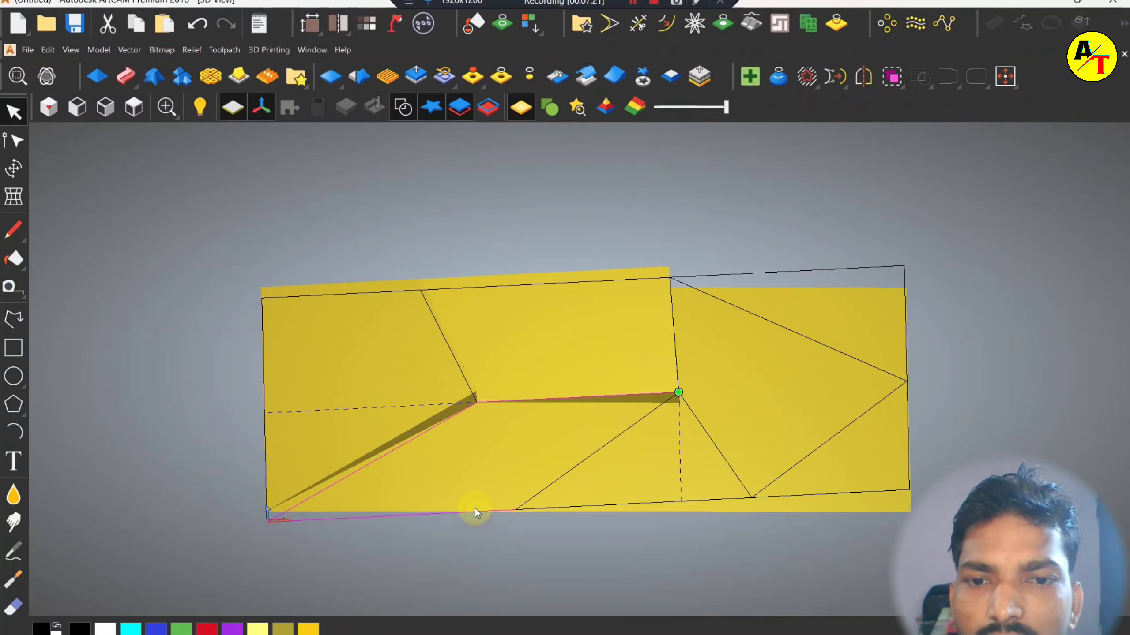
# - Start an angled plane on the lower-middle piece with the first point at X 142.009, Y 118.861 and the second at X 135.58, Y 0
pyautogui.click(241, 77)
pyautogui.moveTo(461, 477); pyautogui.dragTo(463, 517, button='middle')
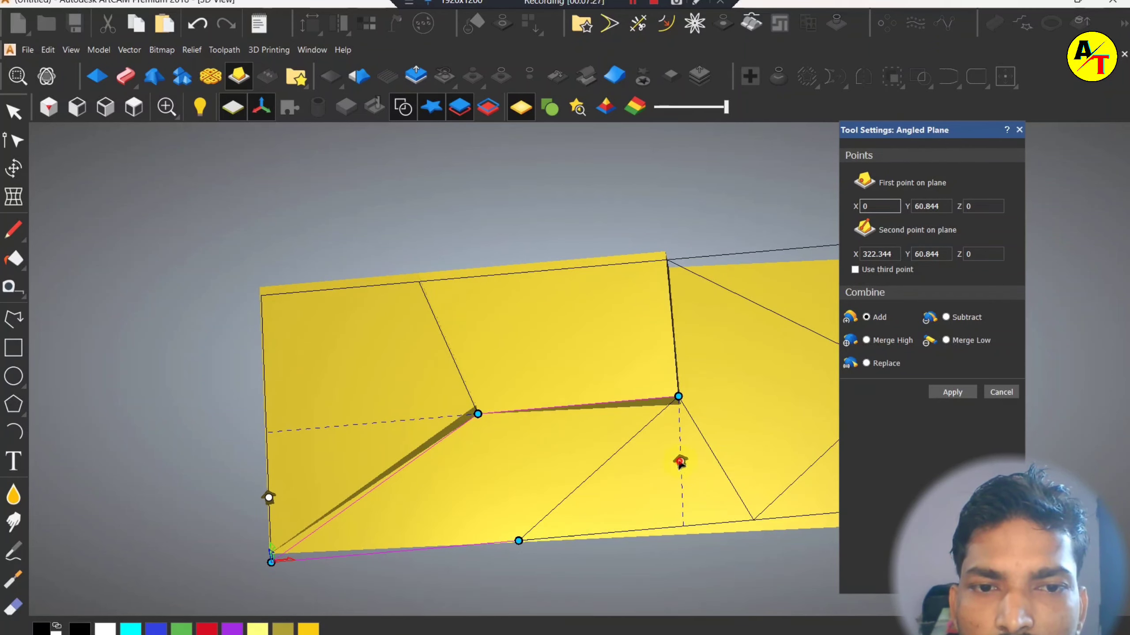
pyautogui.moveTo(680, 463); pyautogui.dragTo(450, 546)
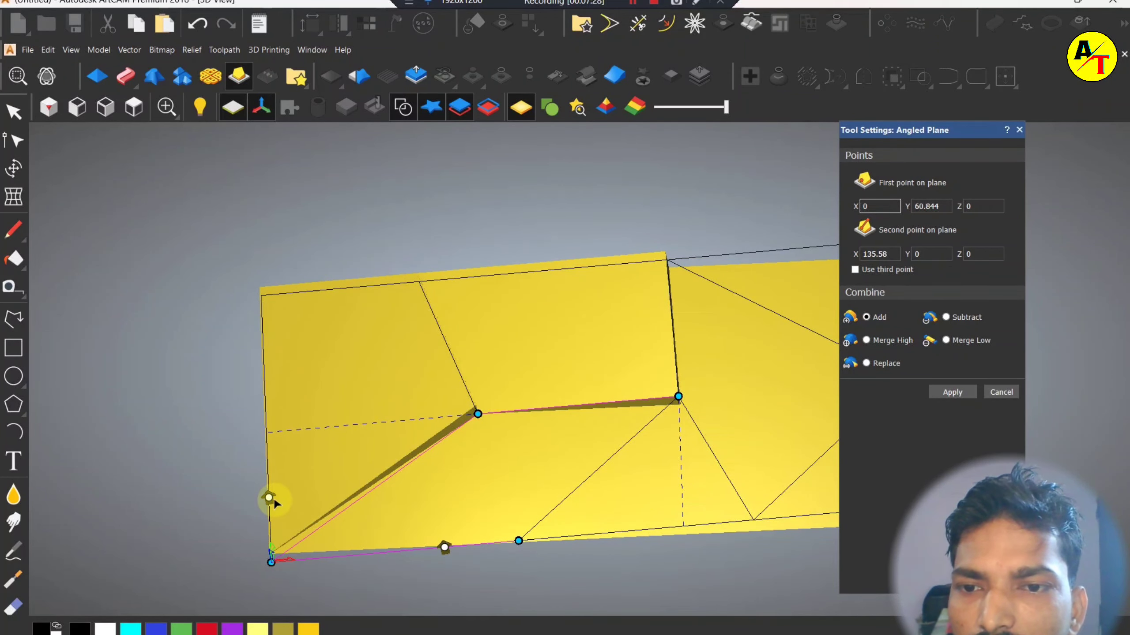
pyautogui.moveTo(269, 498); pyautogui.dragTo(448, 419)
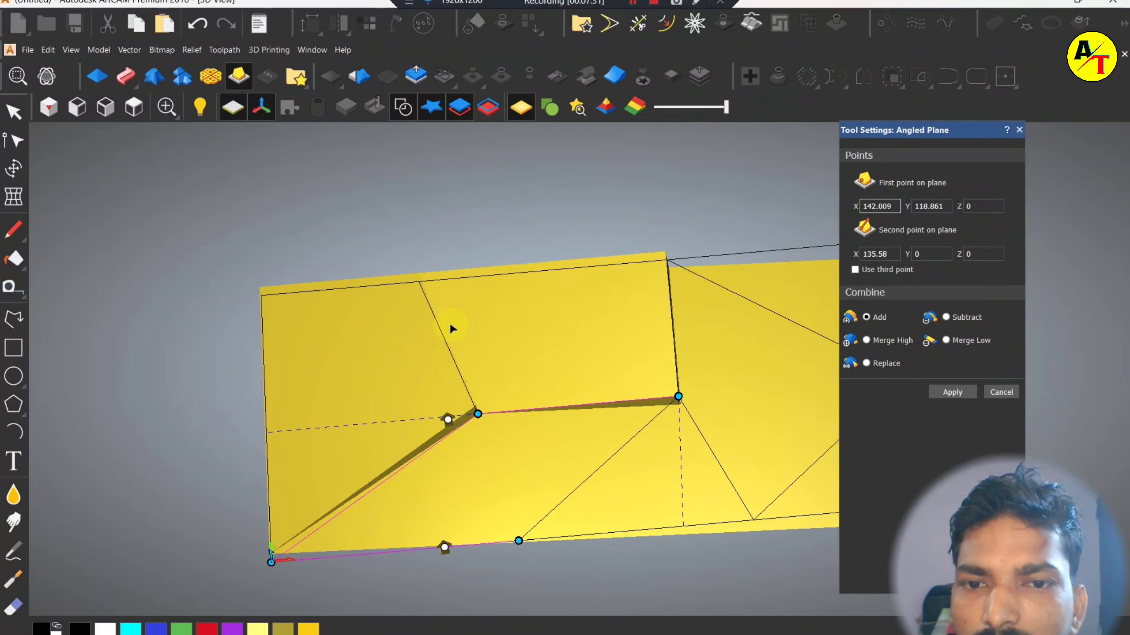
# - Examine the plane points and the steps between the middle pieces from above and at an angle, with the upper-middle piece selected
pyautogui.click(134, 107)
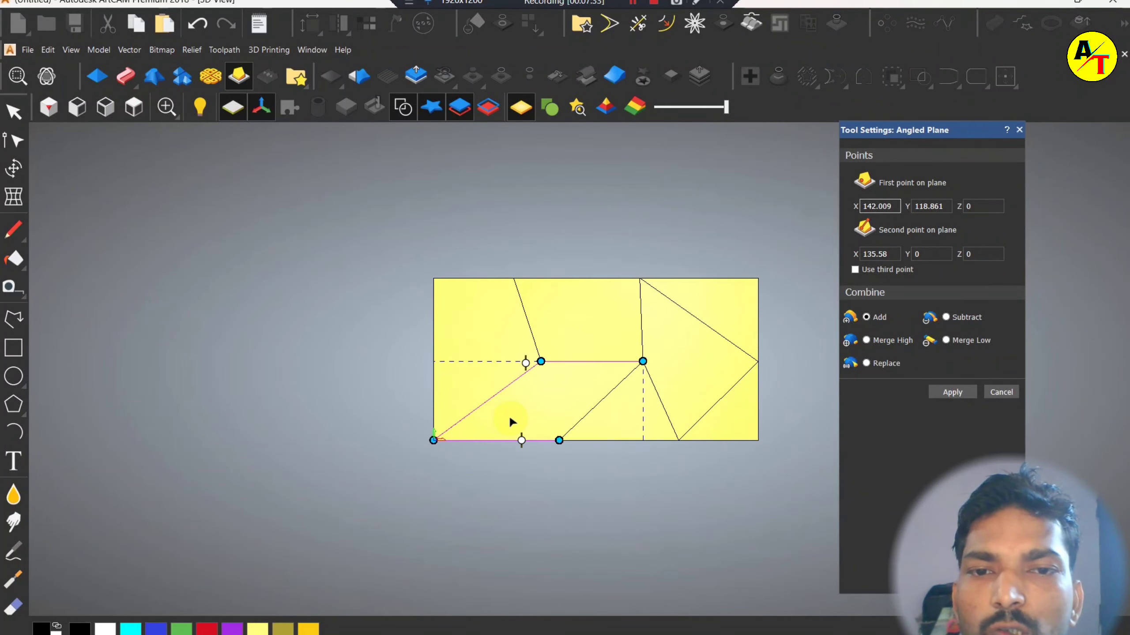
pyautogui.scroll(3, 511, 424)
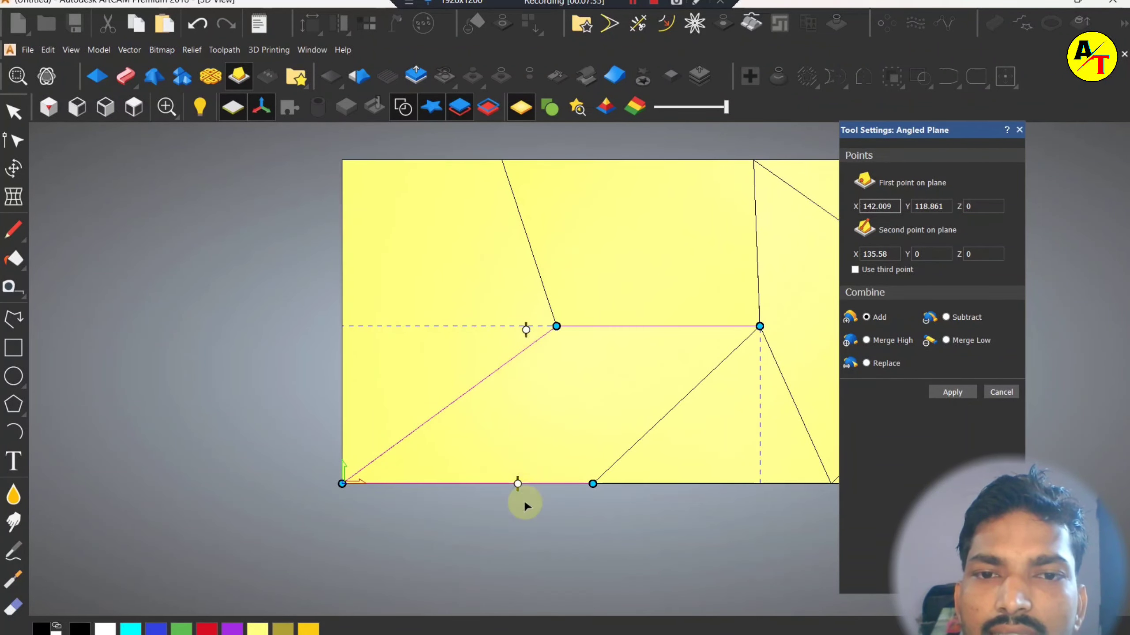
pyautogui.scroll(-1, 615, 237)
pyautogui.click(630, 204)
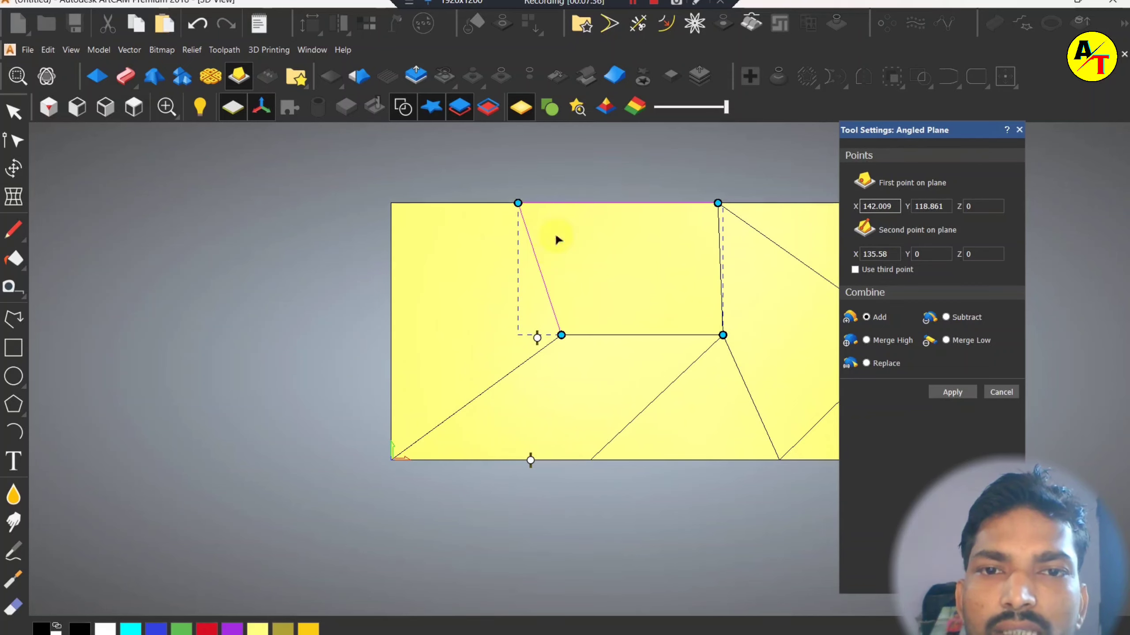
pyautogui.moveTo(580, 257); pyautogui.dragTo(621, 354)
pyautogui.scroll(2, 633, 416)
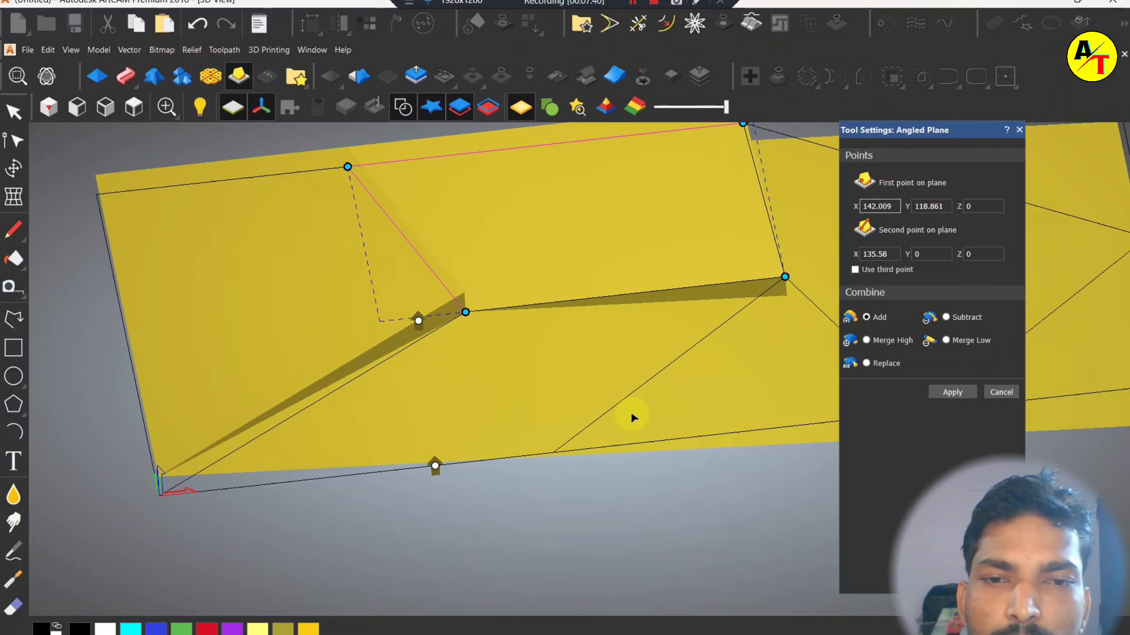
pyautogui.click(133, 107)
pyautogui.scroll(2, 550, 496)
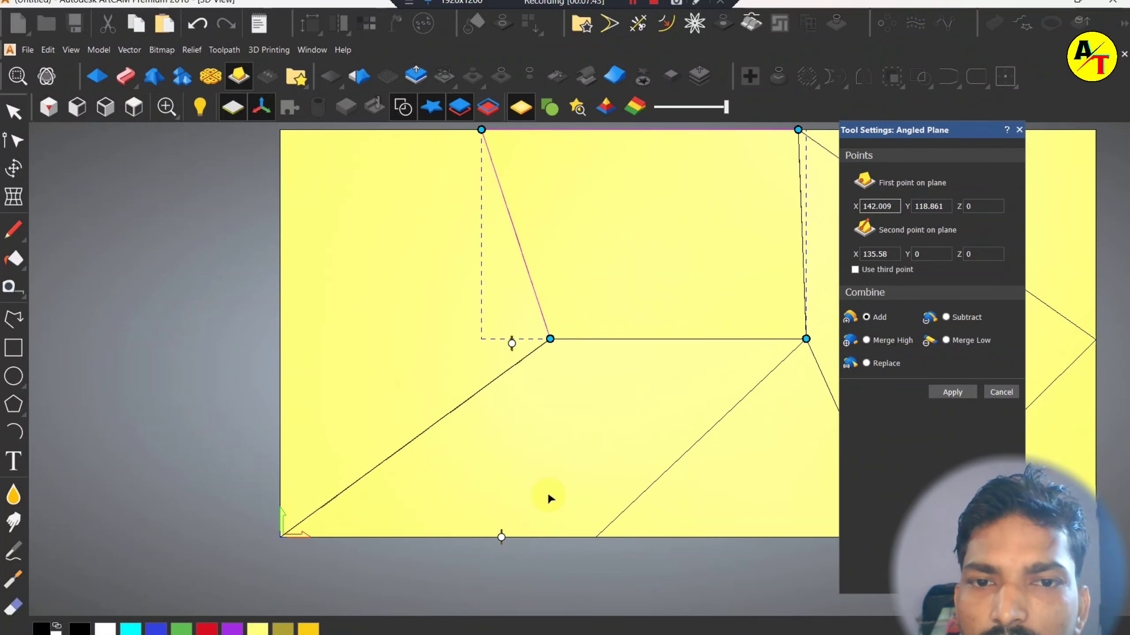
pyautogui.scroll(1, 545, 519)
pyautogui.scroll(-1, 601, 489)
pyautogui.moveTo(653, 469); pyautogui.dragTo(613, 289)
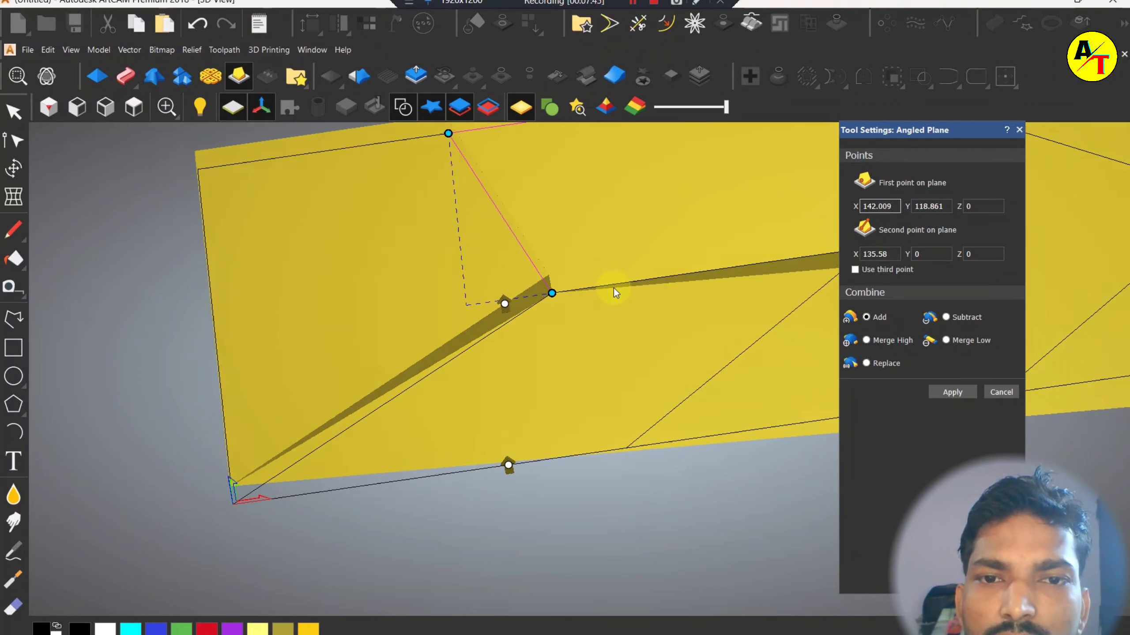
# - Set the first plane point's Z height to 12 and add the plane to the upper-middle piece and the lower-middle piece
pyautogui.click(969, 206)
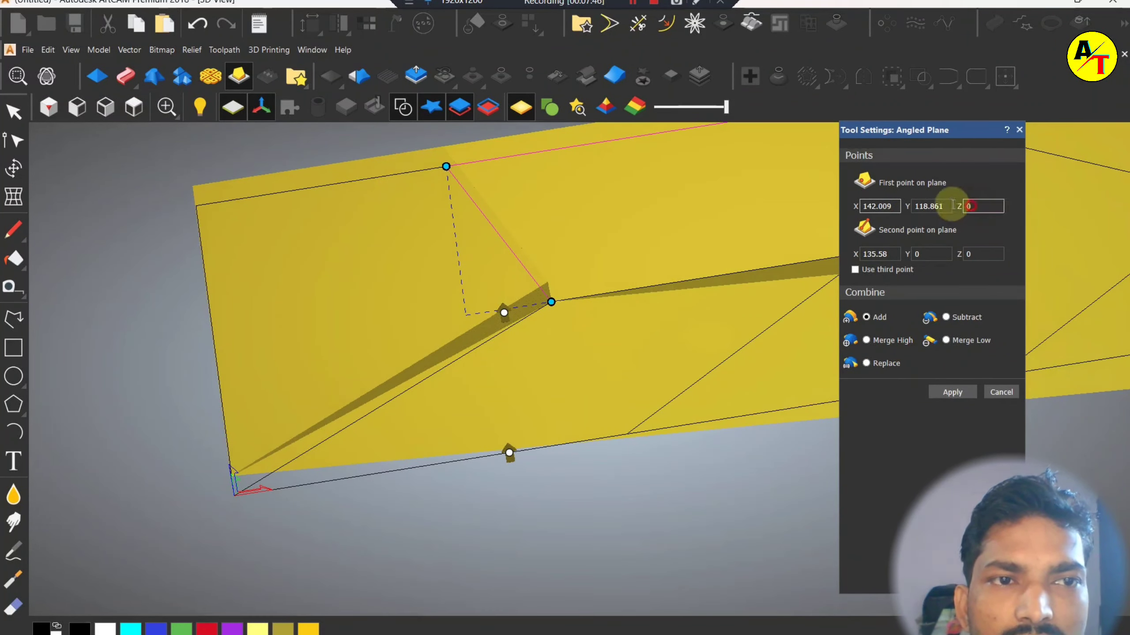
pyautogui.write('12')
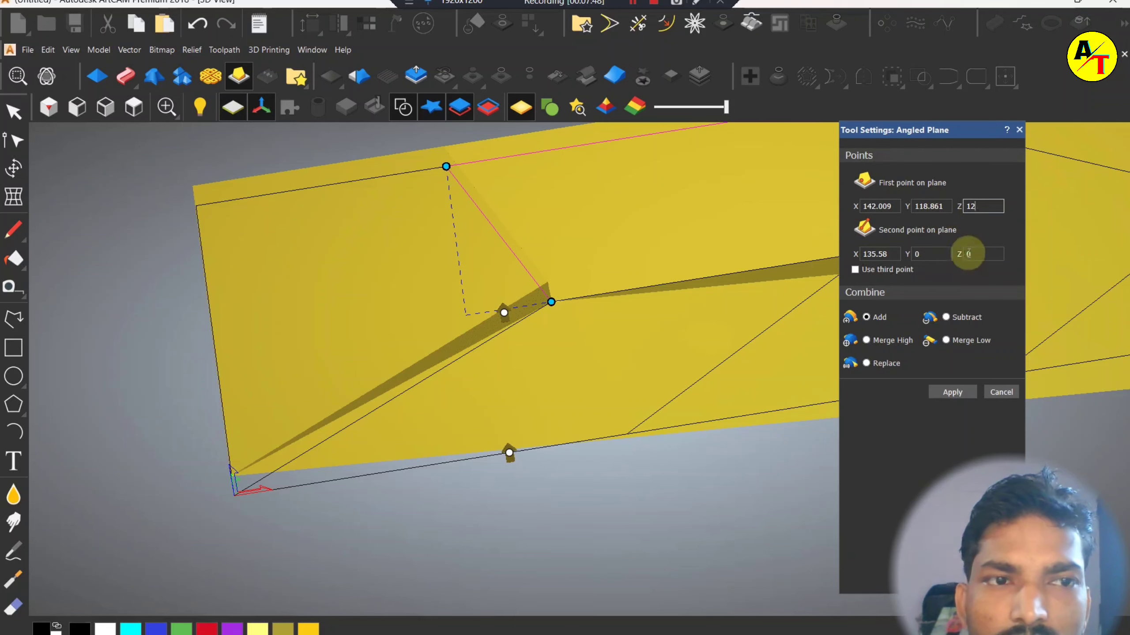
pyautogui.click(955, 393)
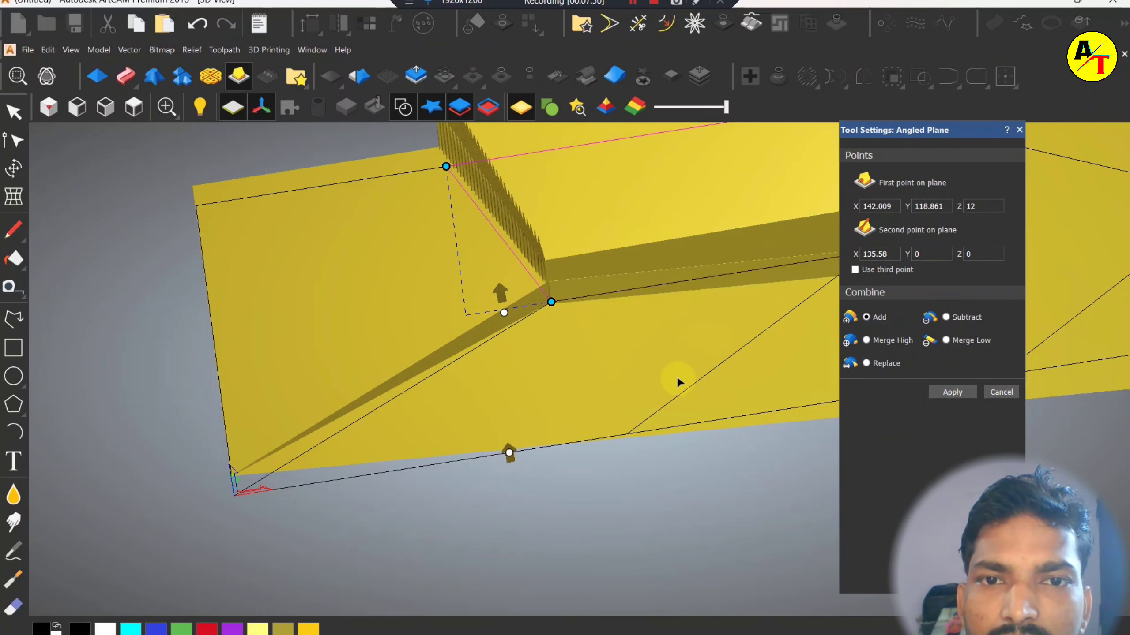
pyautogui.moveTo(675, 378); pyautogui.dragTo(562, 386)
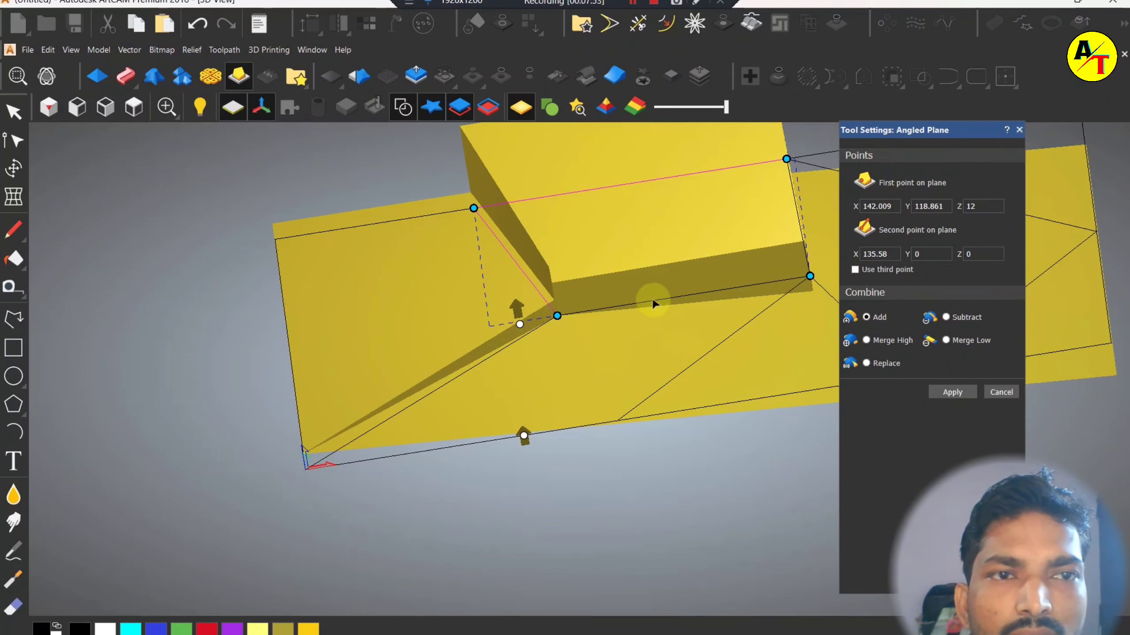
pyautogui.click(612, 424)
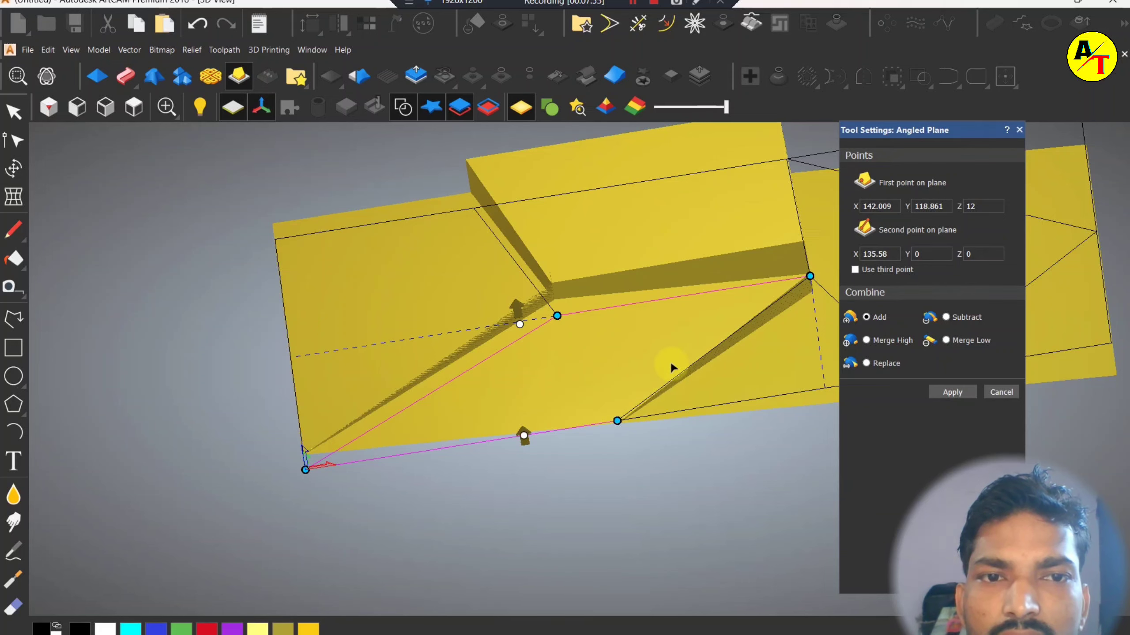
# - Change how the lower-middle piece's plane combines with the relief to Merge High
pyautogui.moveTo(671, 365); pyautogui.dragTo(613, 243)
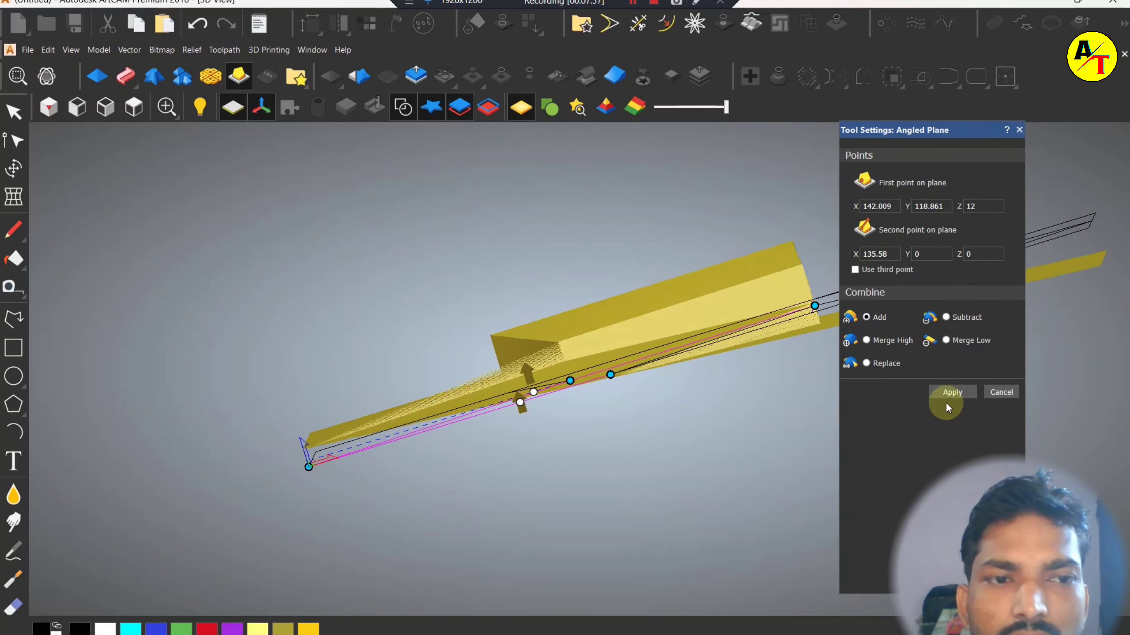
pyautogui.click(933, 394)
pyautogui.moveTo(522, 389); pyautogui.dragTo(488, 439)
pyautogui.click(879, 372)
pyautogui.click(867, 340)
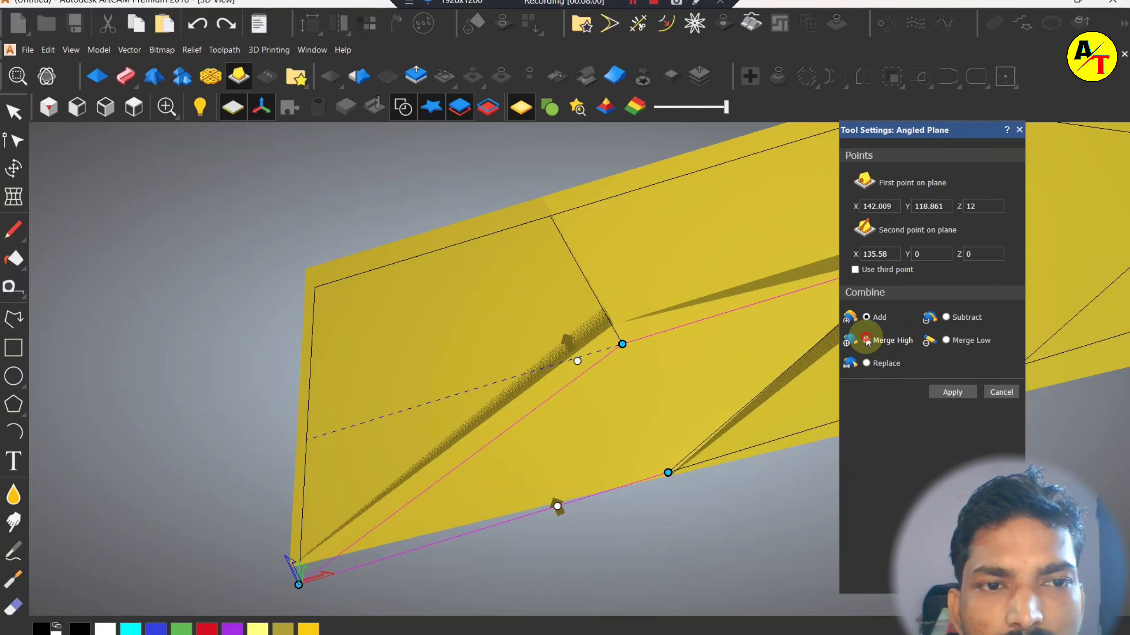
# - Set the lower-middle plane's first point to Z 0 and its second point to Z 12
pyautogui.moveTo(600, 368); pyautogui.dragTo(445, 427)
pyautogui.doubleClick(985, 206)
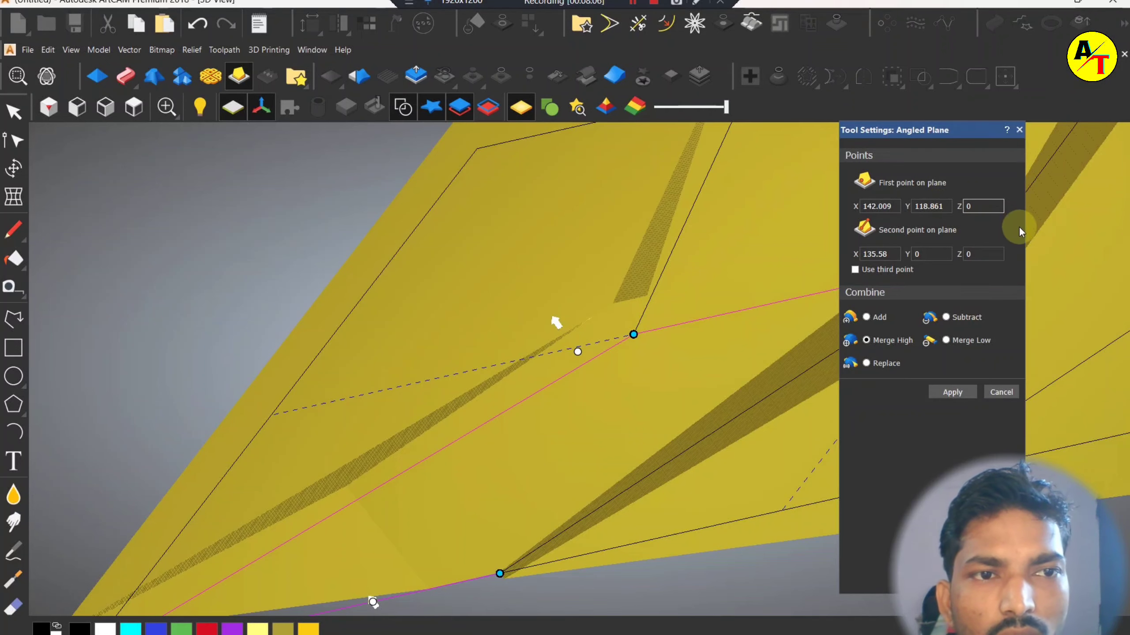
pyautogui.doubleClick(983, 253)
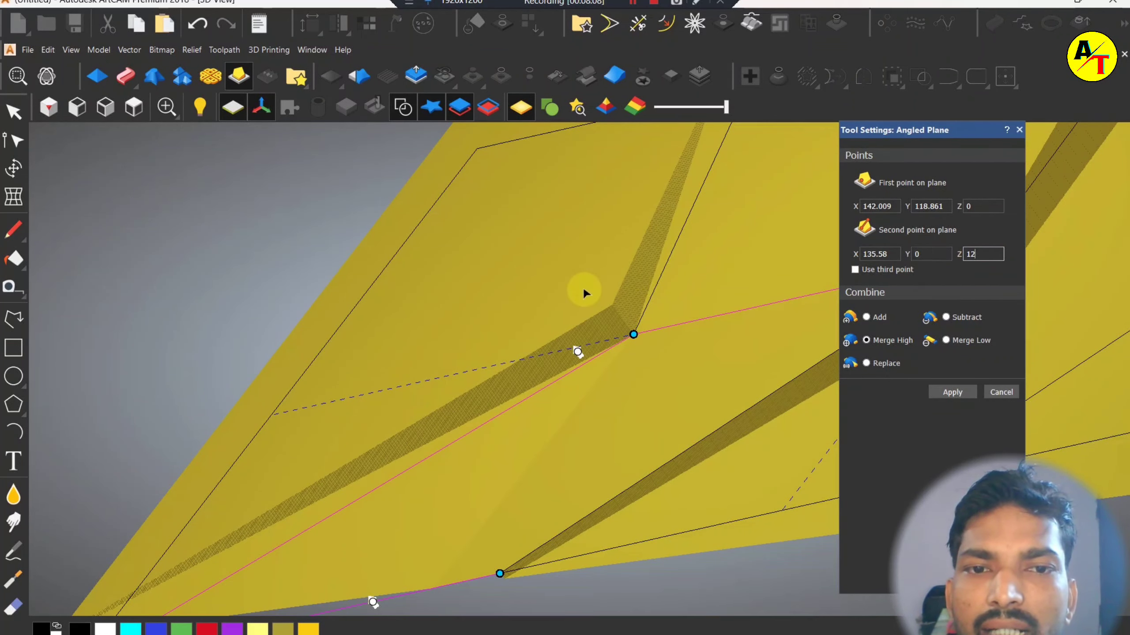
pyautogui.scroll(-3, 584, 292)
pyautogui.moveTo(406, 428); pyautogui.dragTo(206, 61)
# - Check the slope preview, apply the plane to the lower-middle piece and finish it
pyautogui.scroll(5, 547, 427)
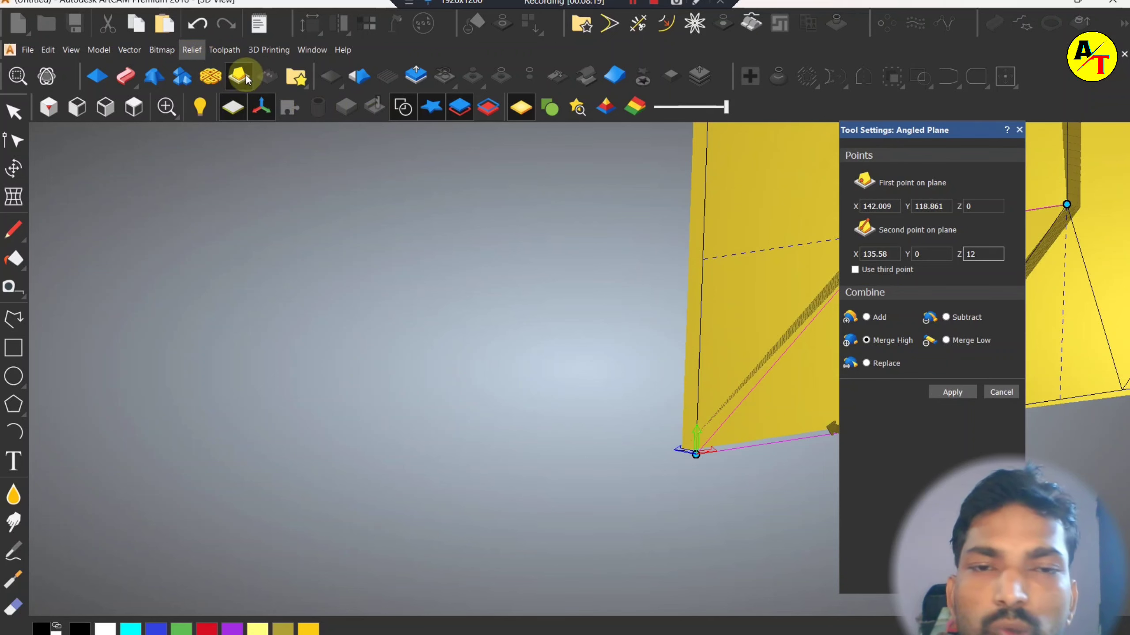
pyautogui.moveTo(338, 303); pyautogui.dragTo(778, 307)
pyautogui.scroll(5, 774, 311)
pyautogui.click(951, 392)
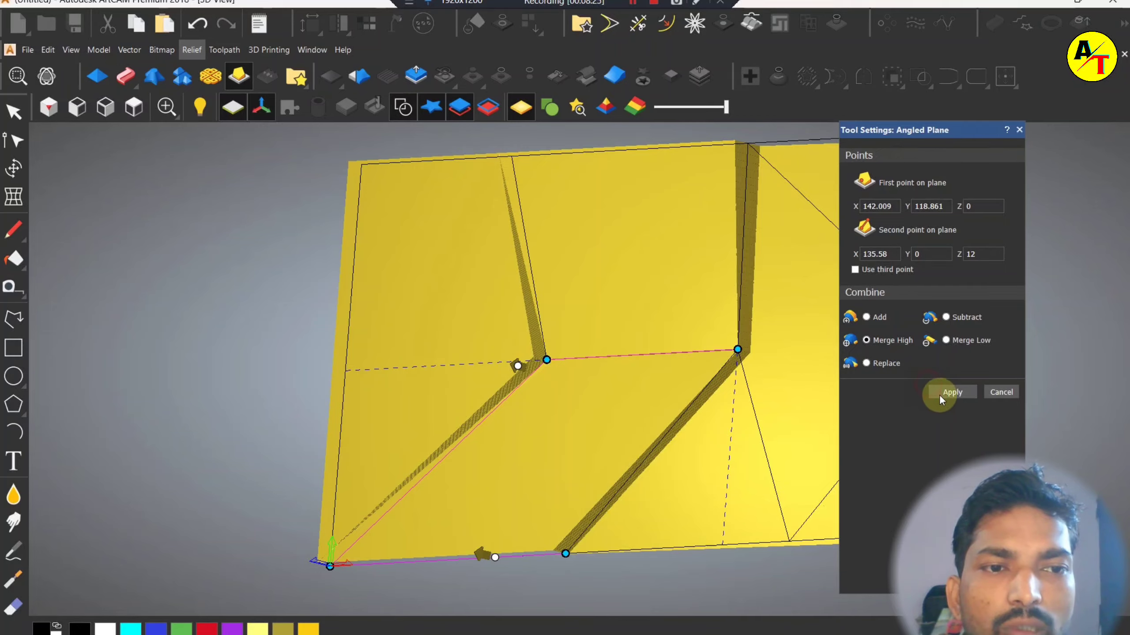
pyautogui.click(1000, 391)
# - Examine the tilted middle pieces at an angle and compare them with the wall-panel photo in CorelDRAW
pyautogui.scroll(-5, 666, 354)
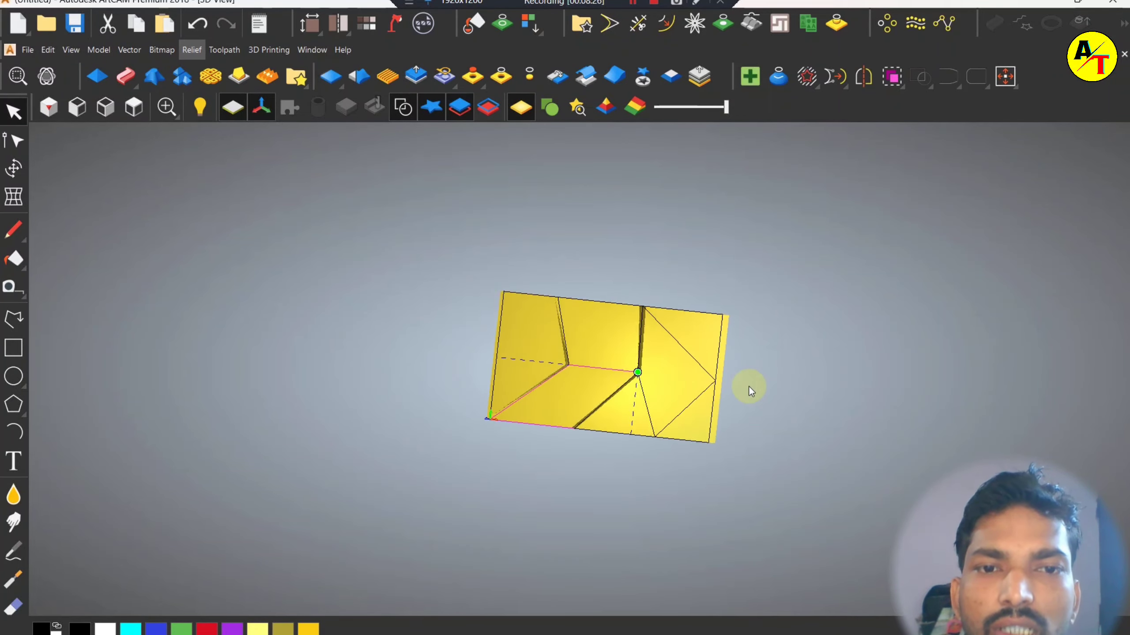
pyautogui.scroll(5, 679, 383)
pyautogui.scroll(-5, 669, 338)
pyautogui.moveTo(669, 338); pyautogui.dragTo(706, 168)
pyautogui.scroll(5, 863, 320)
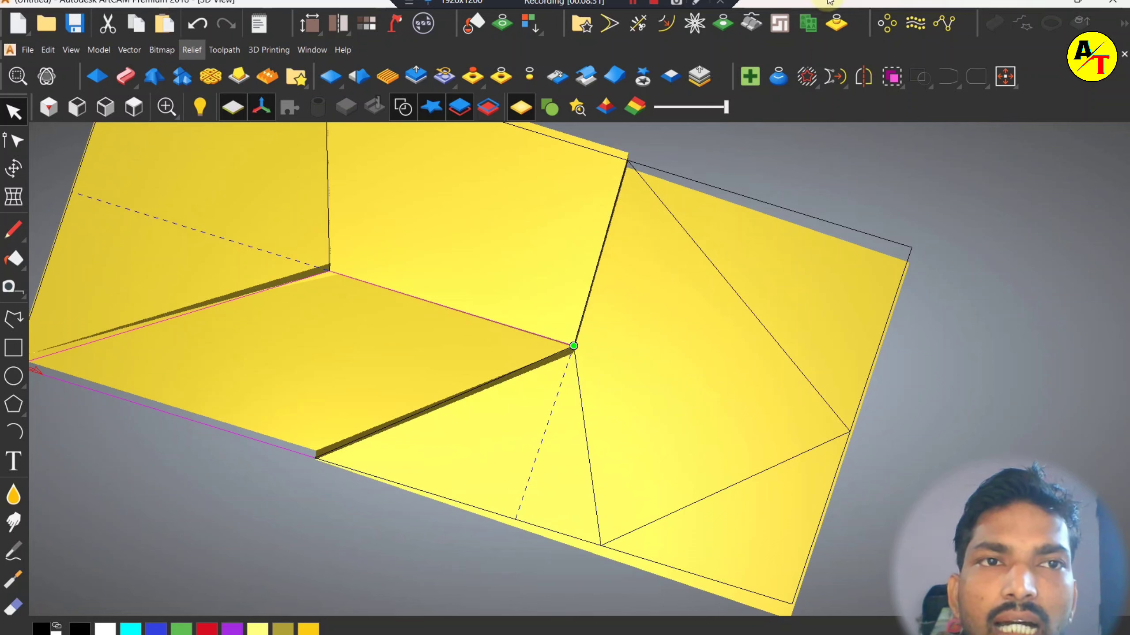
pyautogui.moveTo(751, 632)
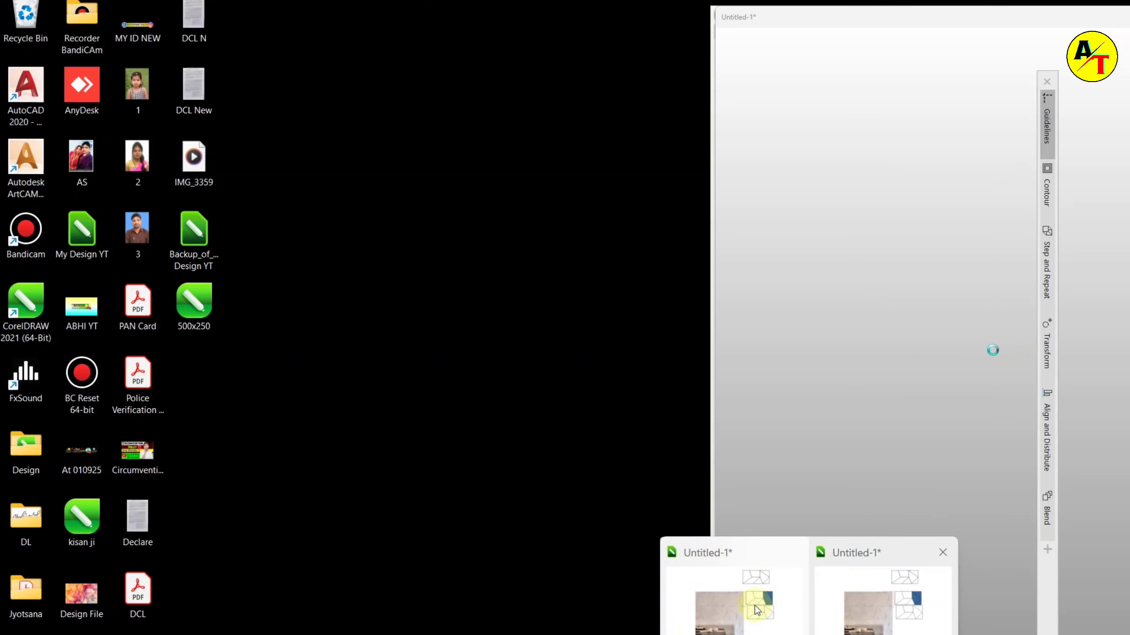
pyautogui.click(777, 563)
pyautogui.scroll(-2, 878, 303)
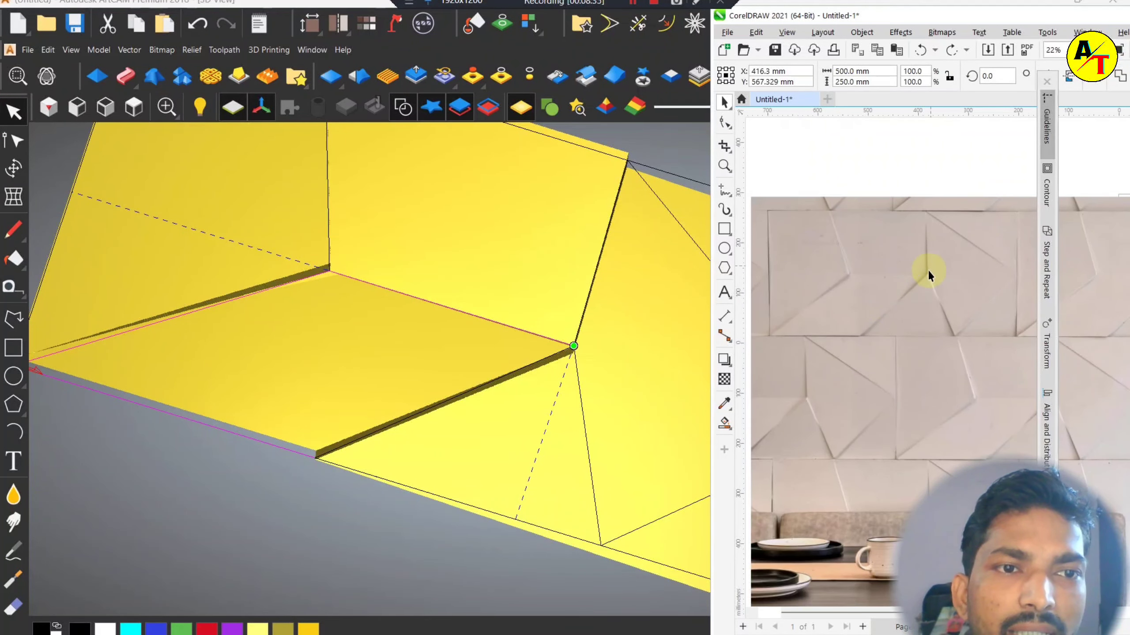
# - Return to ArtCAM and start an angled plane on the lower triangle, first point X 280.023, Y 121.687, second point X 280.383, Y 0
pyautogui.click(580, 410)
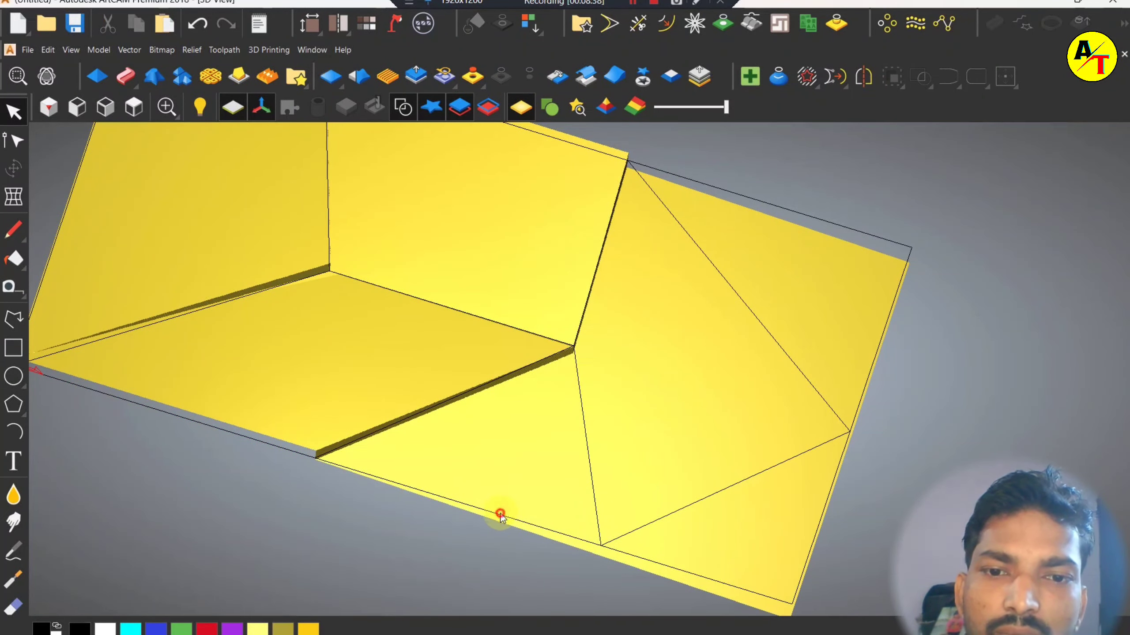
pyautogui.moveTo(799, 1); pyautogui.dragTo(452, 27)
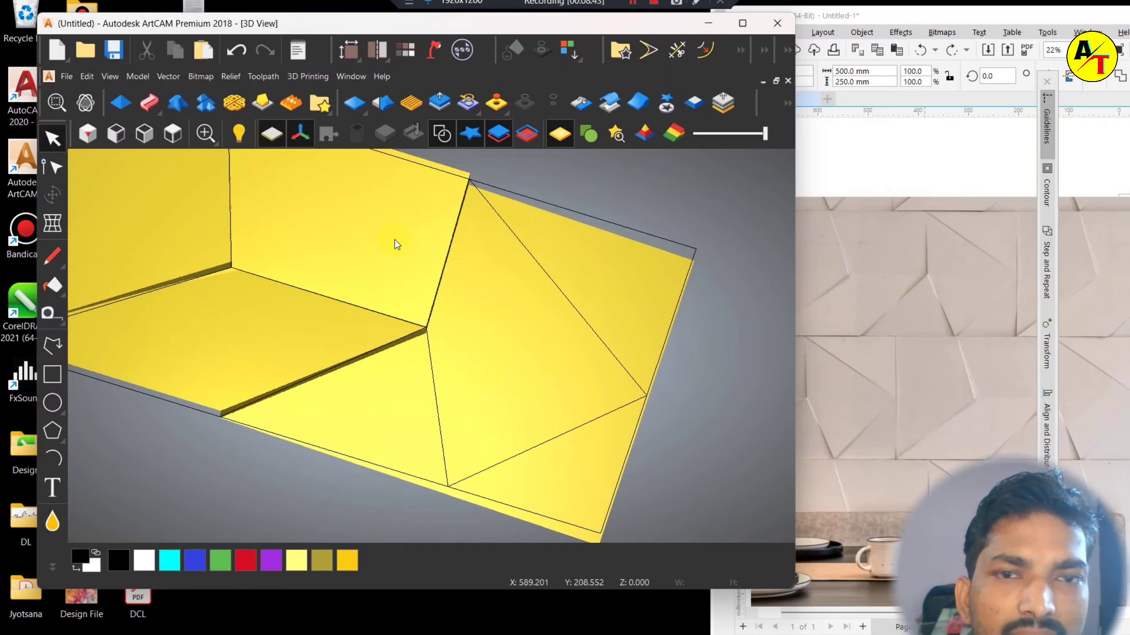
pyautogui.doubleClick(571, 27)
pyautogui.click(145, 121)
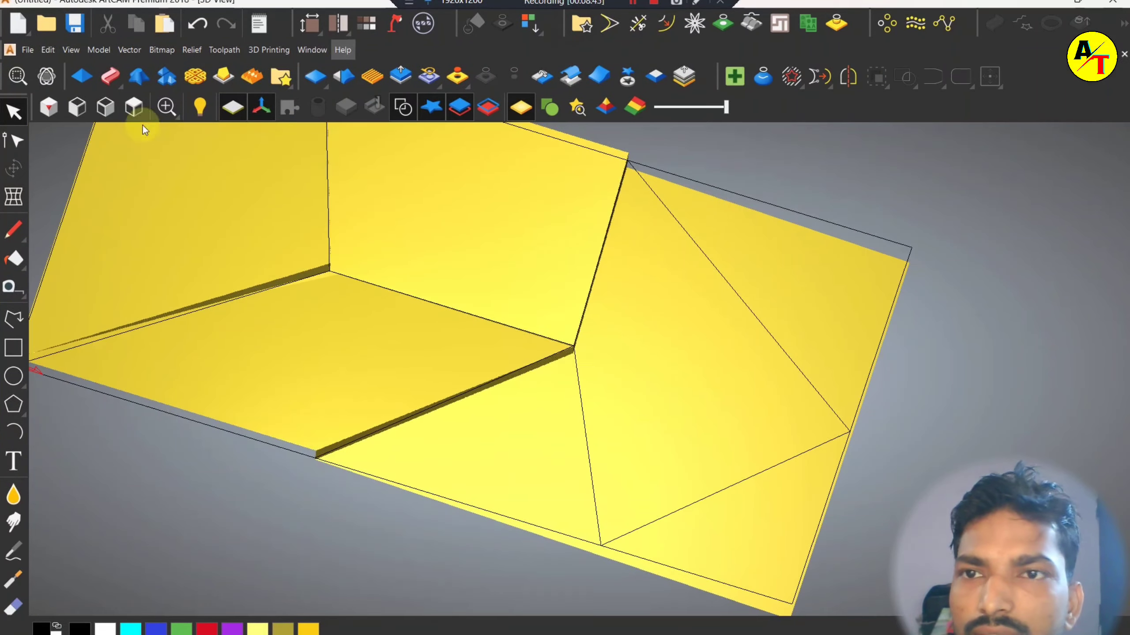
pyautogui.scroll(3, 632, 412)
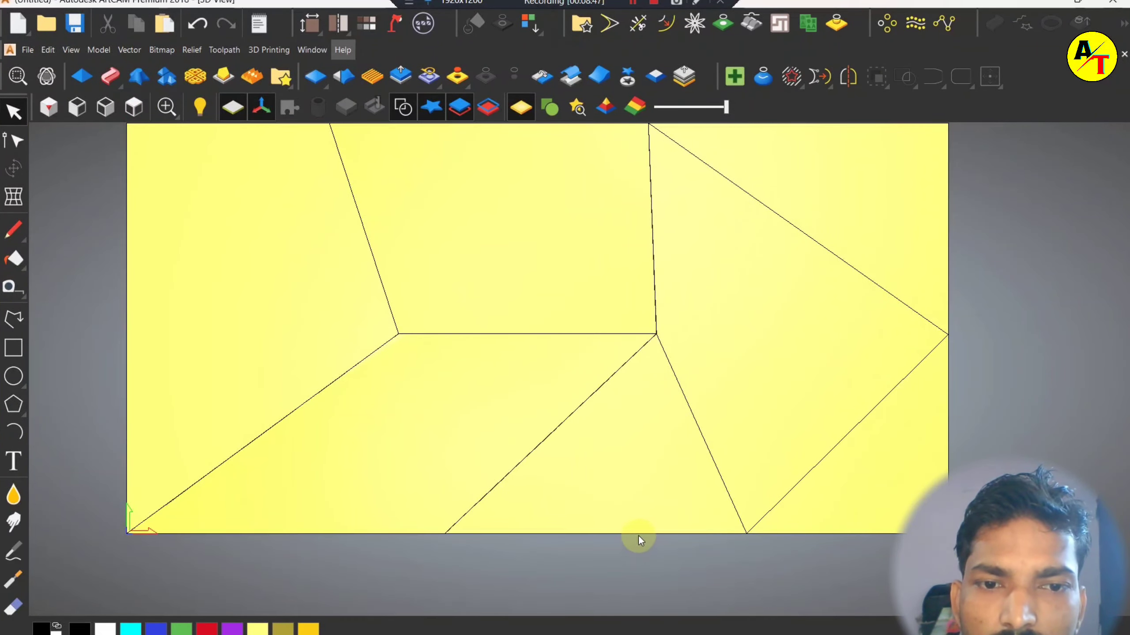
pyautogui.click(639, 534)
pyautogui.click(222, 75)
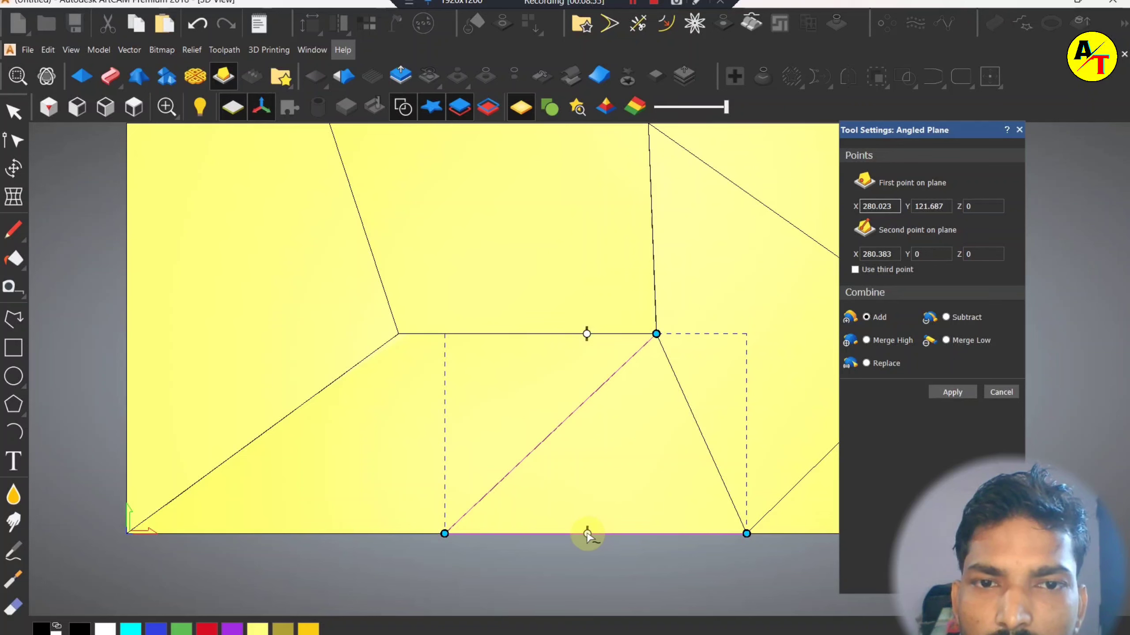
# - Set the first point's Z height to 12, combine with Merge High, apply the plane to the lower triangle and finish it
pyautogui.click(971, 206)
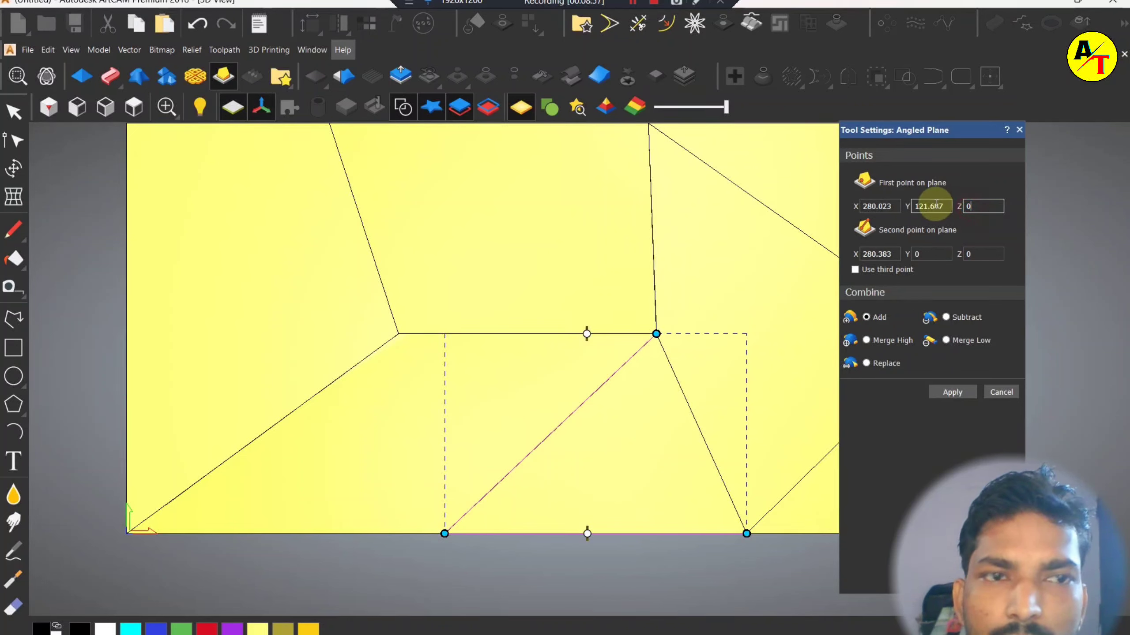
pyautogui.write('12')
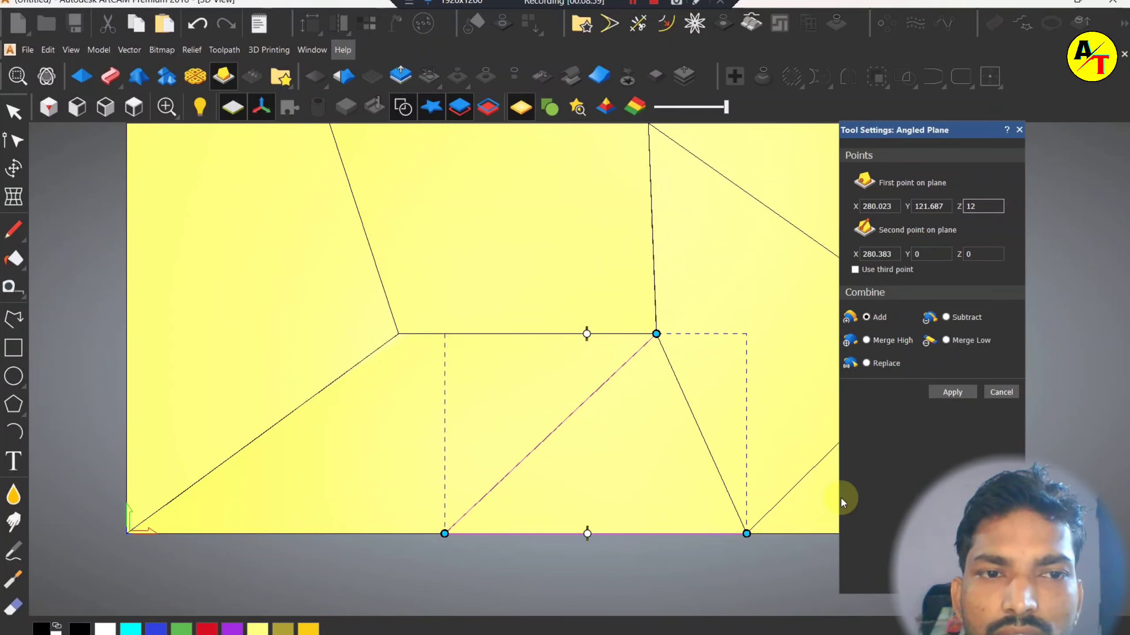
pyautogui.click(865, 340)
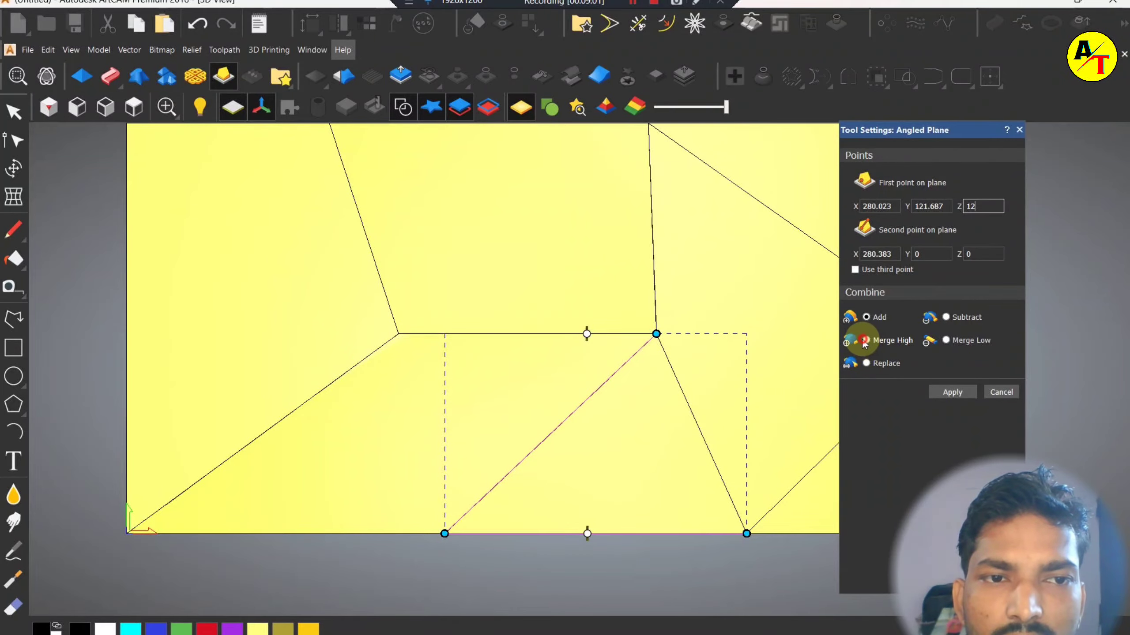
pyautogui.moveTo(597, 475); pyautogui.dragTo(700, 395)
pyautogui.click(950, 394)
pyautogui.click(1003, 393)
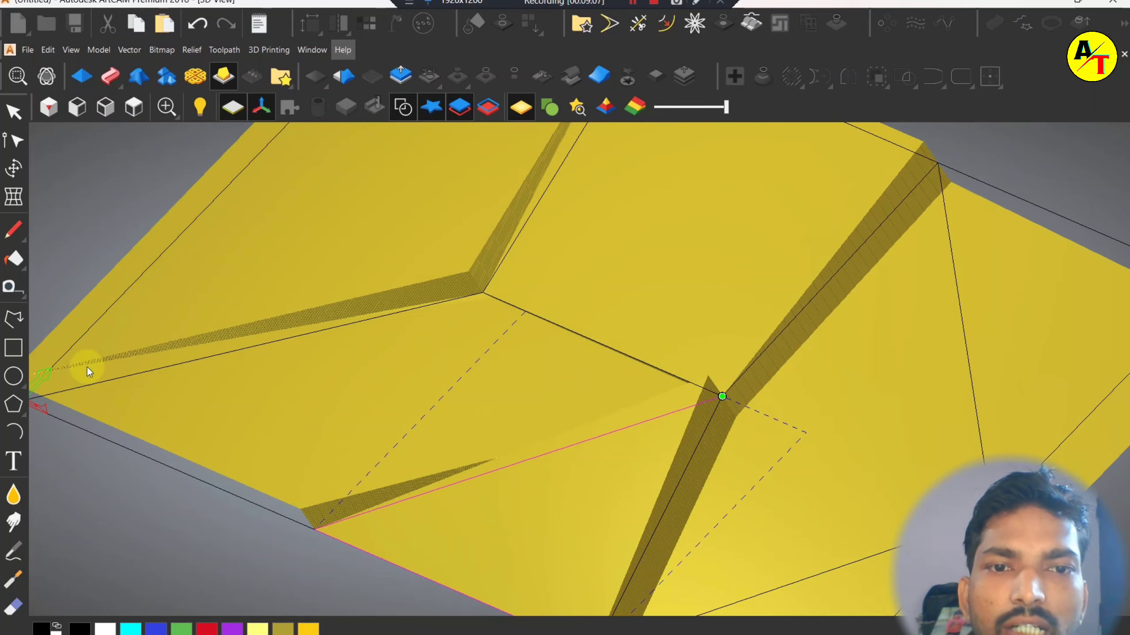
# - Place the ArtCAM window beside CorelDRAW and examine the tile edges in the wall-panel photo against the relief
pyautogui.moveTo(387, 451); pyautogui.dragTo(663, 382)
pyautogui.moveTo(766, 1); pyautogui.dragTo(376, 15)
pyautogui.scroll(1, 978, 307)
pyautogui.scroll(1, 978, 306)
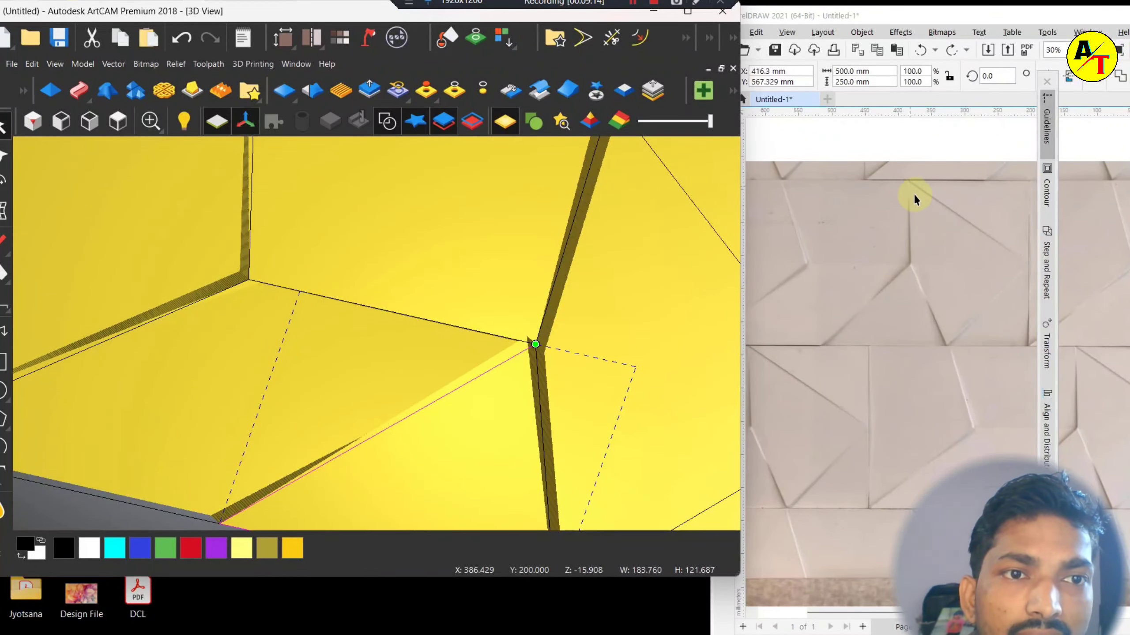
pyautogui.scroll(1, 936, 238)
pyautogui.moveTo(962, 297); pyautogui.dragTo(906, 333, button='middle')
pyautogui.scroll(-2, 879, 371)
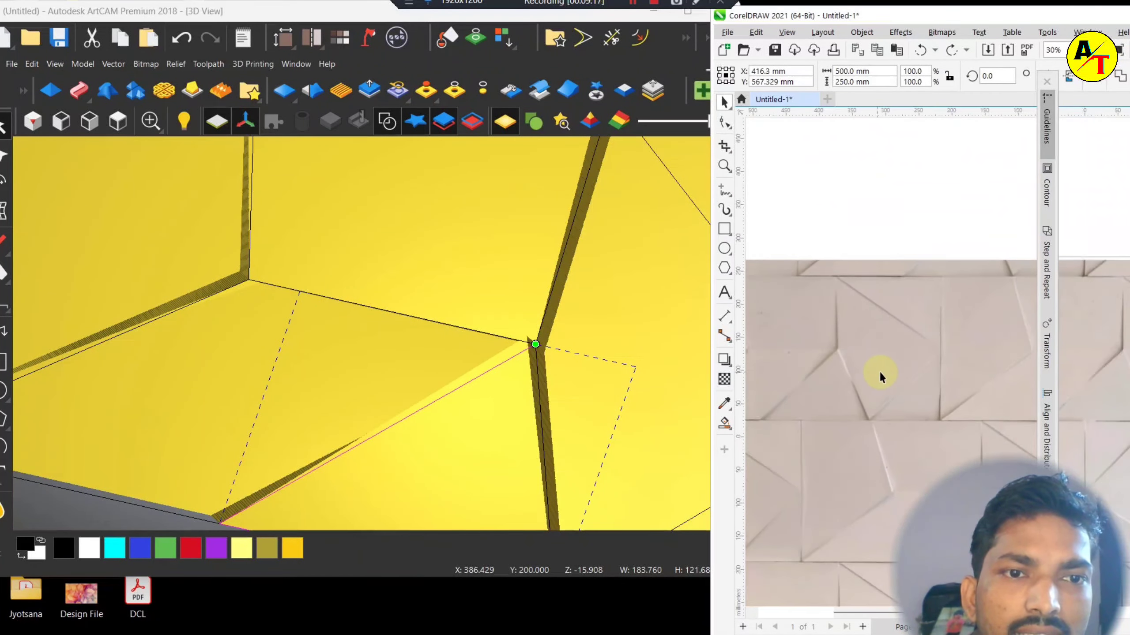
pyautogui.scroll(2, 845, 337)
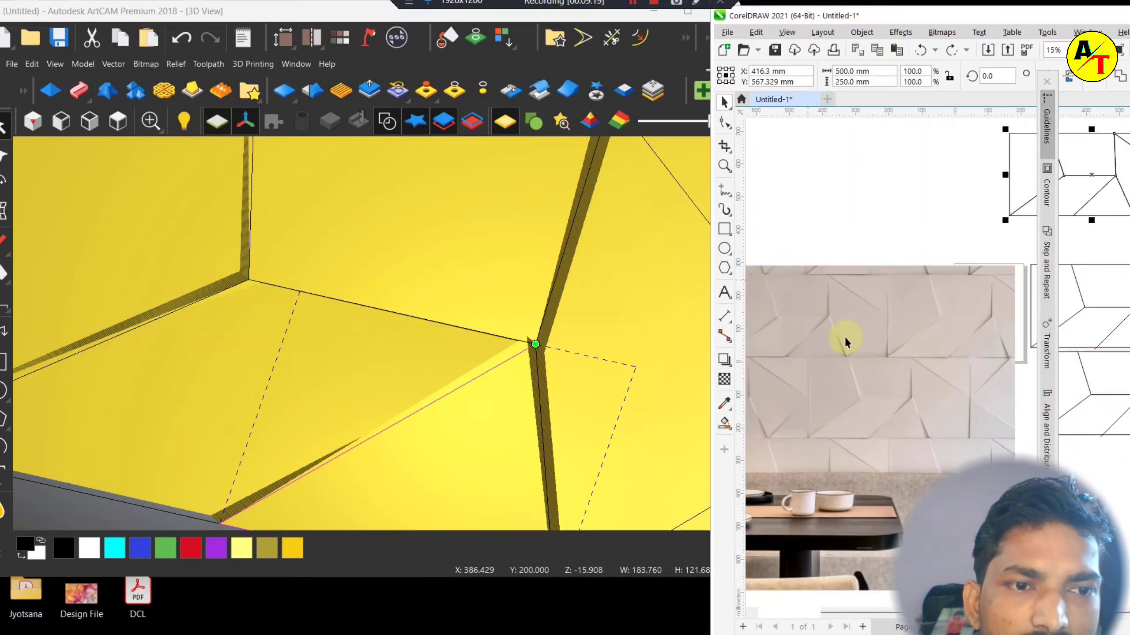
pyautogui.scroll(1, 947, 432)
pyautogui.scroll(1, 992, 445)
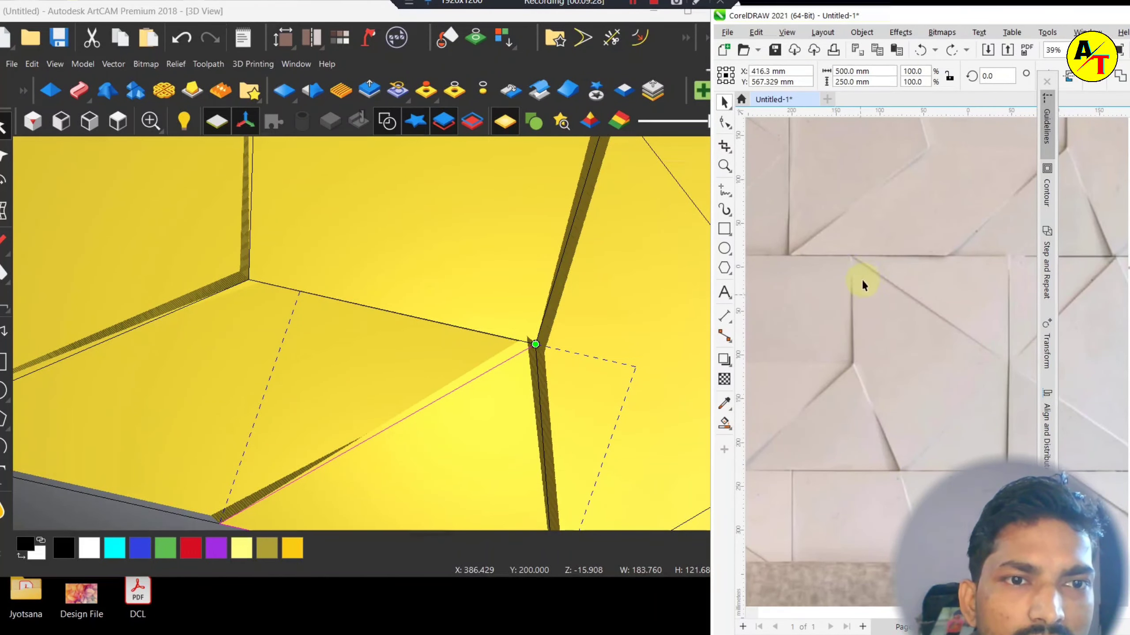
# - View the relief in ArtCAM from above and select the four-sided piece in the right half of the tile
pyautogui.click(118, 121)
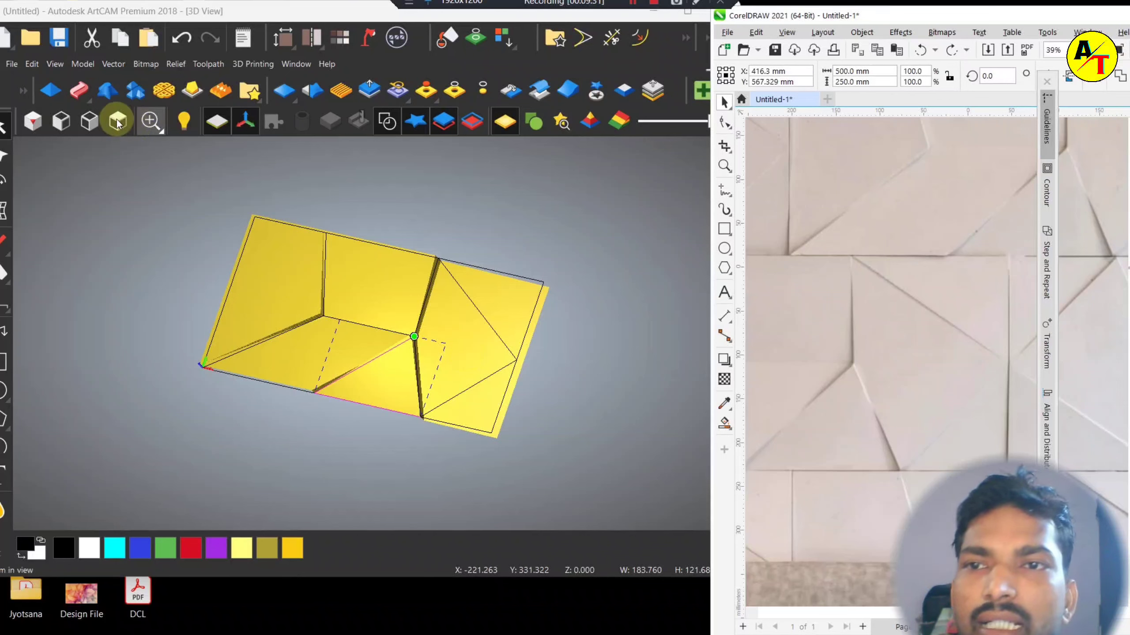
pyautogui.click(468, 299)
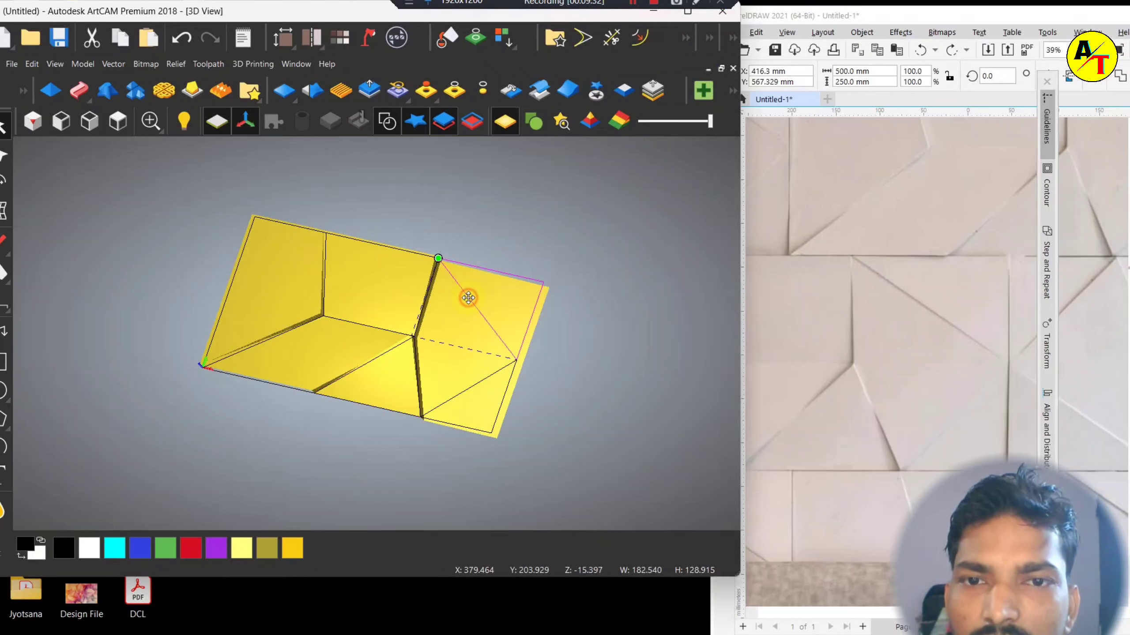
pyautogui.click(459, 359)
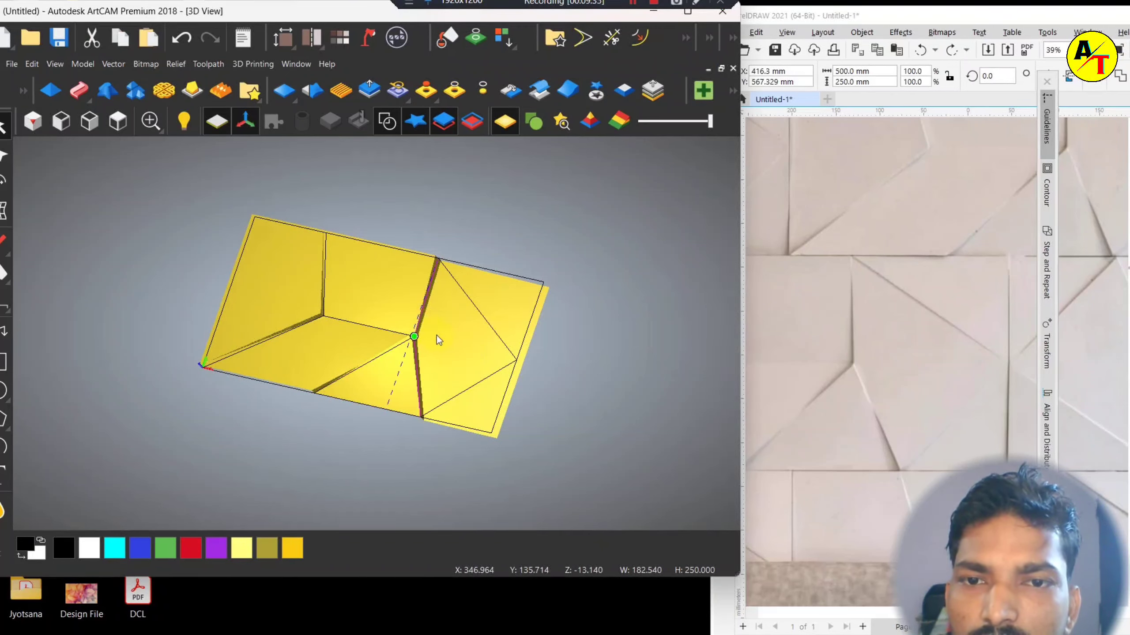
pyautogui.scroll(2, 444, 348)
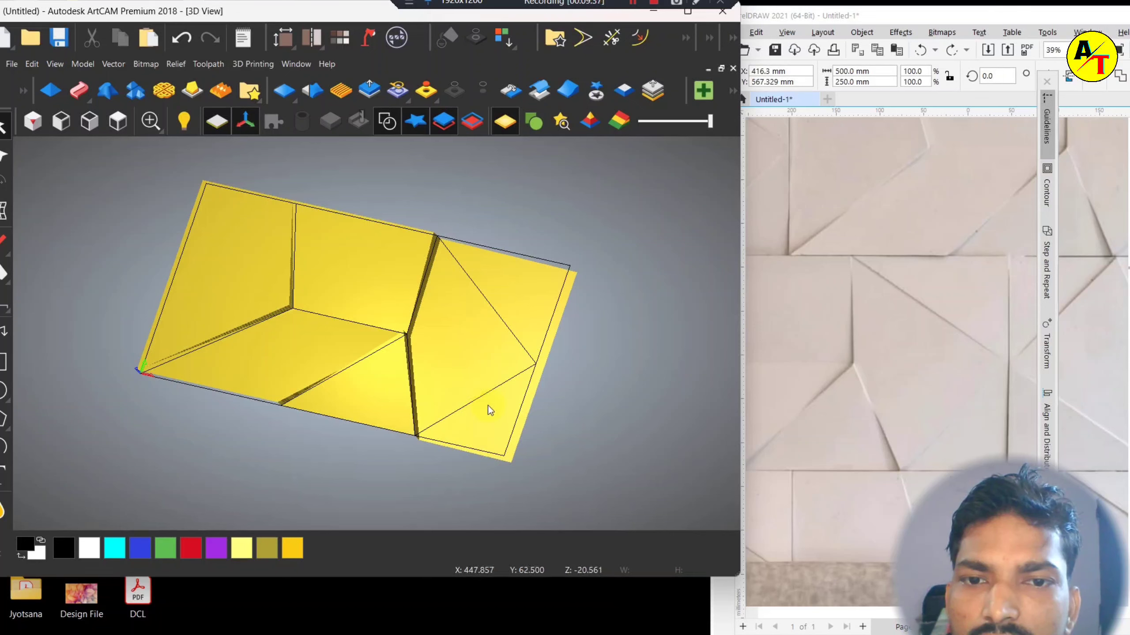
pyautogui.click(468, 387)
pyautogui.click(517, 412)
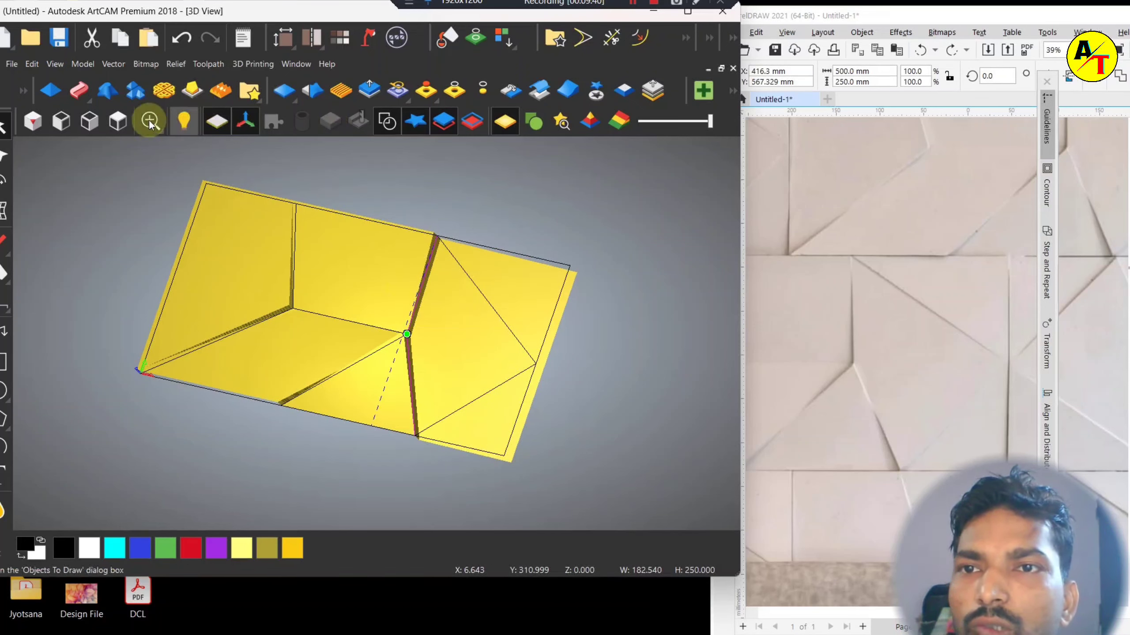
pyautogui.click(118, 121)
pyautogui.scroll(-1, 430, 320)
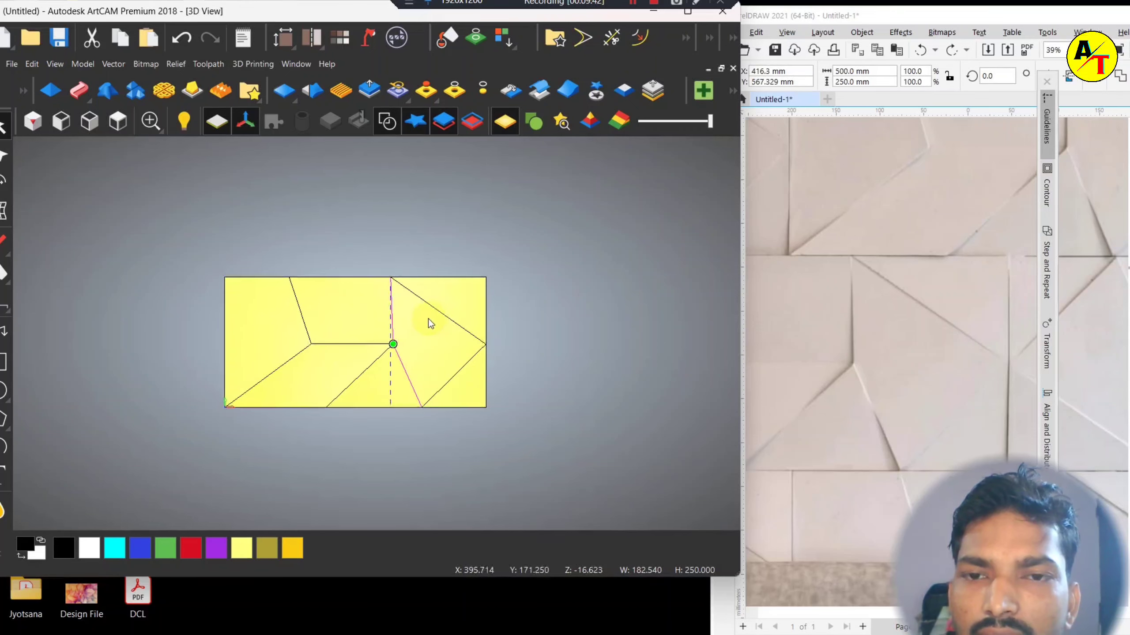
pyautogui.moveTo(394, 345); pyautogui.dragTo(397, 282)
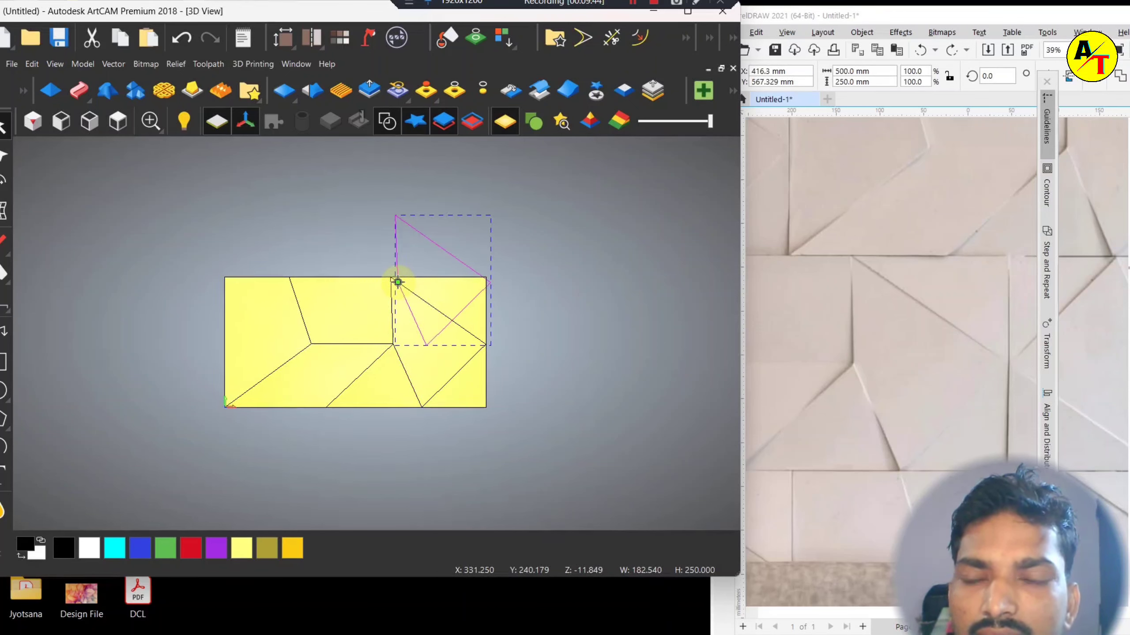
# - Start an angled plane on the four-sided piece with the first point at X 373.395, Y 250 and the second at X 377.289, Y 0
pyautogui.click(192, 90)
pyautogui.click(588, 390)
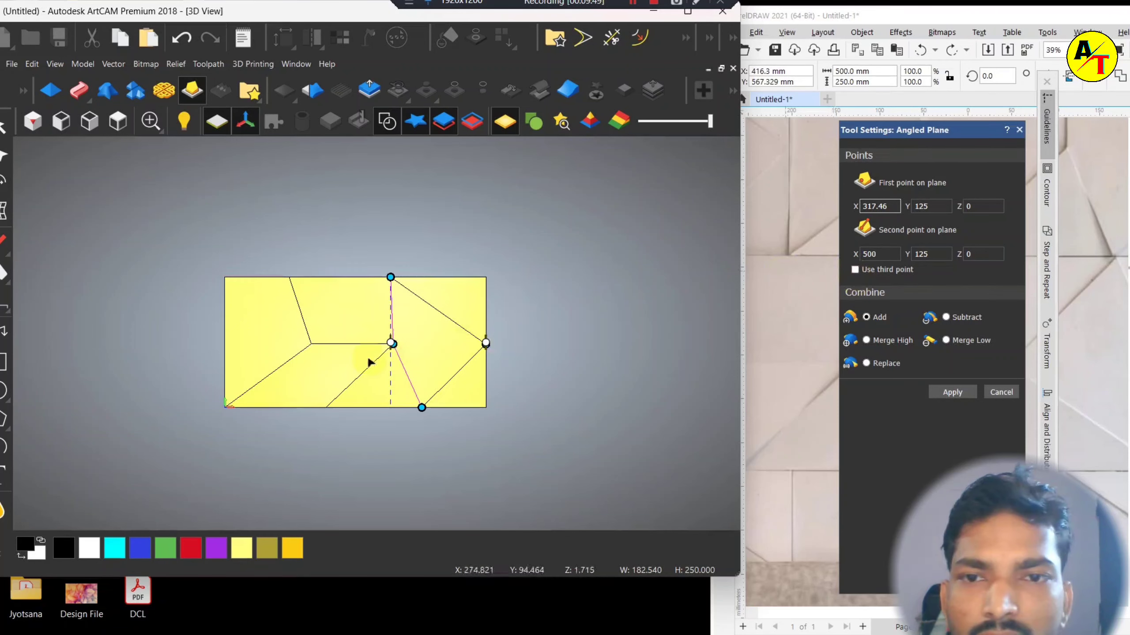
pyautogui.scroll(3, 382, 361)
pyautogui.scroll(-2, 364, 309)
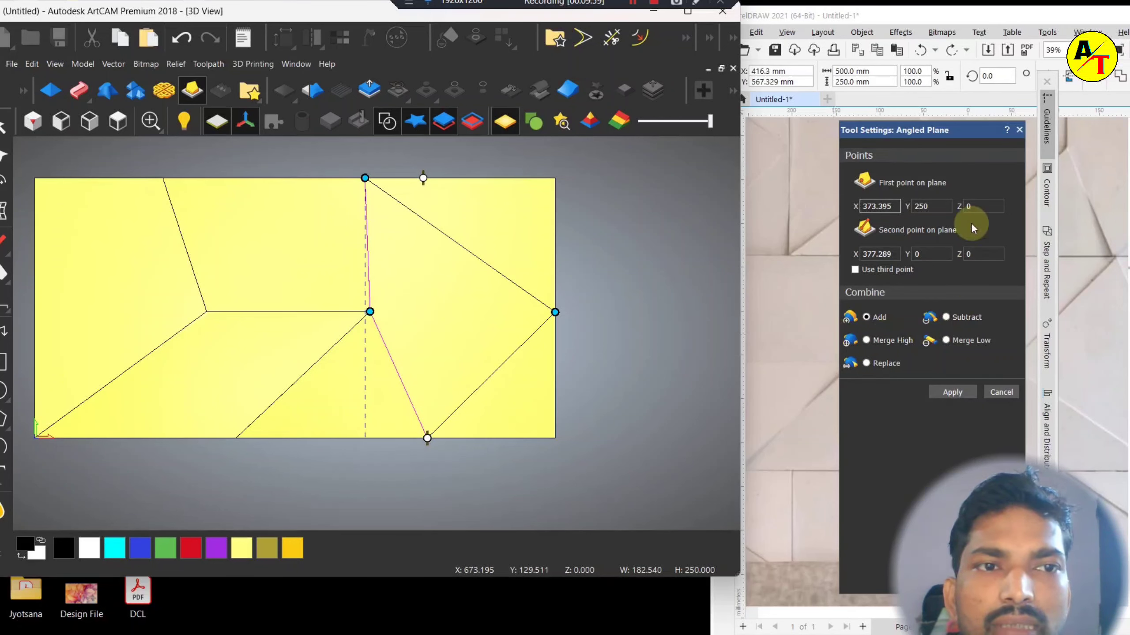
# - Set the first point's Z height to 12, choose Merge High and check the four-sided piece's slope at an angle
pyautogui.click(982, 207)
pyautogui.write('1')
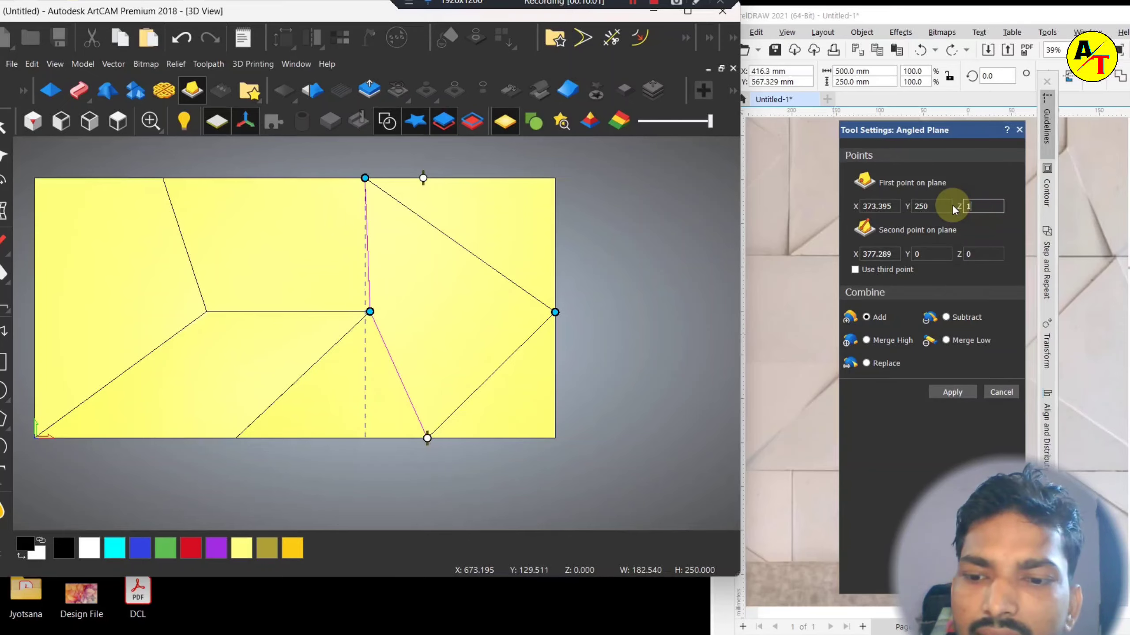
pyautogui.write('2')
pyautogui.click(866, 339)
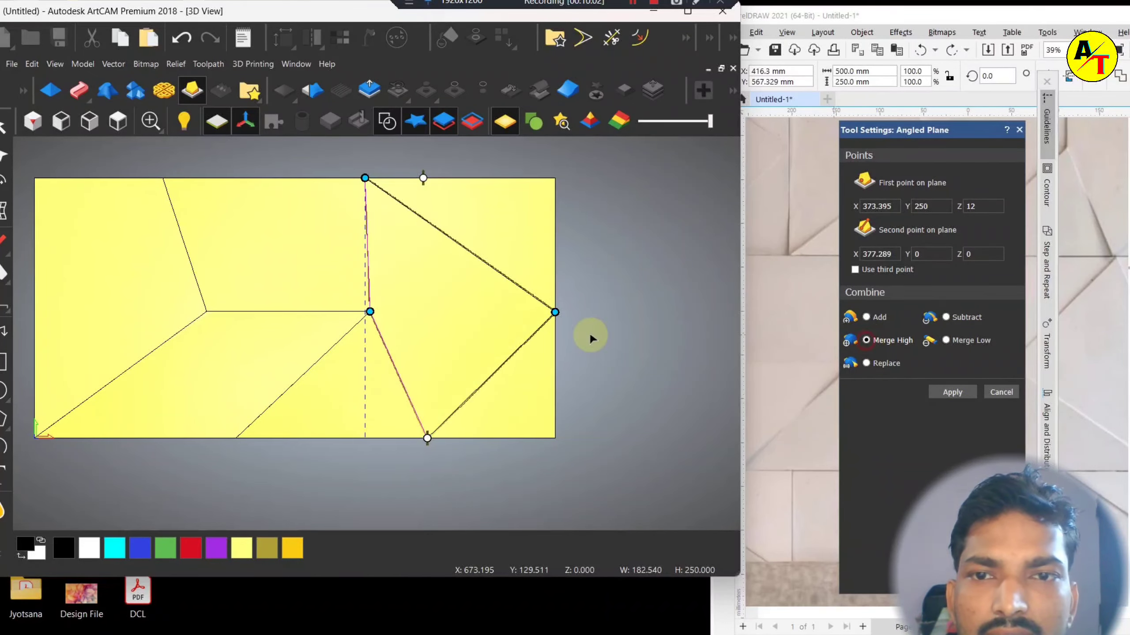
pyautogui.moveTo(591, 339); pyautogui.dragTo(627, 212)
pyautogui.moveTo(608, 264); pyautogui.dragTo(535, 247)
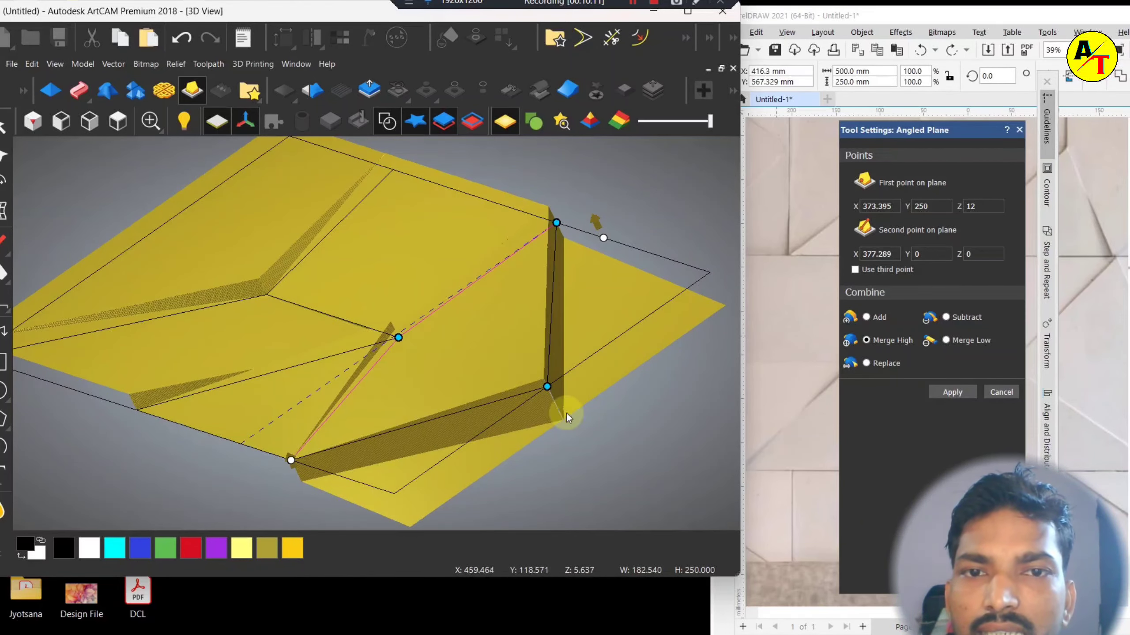
# - Try applying the four-sided piece's angled plane with the first point's Z height set to 0
pyautogui.moveTo(567, 415); pyautogui.dragTo(596, 387)
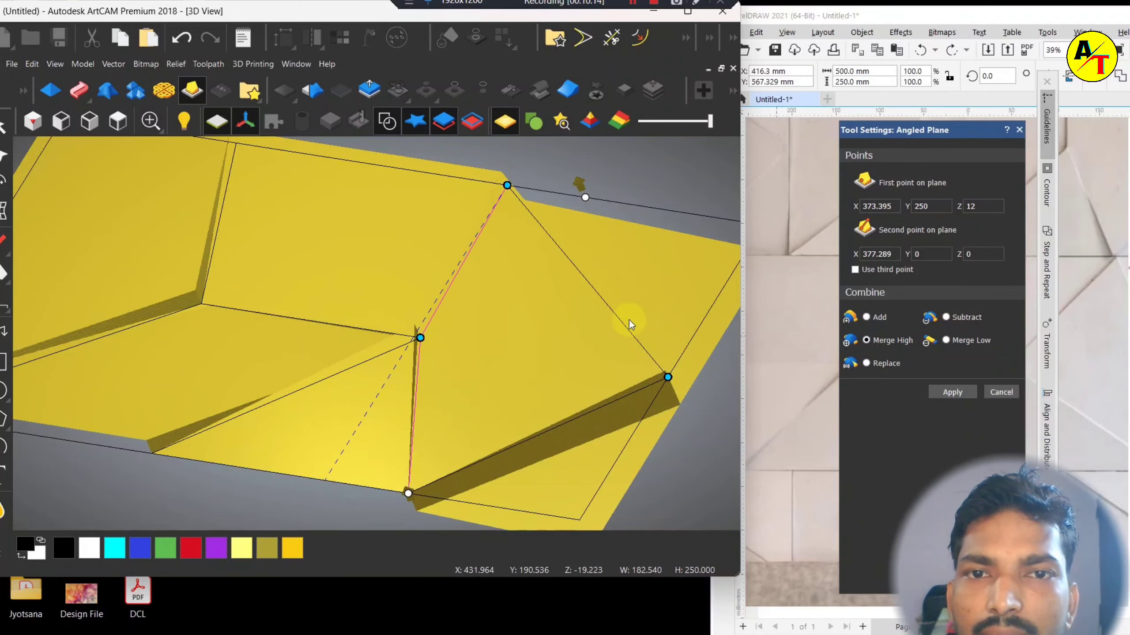
pyautogui.moveTo(629, 321); pyautogui.dragTo(538, 469)
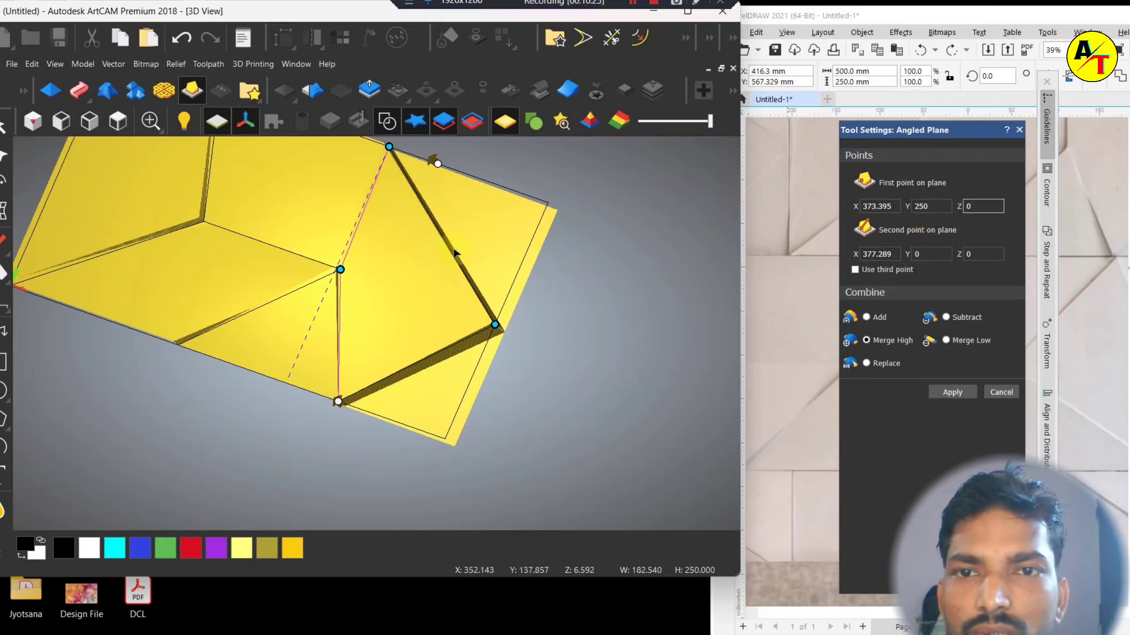
pyautogui.click(945, 396)
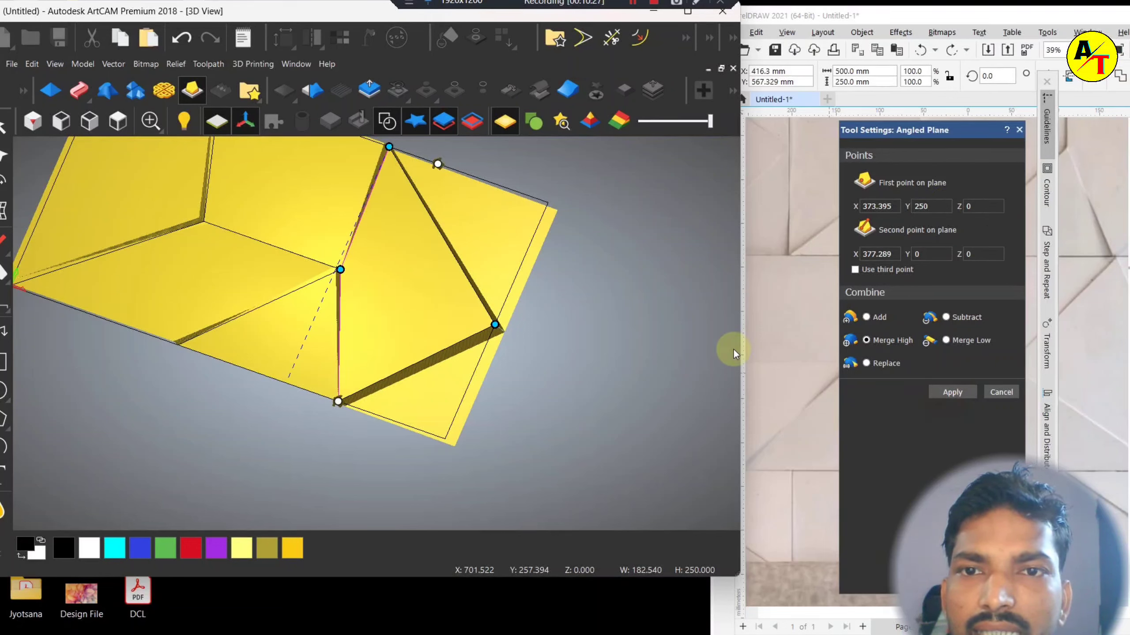
pyautogui.moveTo(399, 309)
pyautogui.mouseDown()
pyautogui.moveTo(507, 162)
pyautogui.moveTo(412, 327)
pyautogui.moveTo(378, 263)
pyautogui.moveTo(384, 320)
pyautogui.mouseUp()
pyautogui.scroll(5, 382, 314)
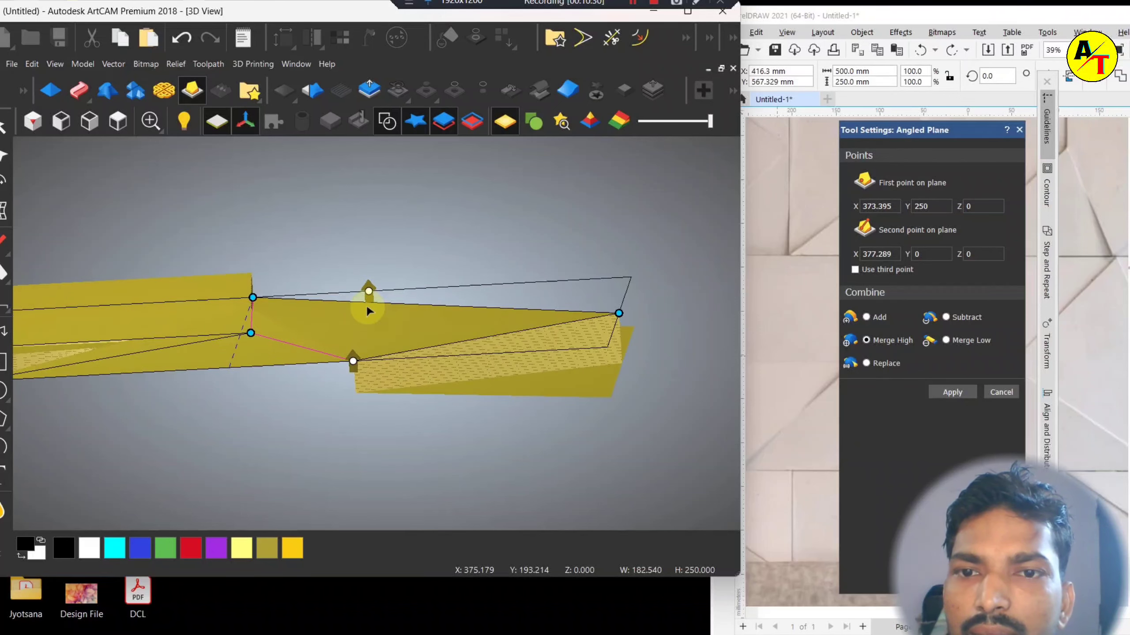
# - Set the first point's Z height to 12 and apply the angled plane to the four-sided piece
pyautogui.click(967, 206)
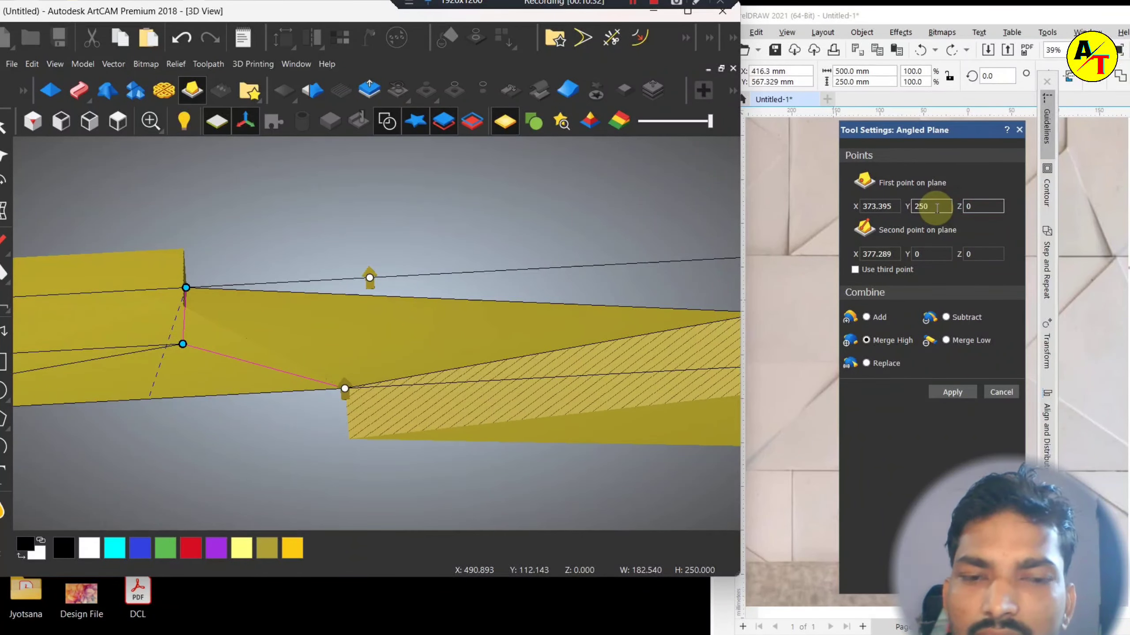
pyautogui.write('12')
pyautogui.click(942, 395)
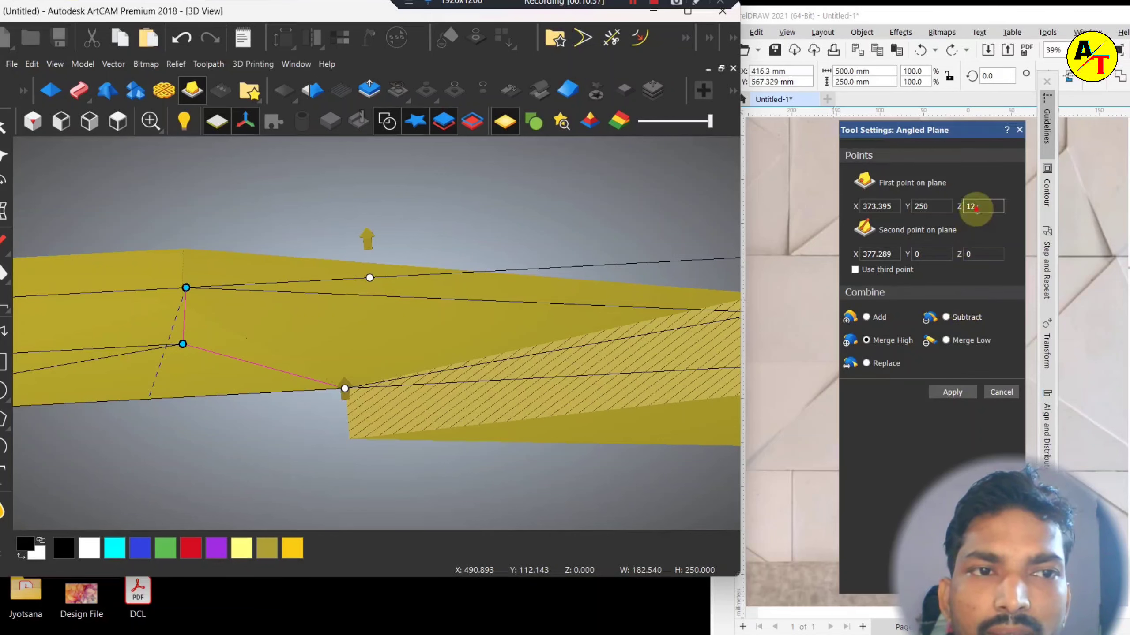
# - Apply a second slope to the four-sided piece with the first point's Z at 0 and the second point's Z at 12, and finish the plane
pyautogui.doubleClick(976, 208)
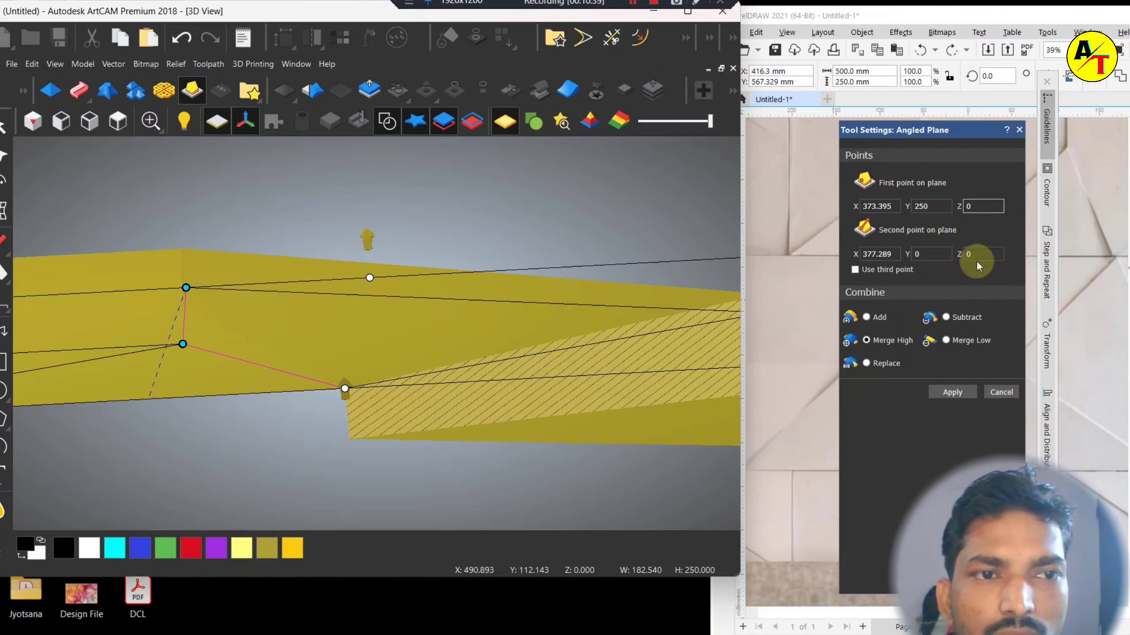
pyautogui.write('2')
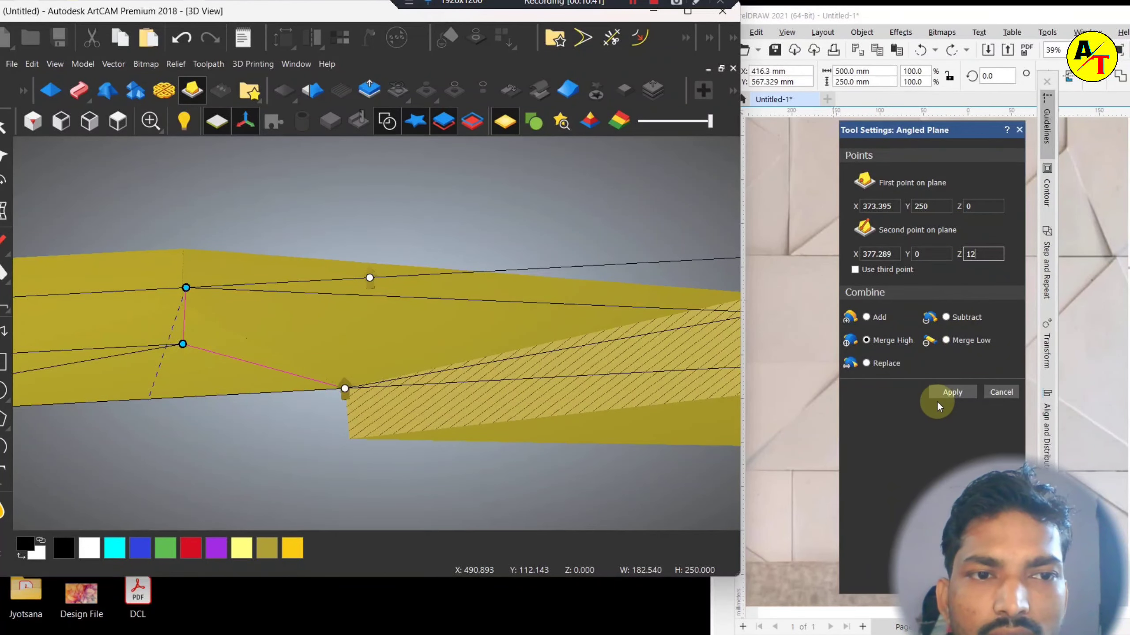
pyautogui.click(932, 392)
pyautogui.moveTo(365, 398); pyautogui.dragTo(205, 331)
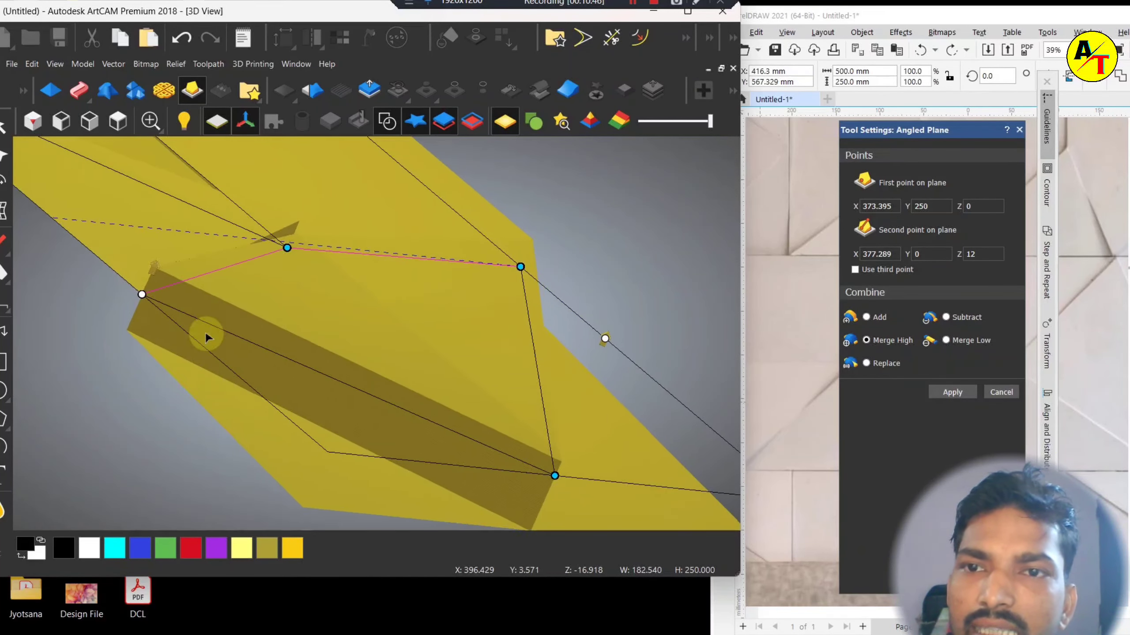
pyautogui.click(1002, 391)
# - Compare the tile edges in the CorelDRAW wall-panel photo with the right-hand pieces of the ArtCAM relief
pyautogui.click(117, 129)
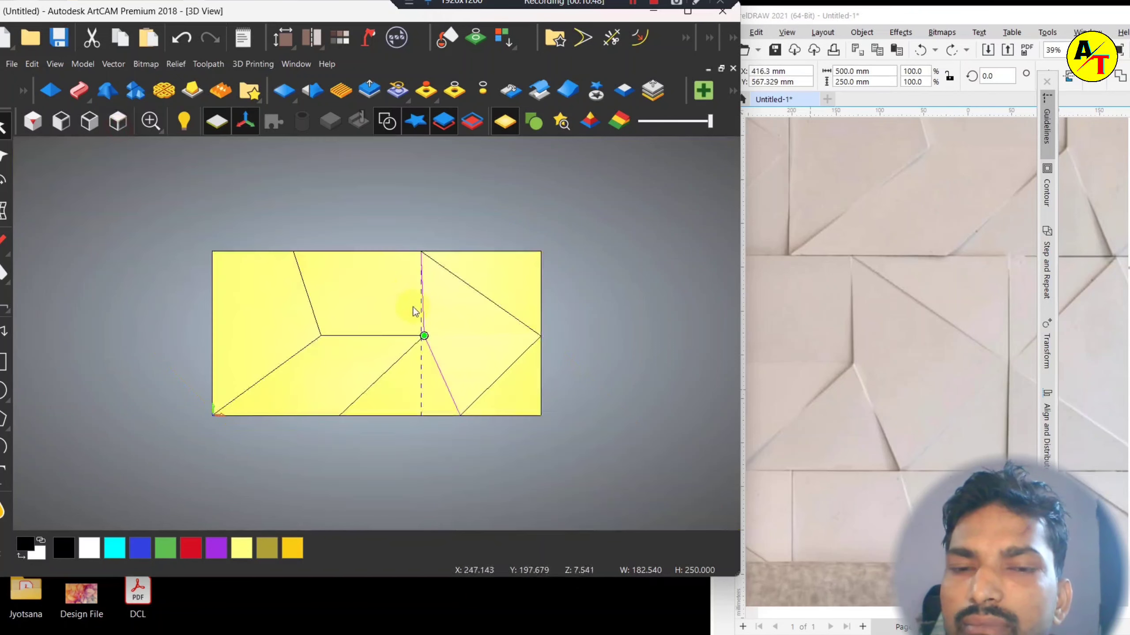
pyautogui.scroll(-3, 580, 333)
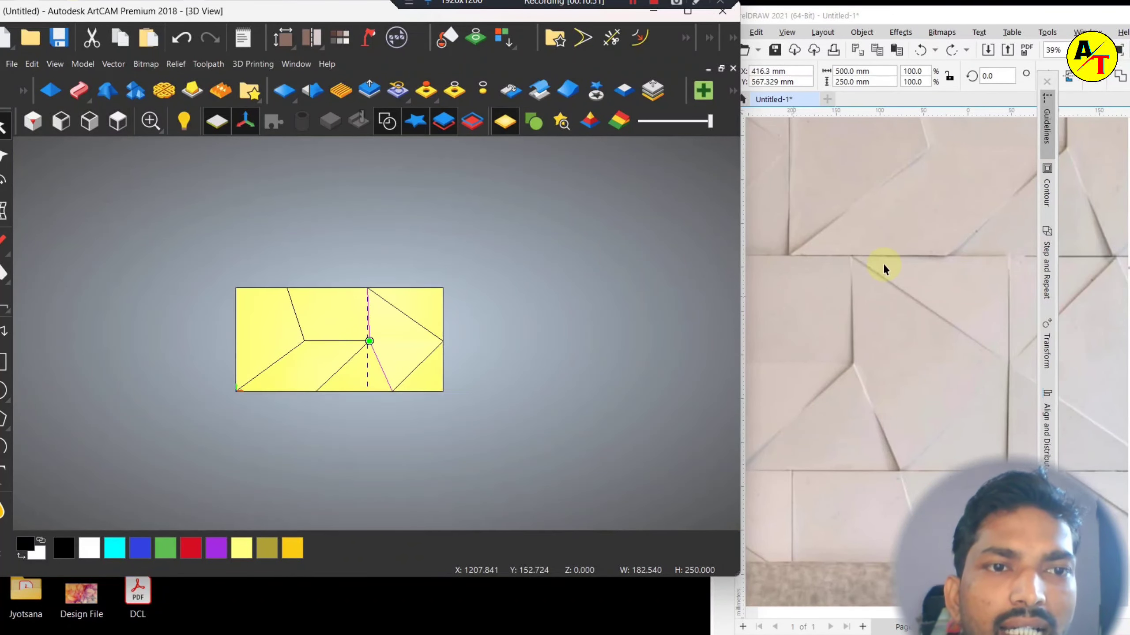
pyautogui.click(887, 266)
pyautogui.scroll(-3, 890, 265)
pyautogui.scroll(-2, 917, 276)
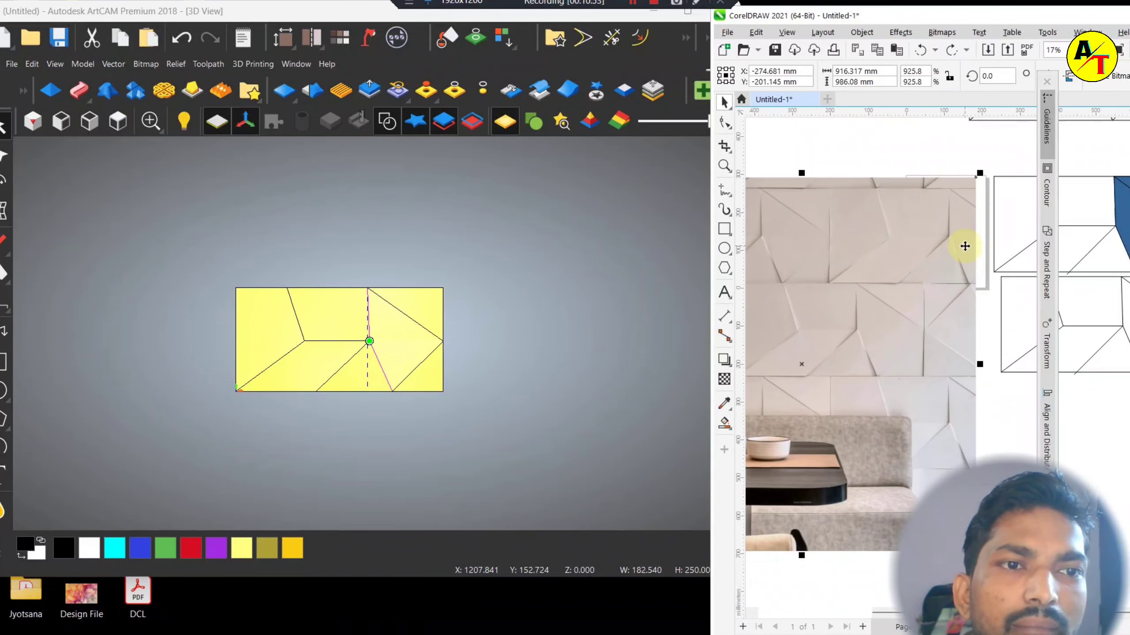
pyautogui.scroll(5, 817, 222)
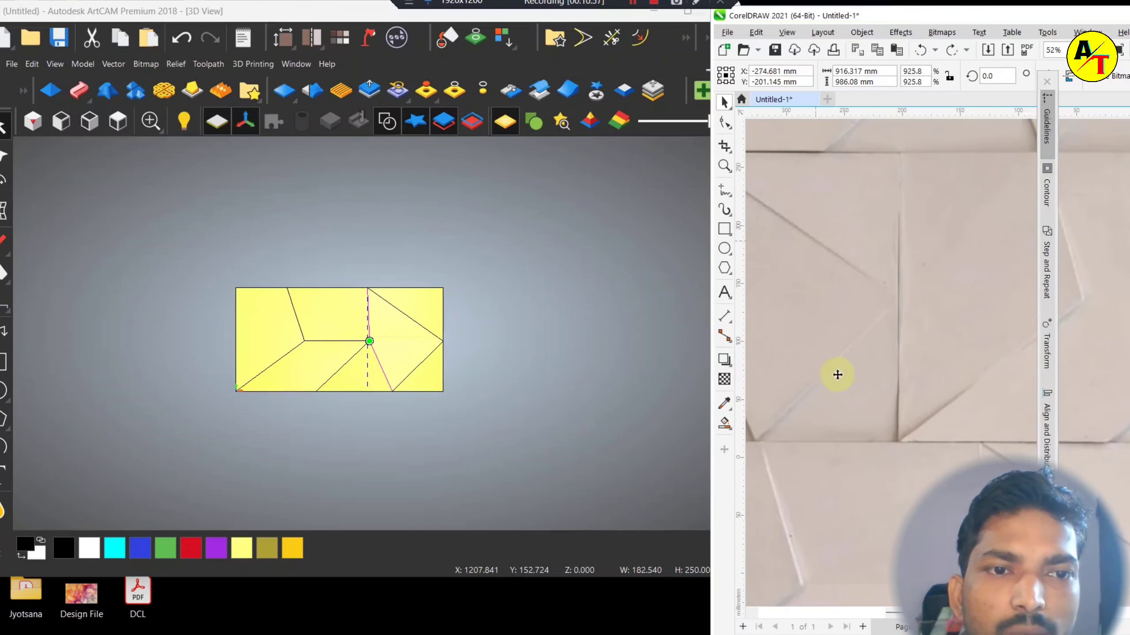
pyautogui.moveTo(468, 333); pyautogui.dragTo(391, 352)
pyautogui.scroll(5, 398, 346)
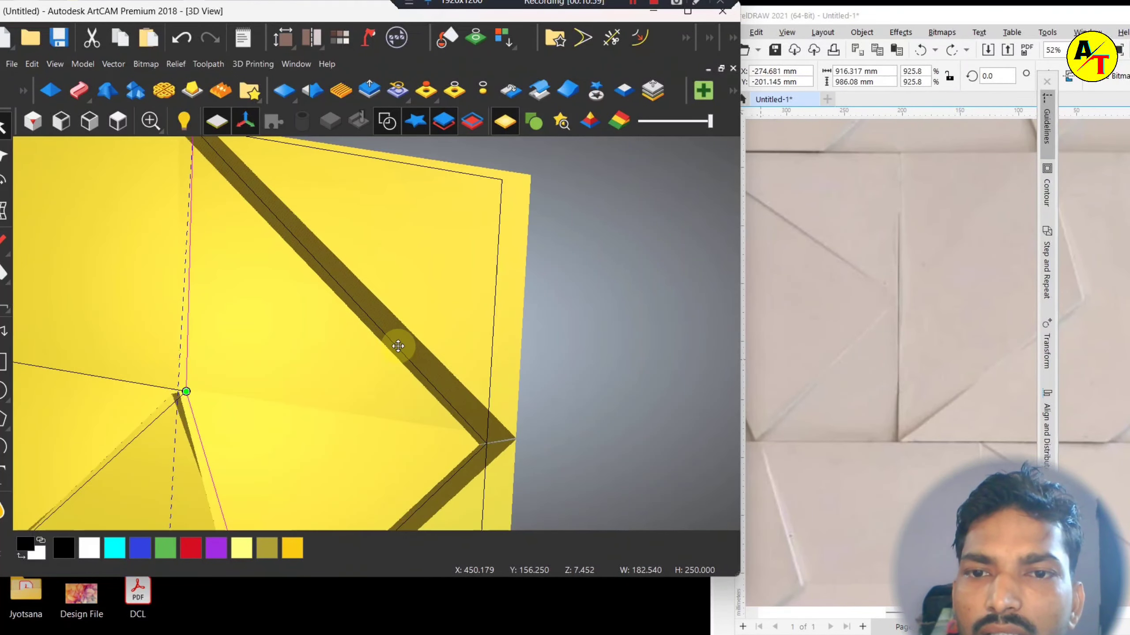
pyautogui.scroll(-6, 359, 311)
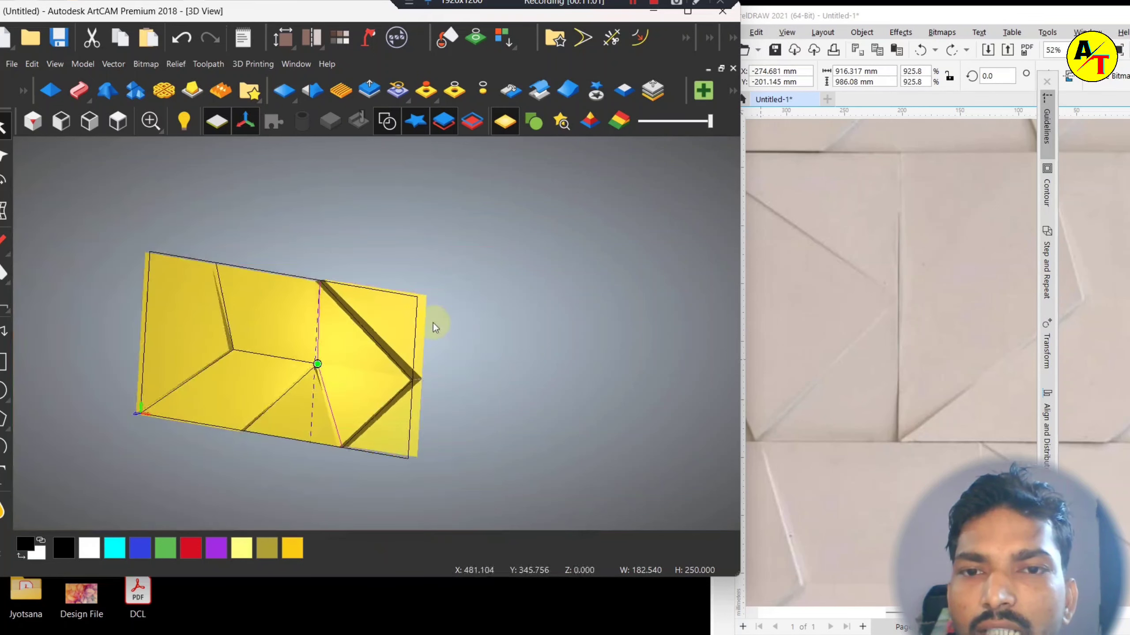
pyautogui.scroll(3, 374, 429)
pyautogui.scroll(2, 374, 428)
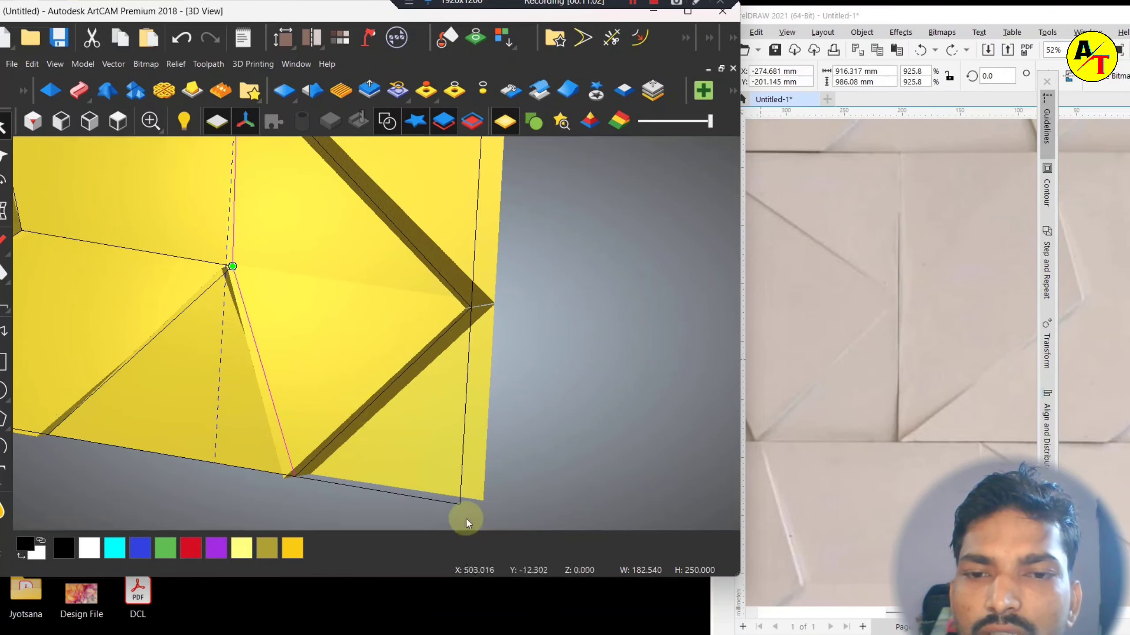
# - Select the upper-right corner triangle of the tile and show it from above in a maximized ArtCAM window
pyautogui.scroll(-2, 431, 452)
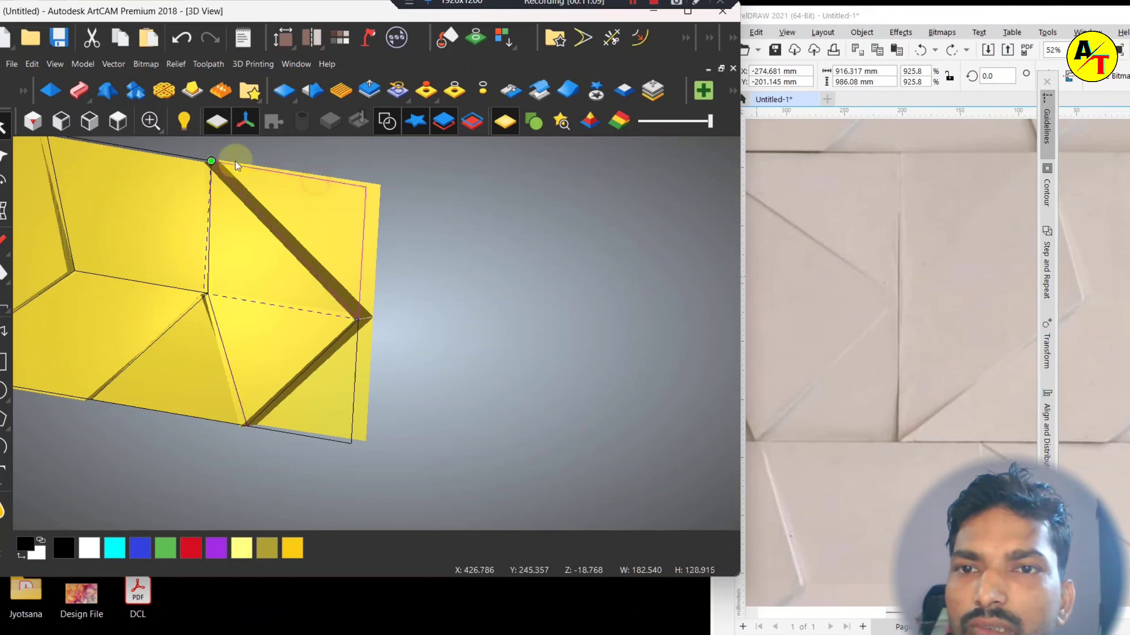
pyautogui.click(118, 121)
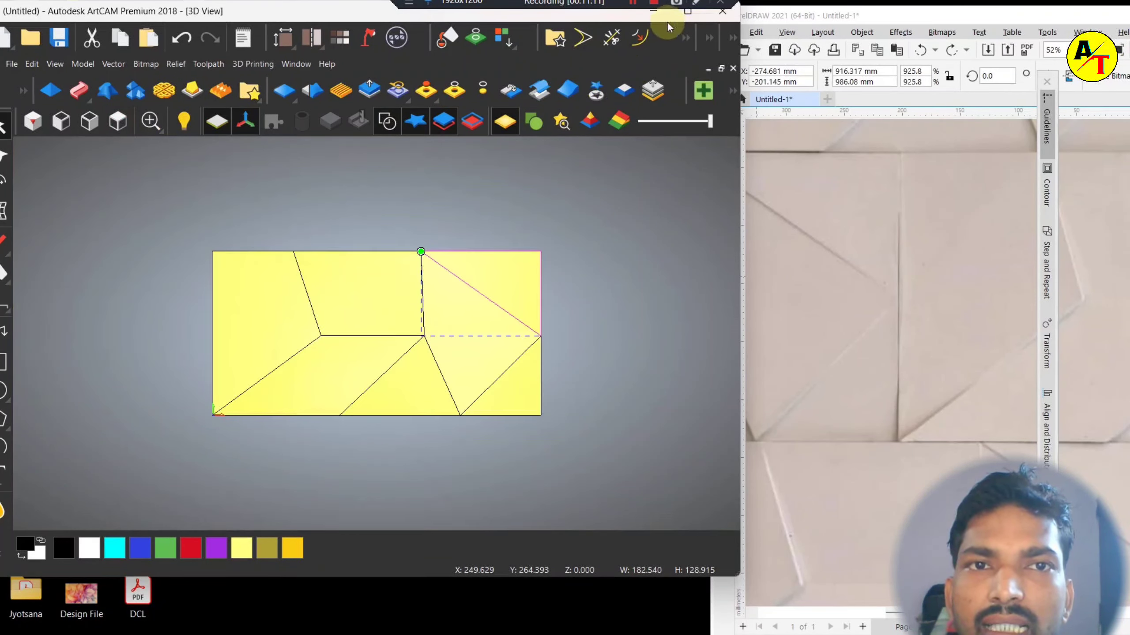
pyautogui.doubleClick(587, 20)
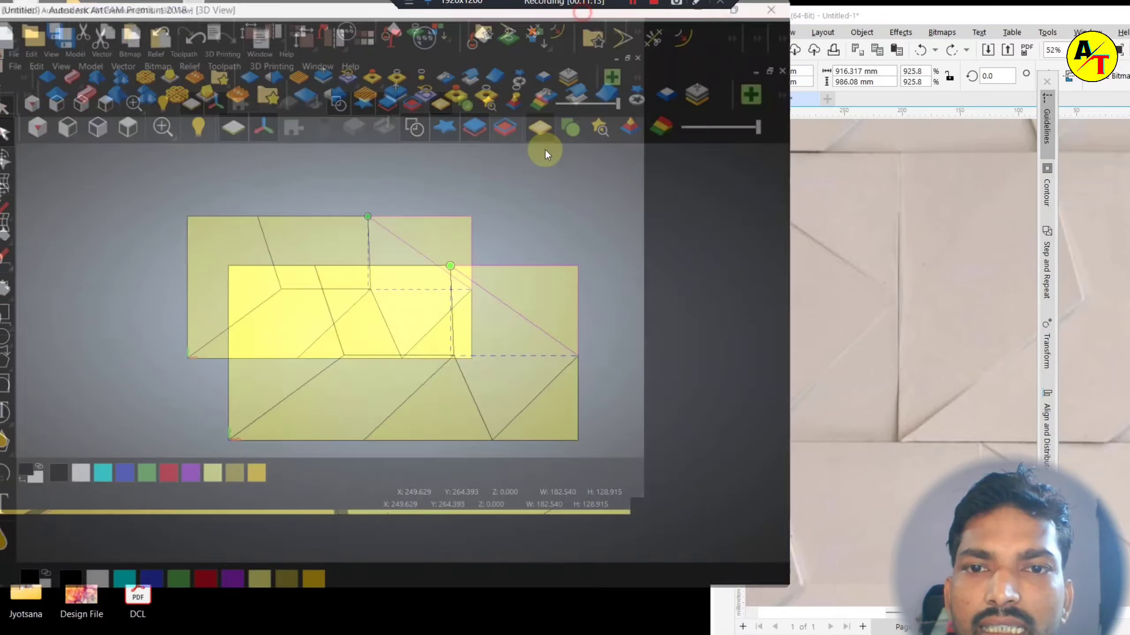
pyautogui.scroll(4, 547, 290)
pyautogui.scroll(-3, 668, 317)
pyautogui.scroll(3, 973, 419)
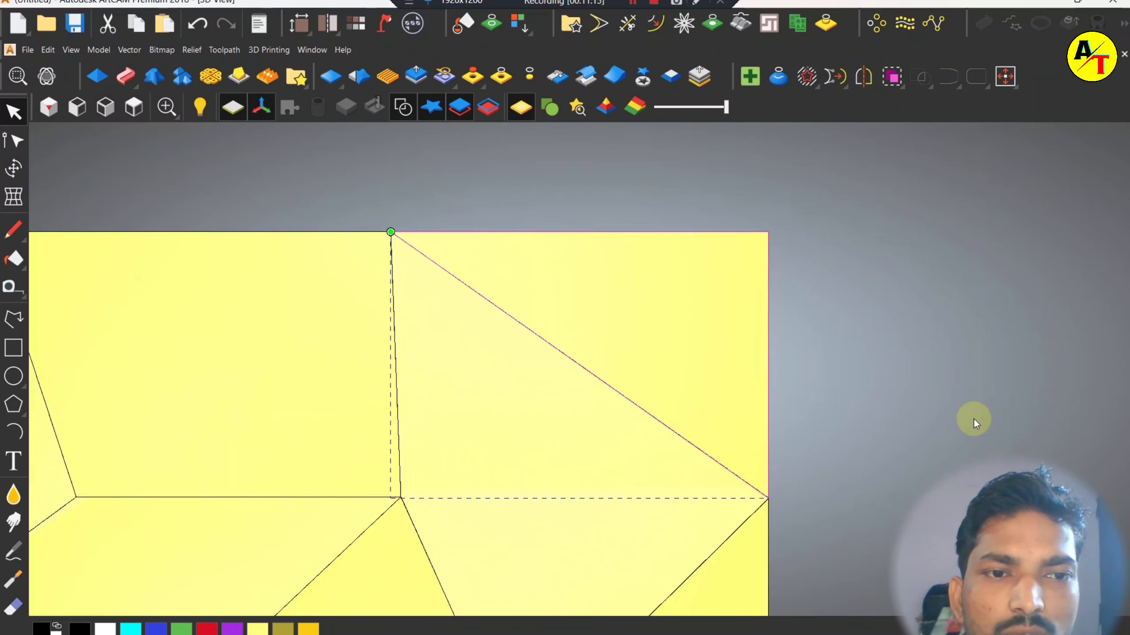
# - Start an angled plane on the upper-right triangle with the first point at X 500, Y 250 and the second at X 394.013, Y 131.859
pyautogui.click(239, 76)
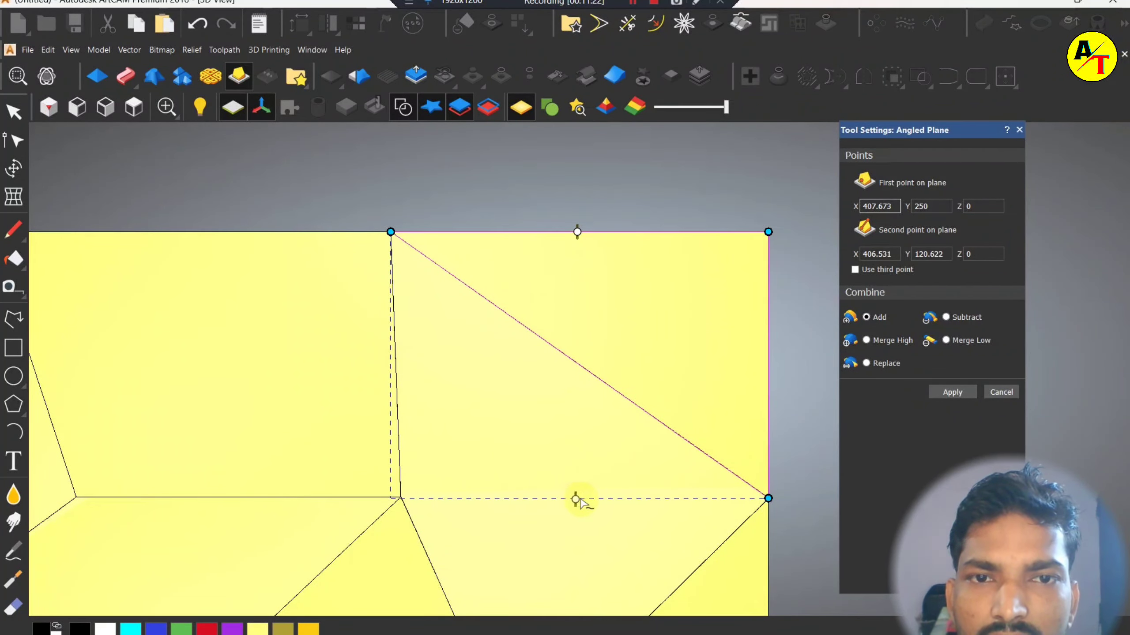
pyautogui.moveTo(769, 411); pyautogui.dragTo(695, 247)
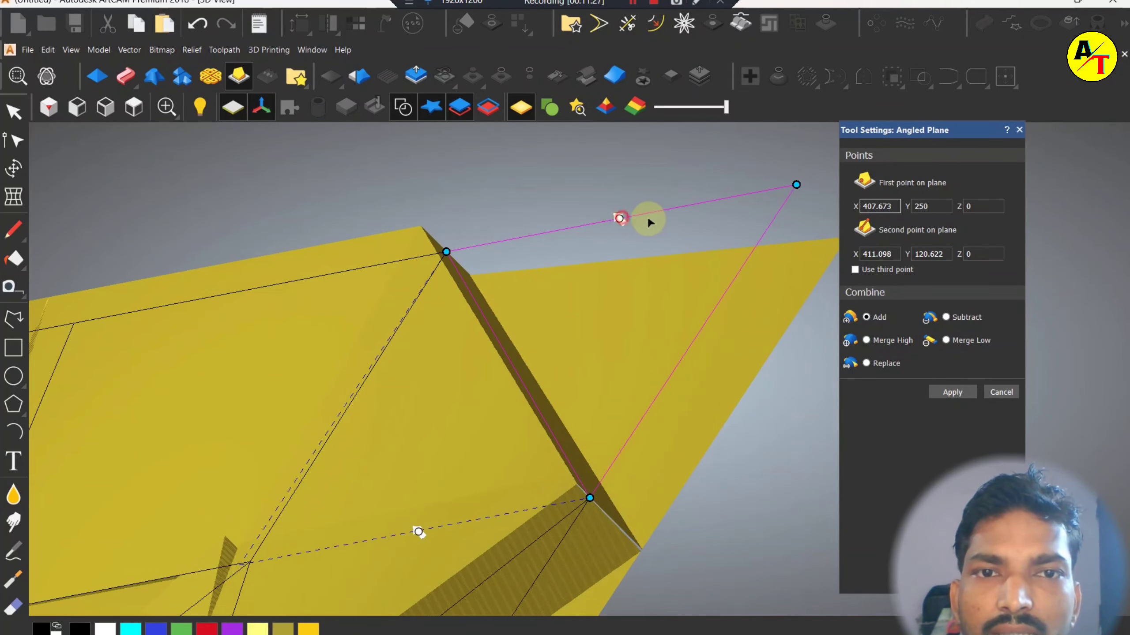
pyautogui.click(133, 106)
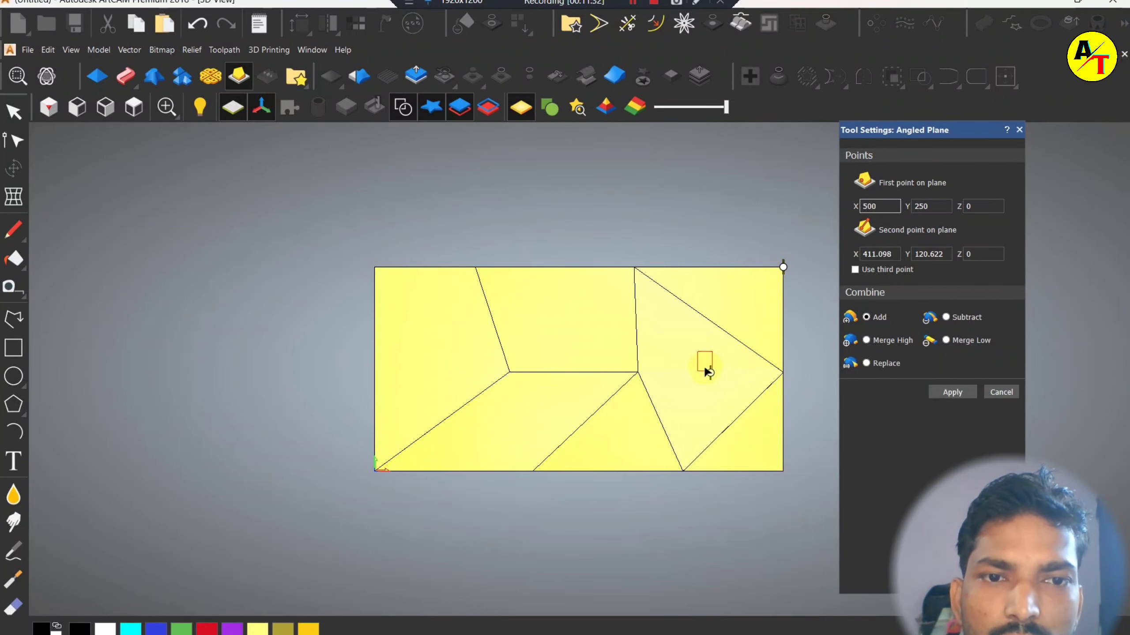
pyautogui.click(783, 316)
pyautogui.moveTo(818, 314); pyautogui.dragTo(828, 274)
pyautogui.scroll(2, 828, 273)
# - Set the first point's Z height to 12 and apply the upper-right triangle's plane with Merge High
pyautogui.click(970, 206)
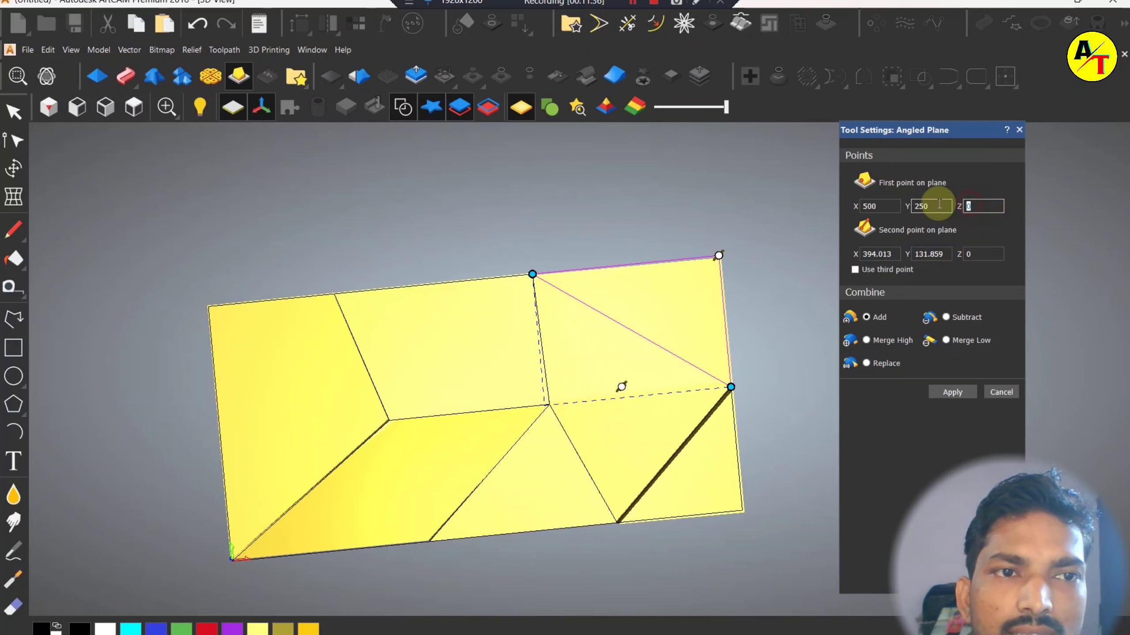
pyautogui.write('12')
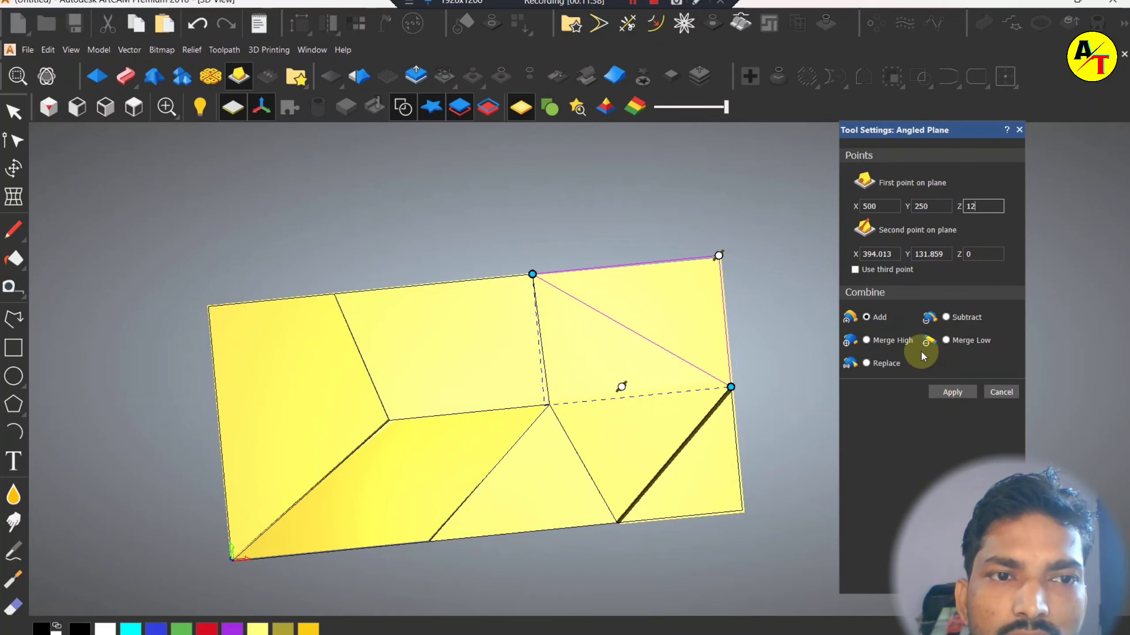
pyautogui.click(885, 341)
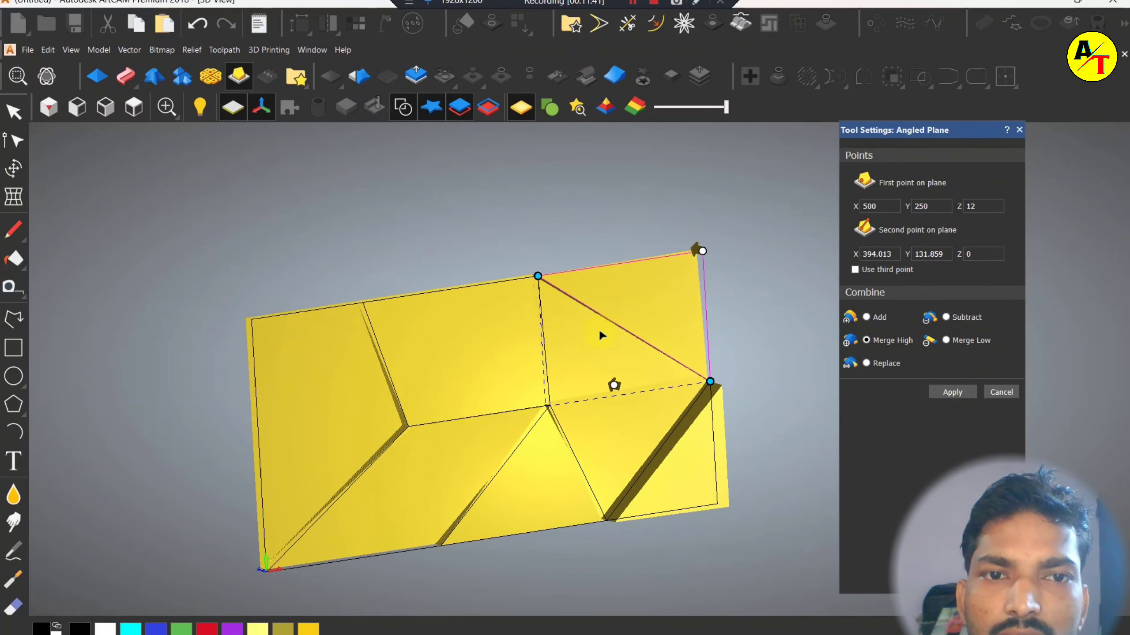
# - Examine the upper-right triangle's slope and neighbouring edges at an angle and from above, and close the plane settings
pyautogui.scroll(4, 599, 328)
pyautogui.moveTo(583, 262); pyautogui.dragTo(418, 248)
pyautogui.scroll(1, 419, 248)
pyautogui.scroll(-5, 565, 445)
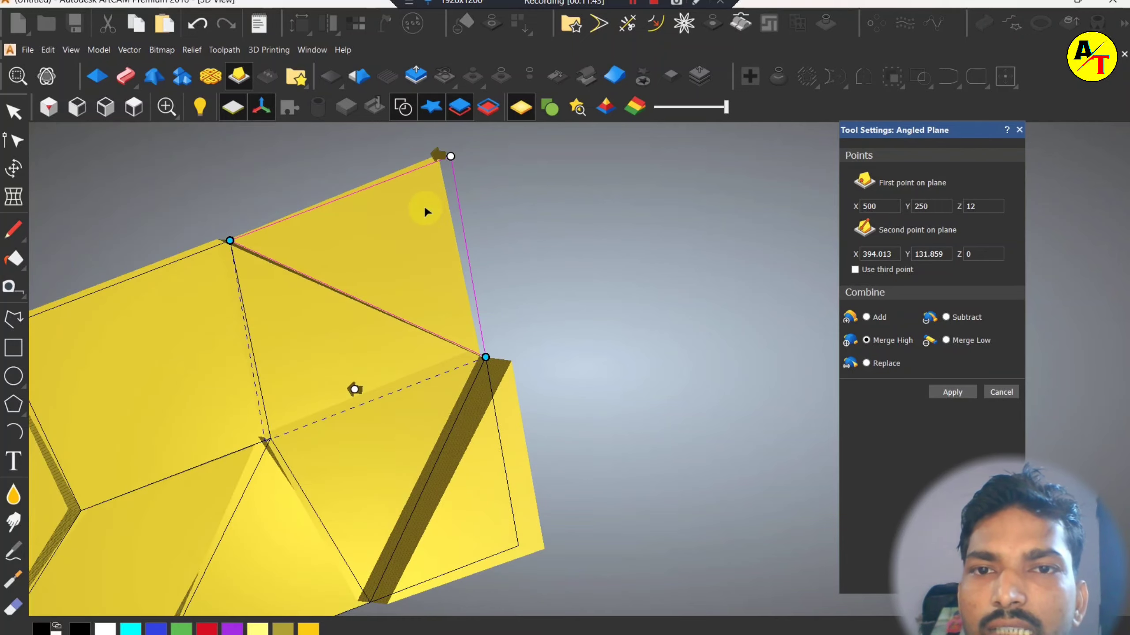
pyautogui.click(134, 108)
pyautogui.scroll(4, 761, 298)
pyautogui.moveTo(760, 300); pyautogui.dragTo(759, 157)
pyautogui.scroll(3, 775, 252)
pyautogui.moveTo(584, 320); pyautogui.dragTo(180, 139)
pyautogui.click(134, 107)
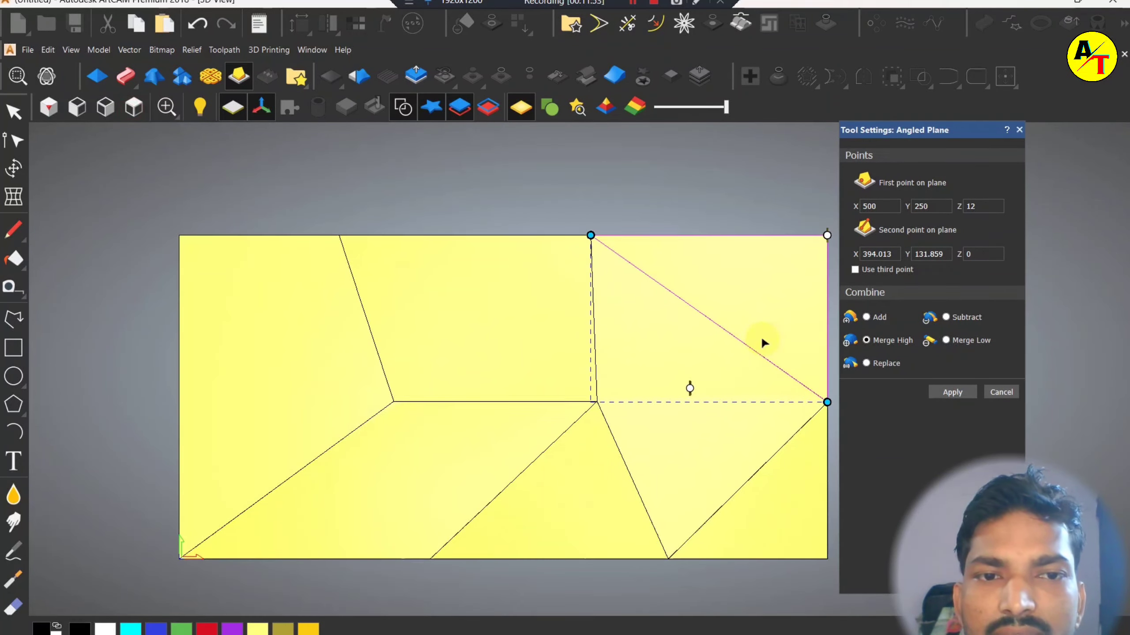
pyautogui.click(990, 392)
# - Start an angled plane on the lower-right corner triangle with the first point at X 379.617, Y 119.669 and the second at X 500, Y 0
pyautogui.scroll(-2, 624, 307)
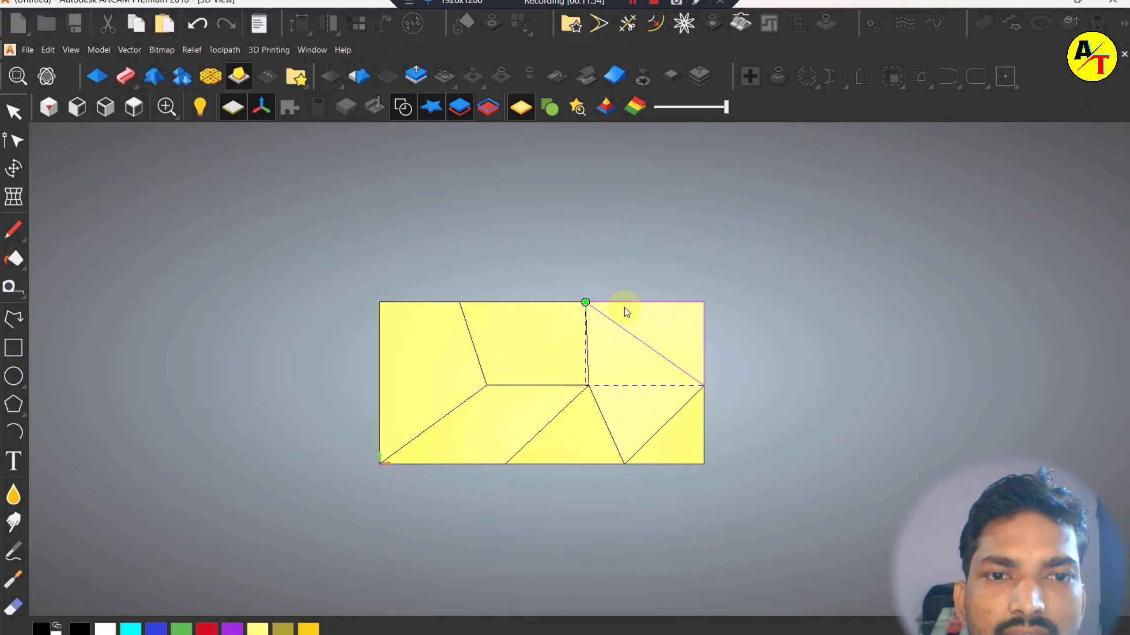
pyautogui.scroll(2, 664, 425)
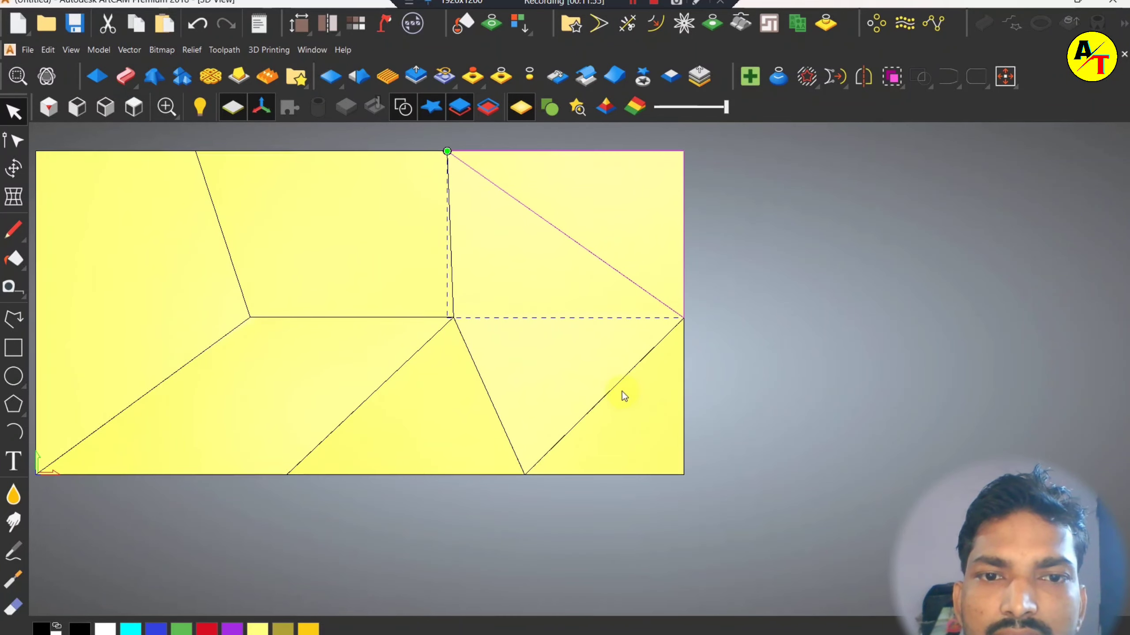
pyautogui.click(684, 420)
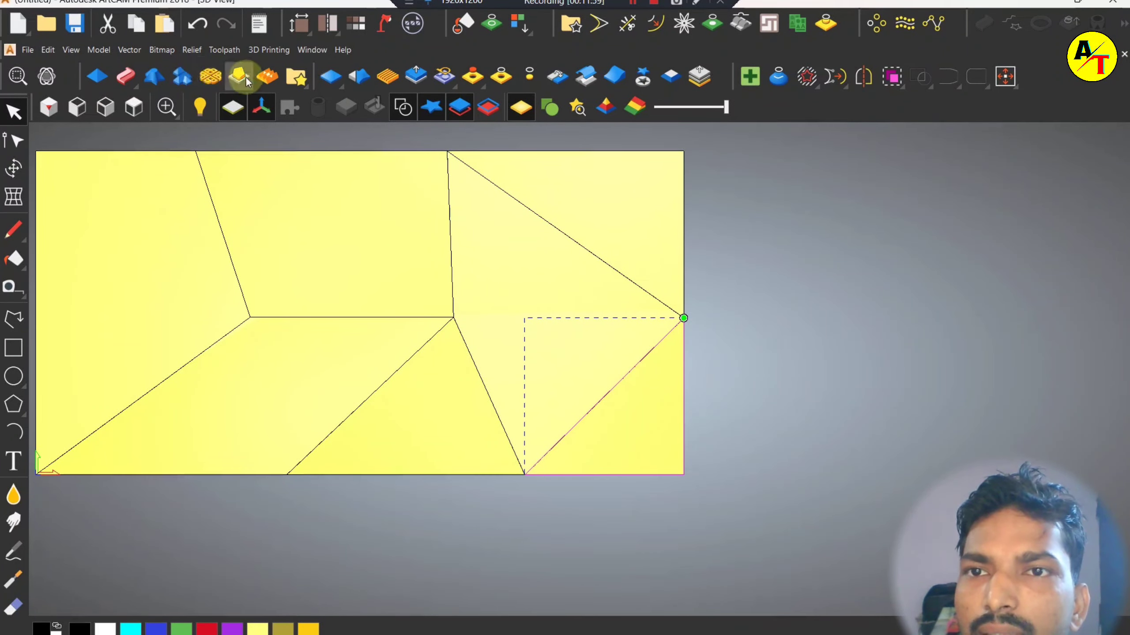
pyautogui.click(565, 358)
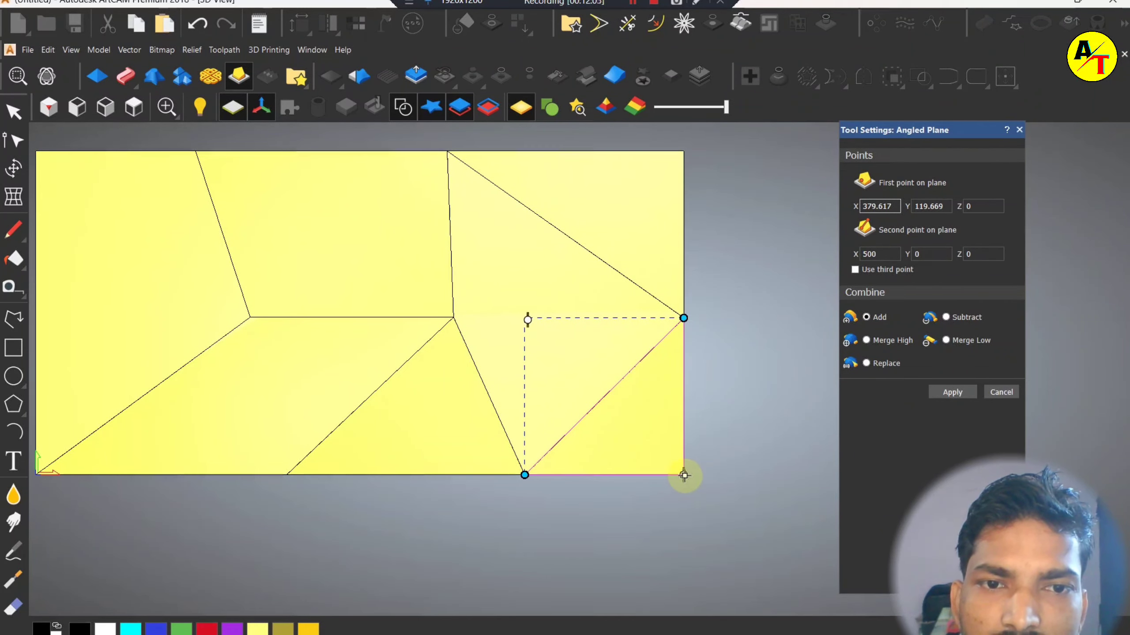
pyautogui.scroll(2, 684, 475)
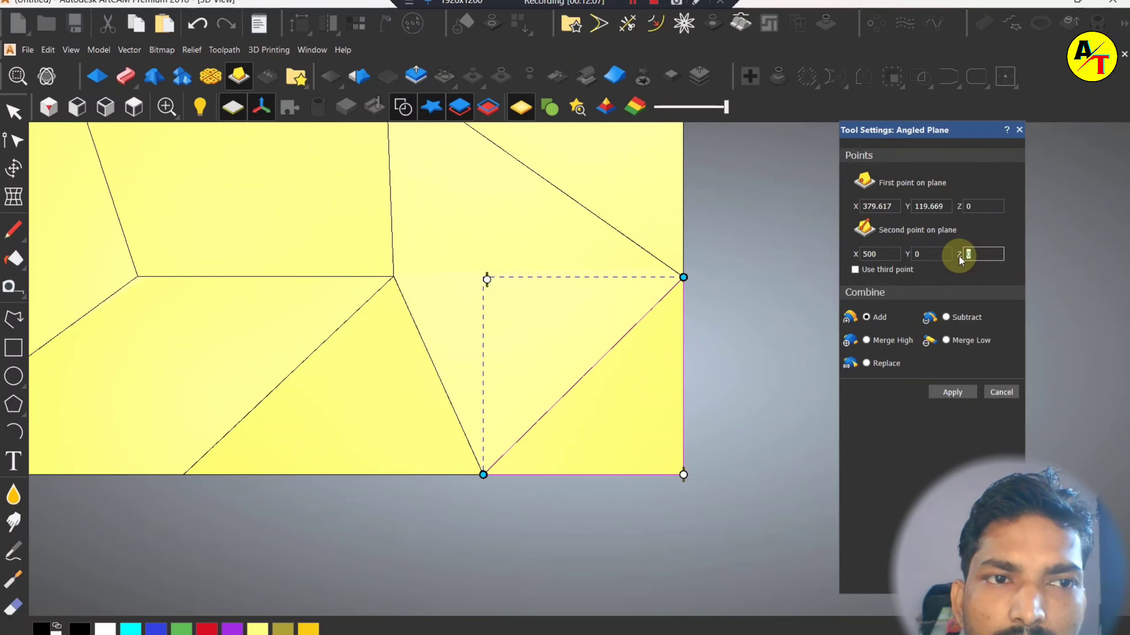
# - Set the second point's Z height to 12, choose Merge High and apply the plane to the lower-right triangle
pyautogui.write('12')
pyautogui.scroll(-1, 686, 406)
pyautogui.moveTo(686, 406); pyautogui.dragTo(767, 350, button='middle')
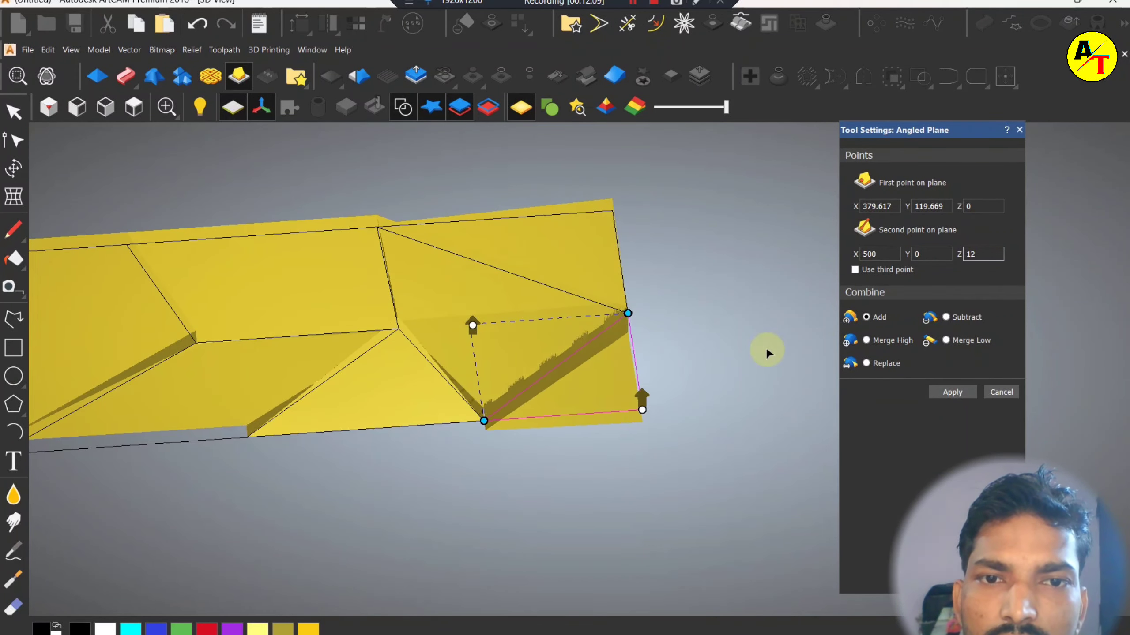
pyautogui.click(881, 348)
pyautogui.moveTo(580, 372); pyautogui.dragTo(730, 381, button='middle')
pyautogui.click(940, 390)
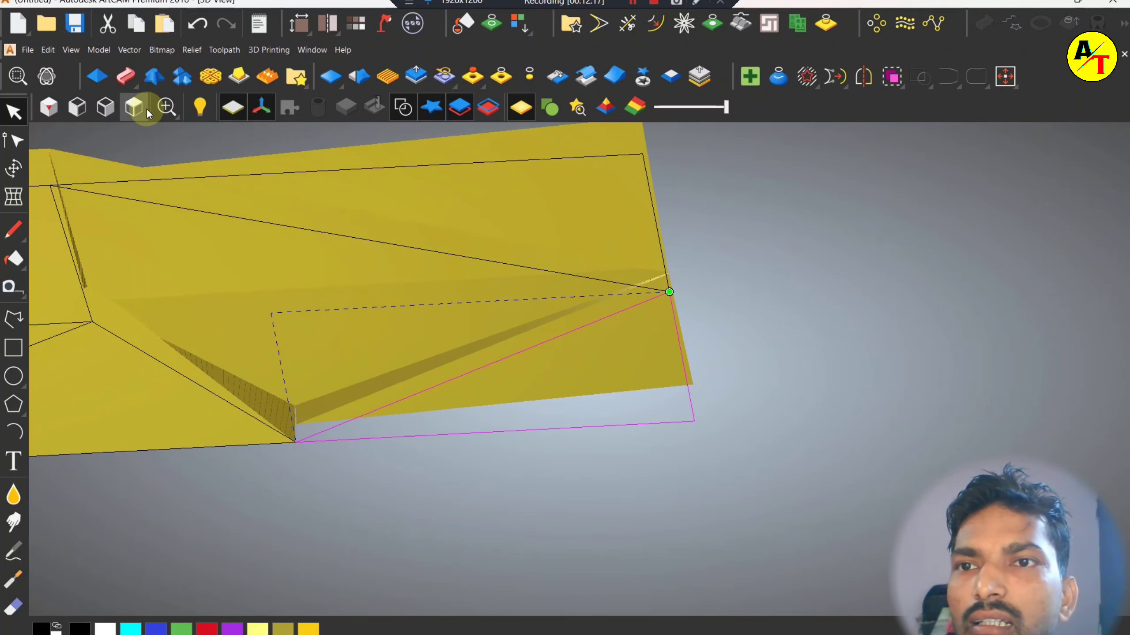
# - Select all the traced vectors in plan view and move them off the relief, above and to its left
pyautogui.click(133, 107)
pyautogui.scroll(1, 623, 381)
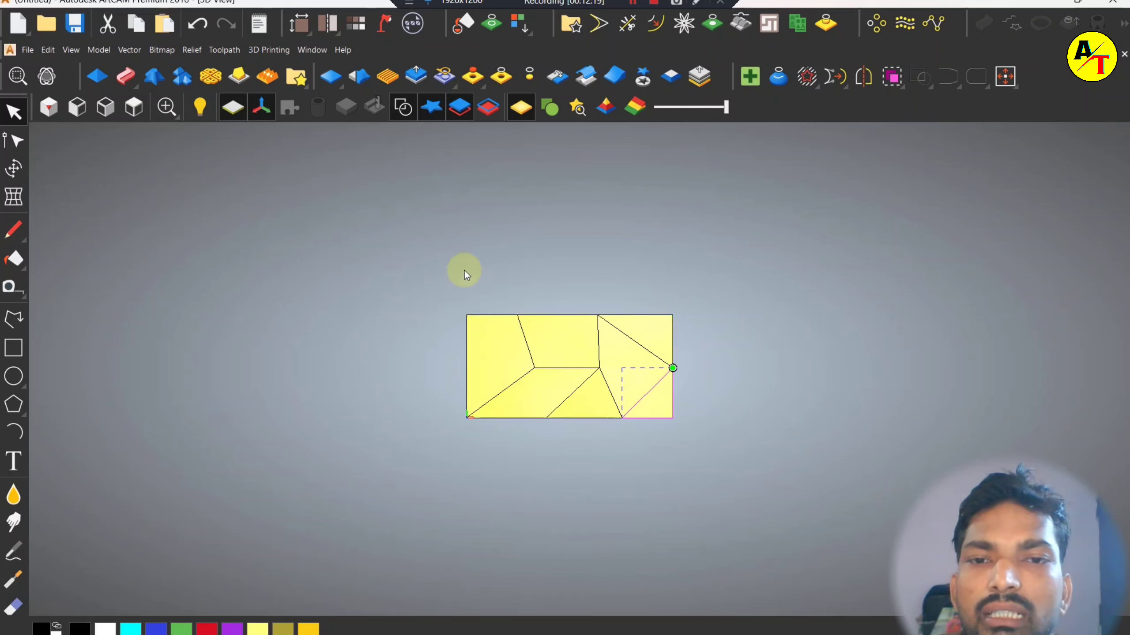
pyautogui.moveTo(405, 264); pyautogui.dragTo(773, 472)
pyautogui.moveTo(585, 371); pyautogui.dragTo(411, 213)
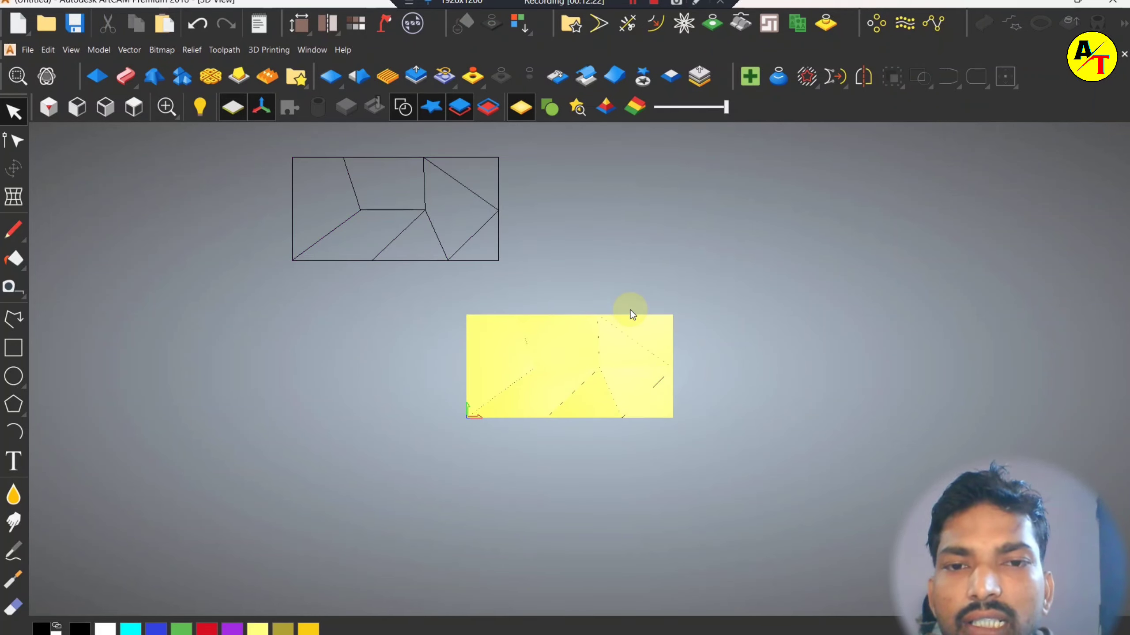
# - Examine the finished relief's tilted faces and the steps between them from several angles, selecting and deselecting the relief
pyautogui.click(577, 368)
pyautogui.scroll(-1, 575, 368)
pyautogui.scroll(2, 575, 368)
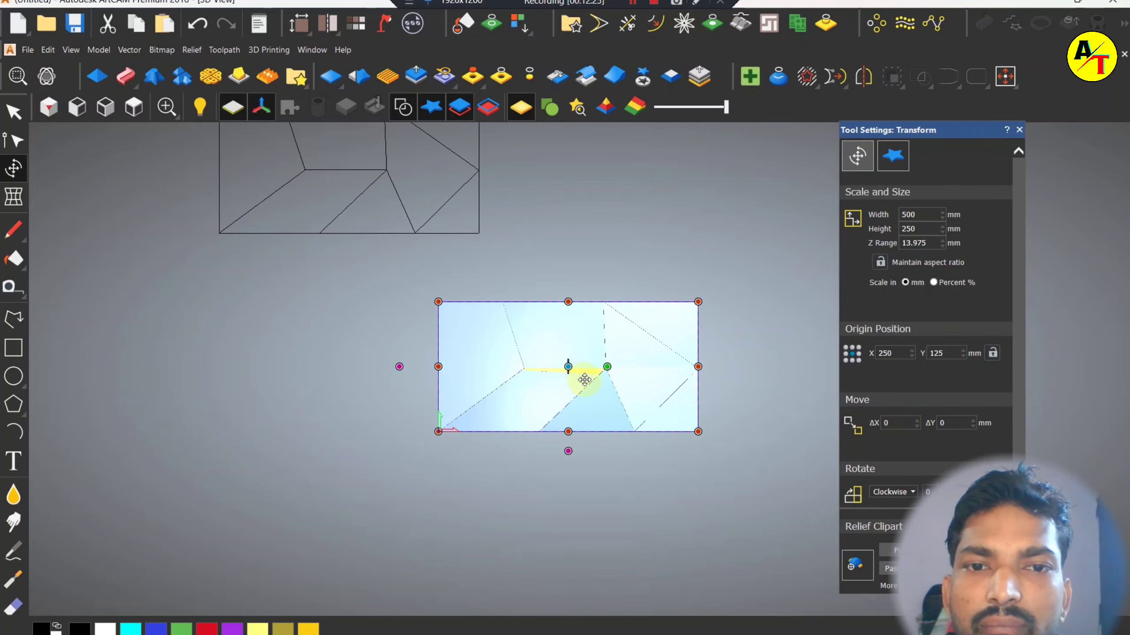
pyautogui.moveTo(584, 380); pyautogui.dragTo(644, 265, button='middle')
pyautogui.scroll(4, 598, 370)
pyautogui.moveTo(551, 437); pyautogui.dragTo(501, 427, button='middle')
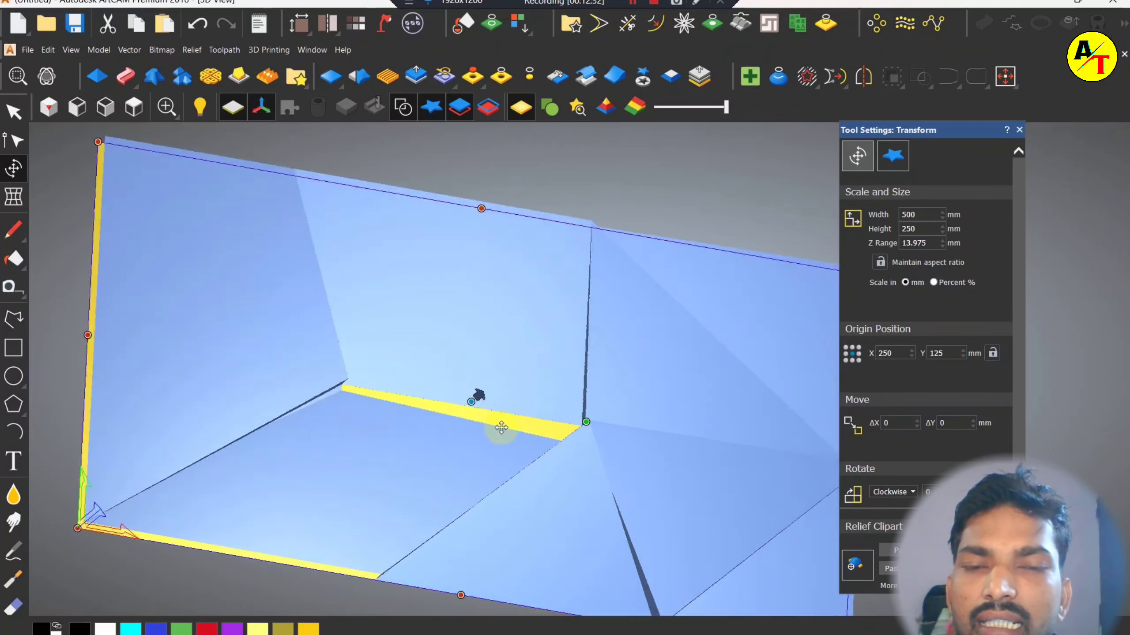
pyautogui.scroll(-4, 501, 427)
pyautogui.moveTo(529, 465); pyautogui.dragTo(522, 275, button='middle')
pyautogui.scroll(2, 602, 306)
pyautogui.click(388, 301)
pyautogui.scroll(-1, 633, 486)
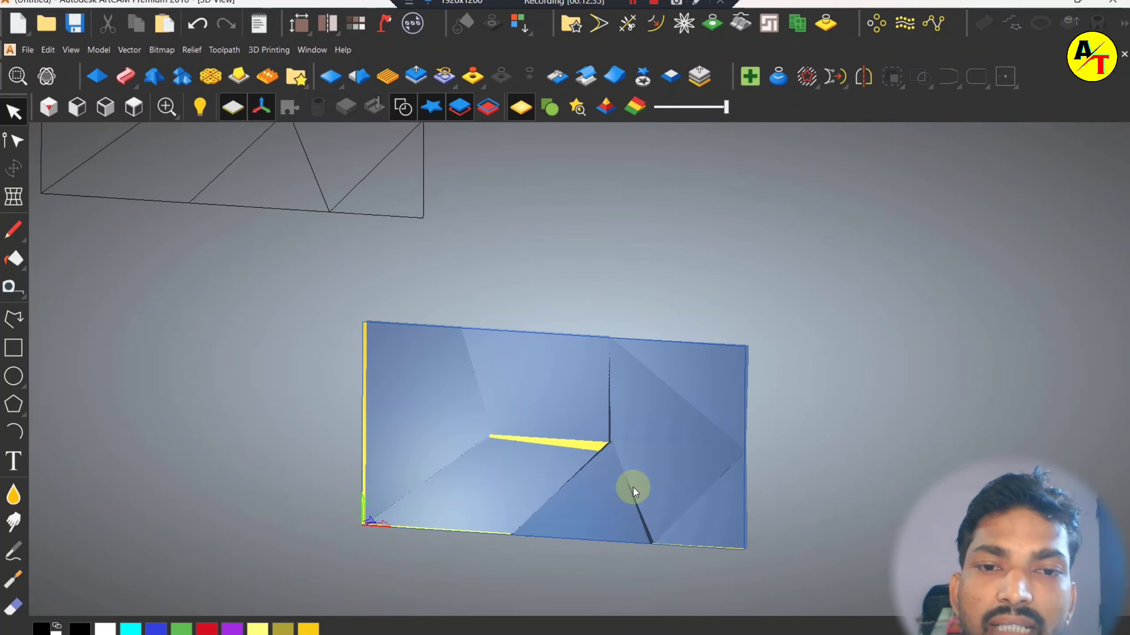
pyautogui.moveTo(633, 486); pyautogui.dragTo(612, 136, button='middle')
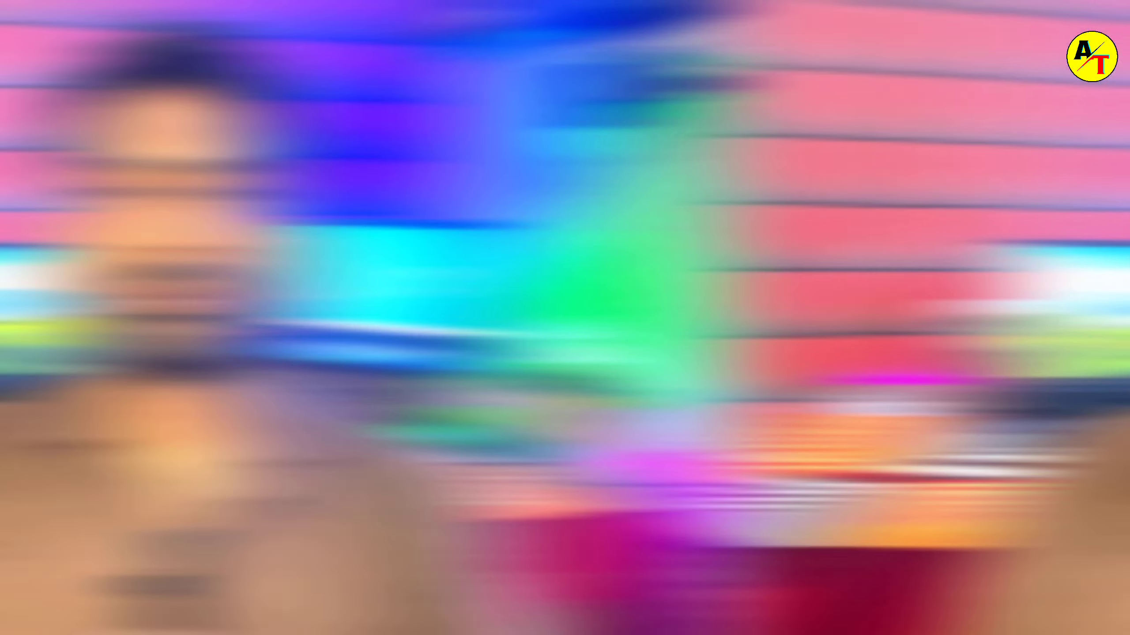